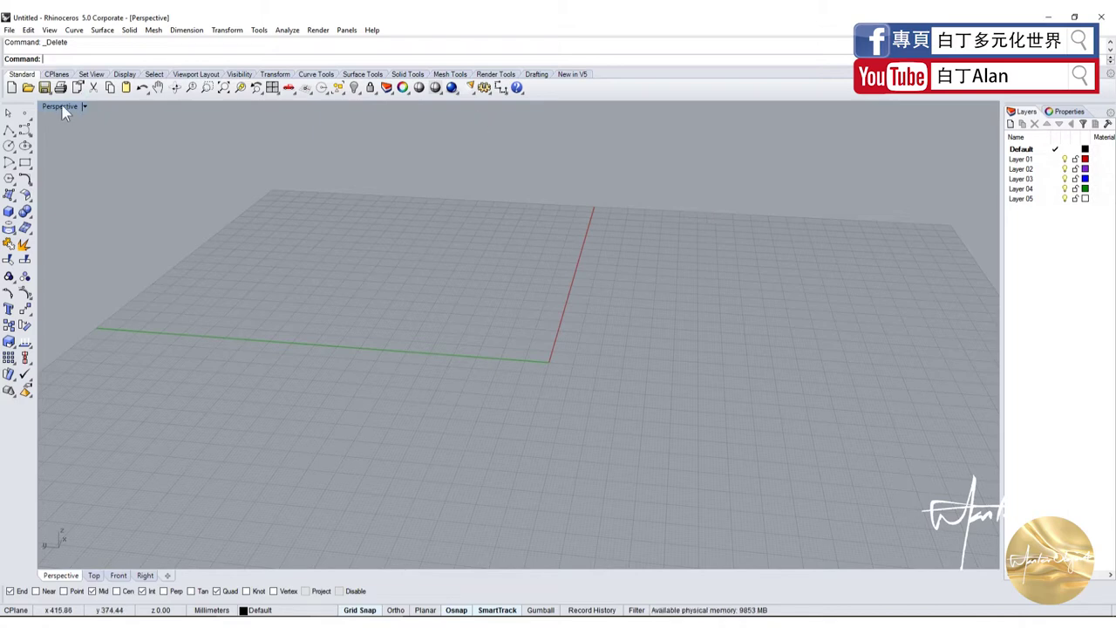
In the four-view layout, draw a box from the origin as a cube
double_click(61, 107)
right_drag(225, 242, 165, 249)
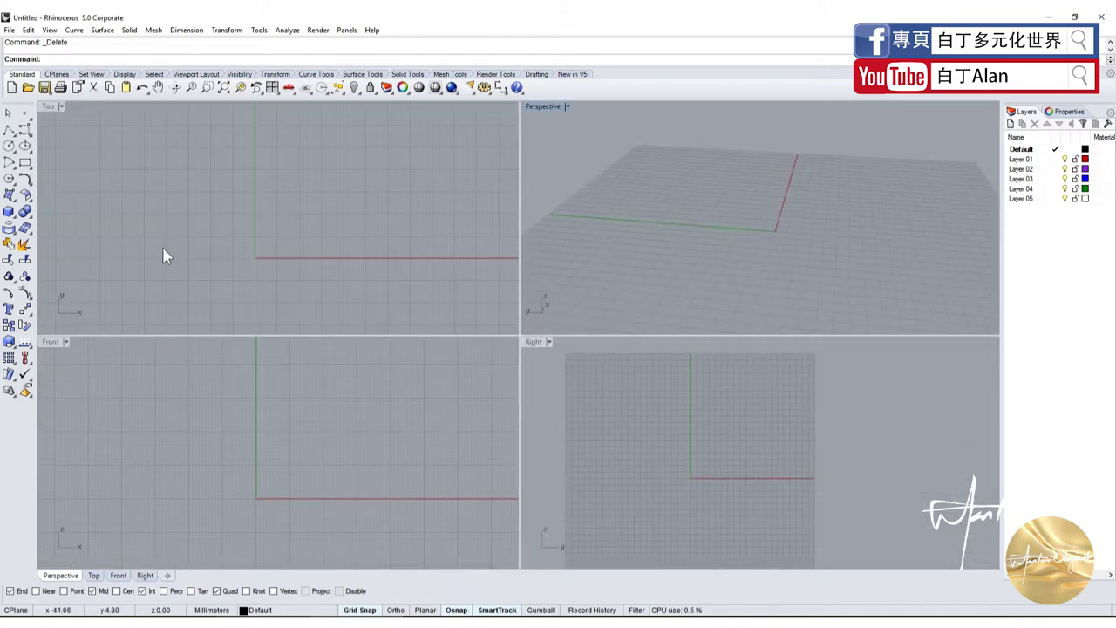
click(9, 211)
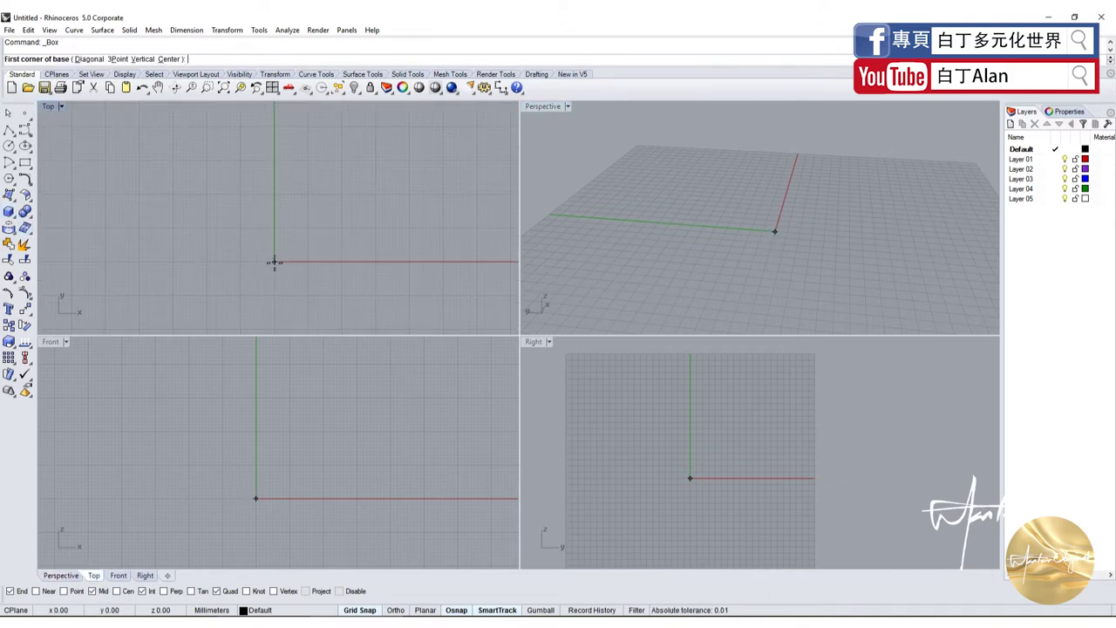
click(275, 261)
click(376, 160)
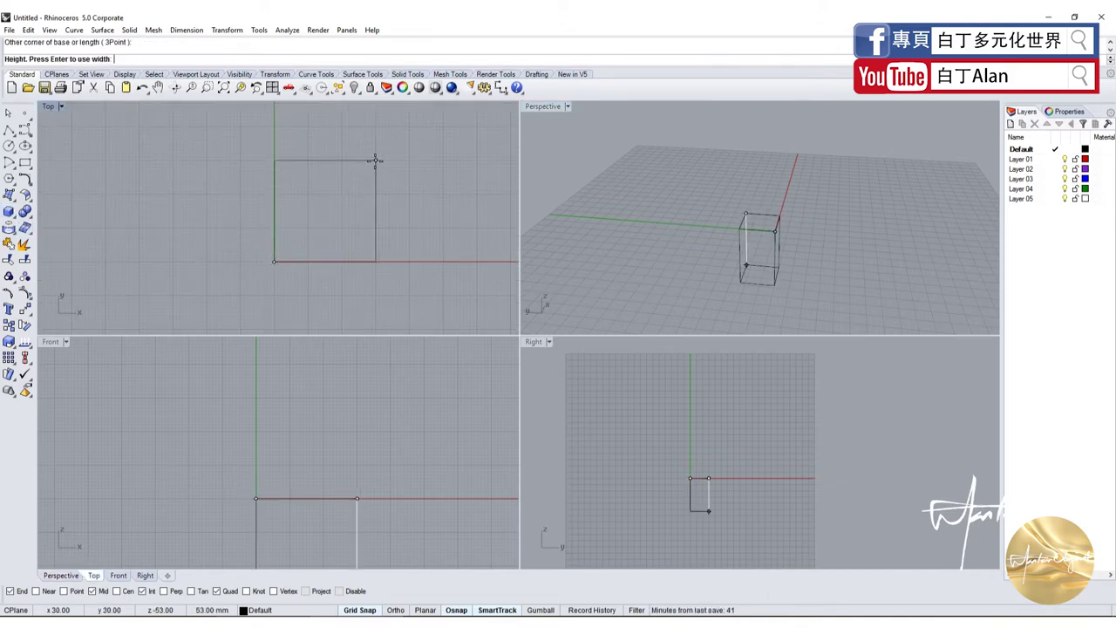
click(289, 387)
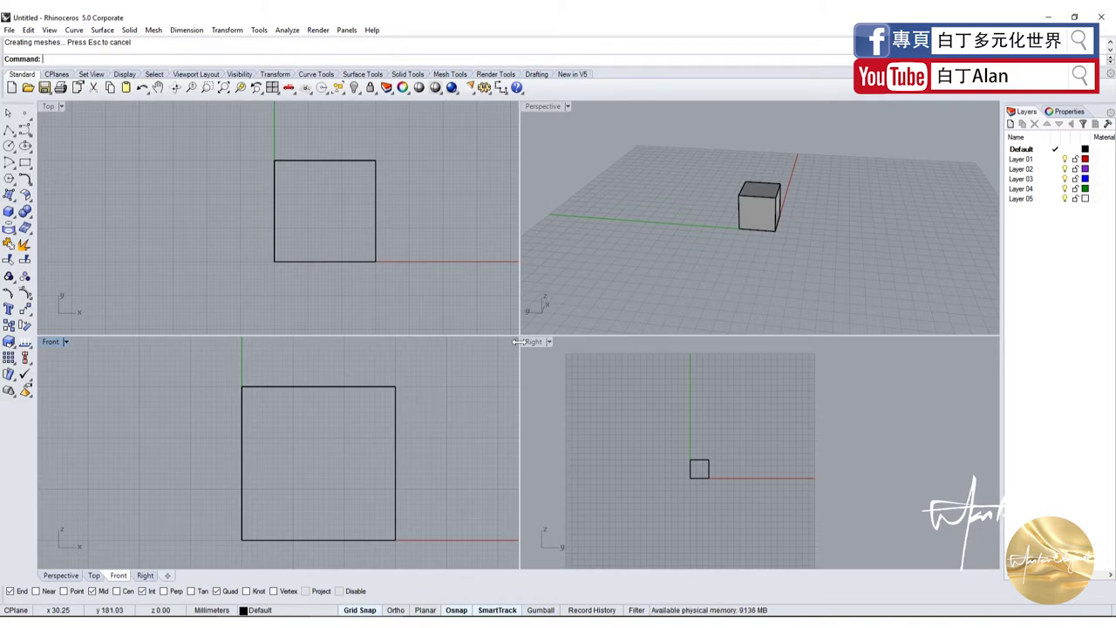
Maximize the Perspective view and orbit around the cube
double_click(542, 106)
scroll(423, 345, up, 5)
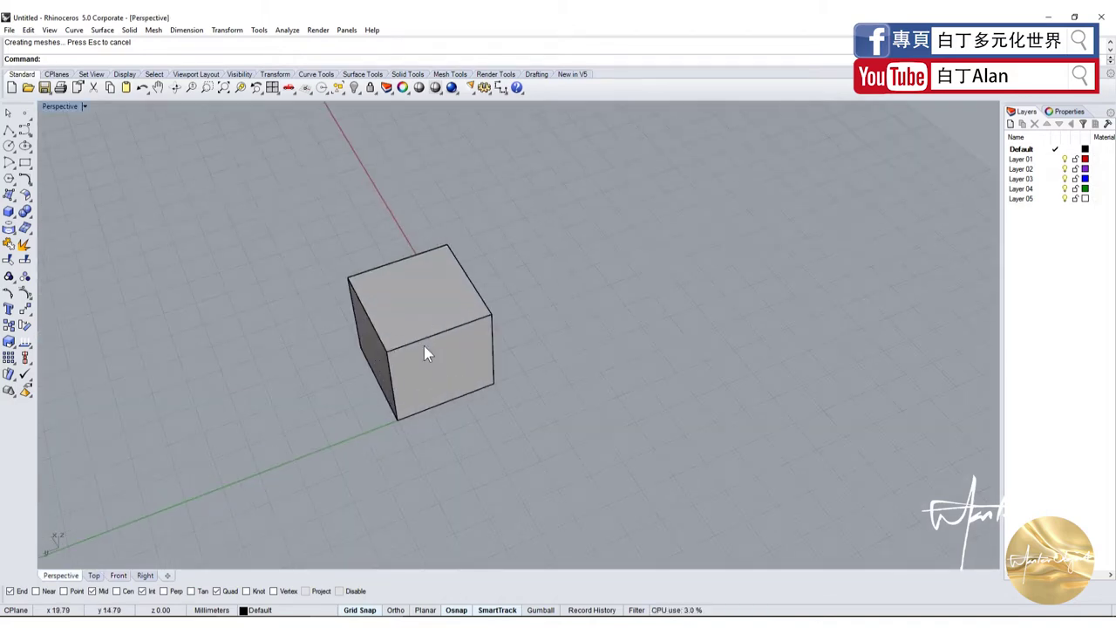
right_drag(424, 346, 449, 347)
scroll(454, 347, up, 5)
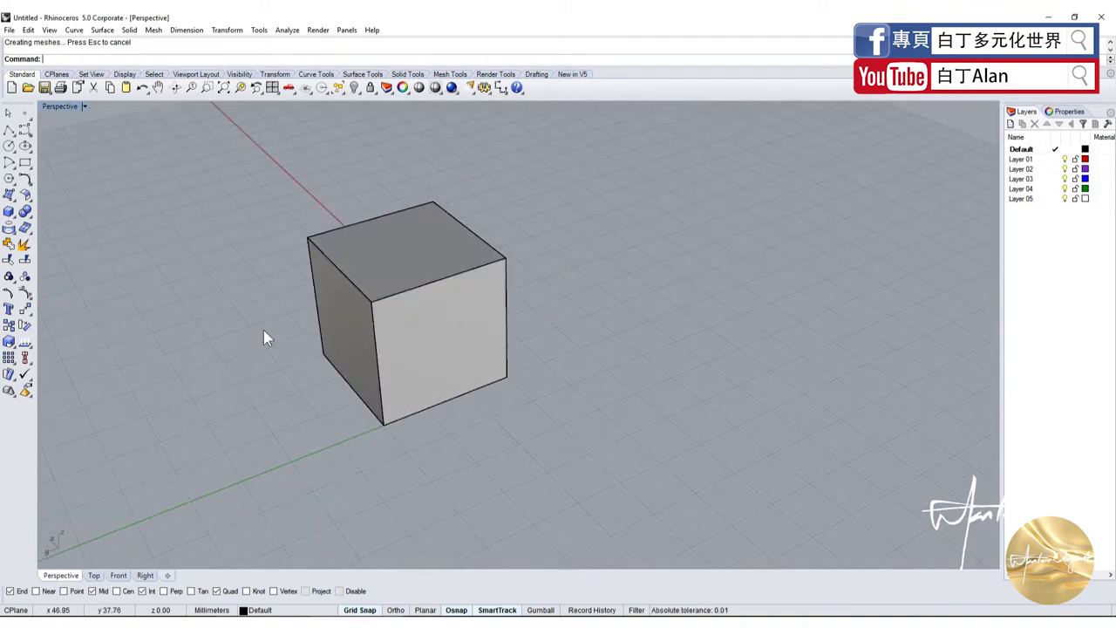
Rotate the cube 40 degrees about its origin corner in the Front view, then undo it
click(350, 331)
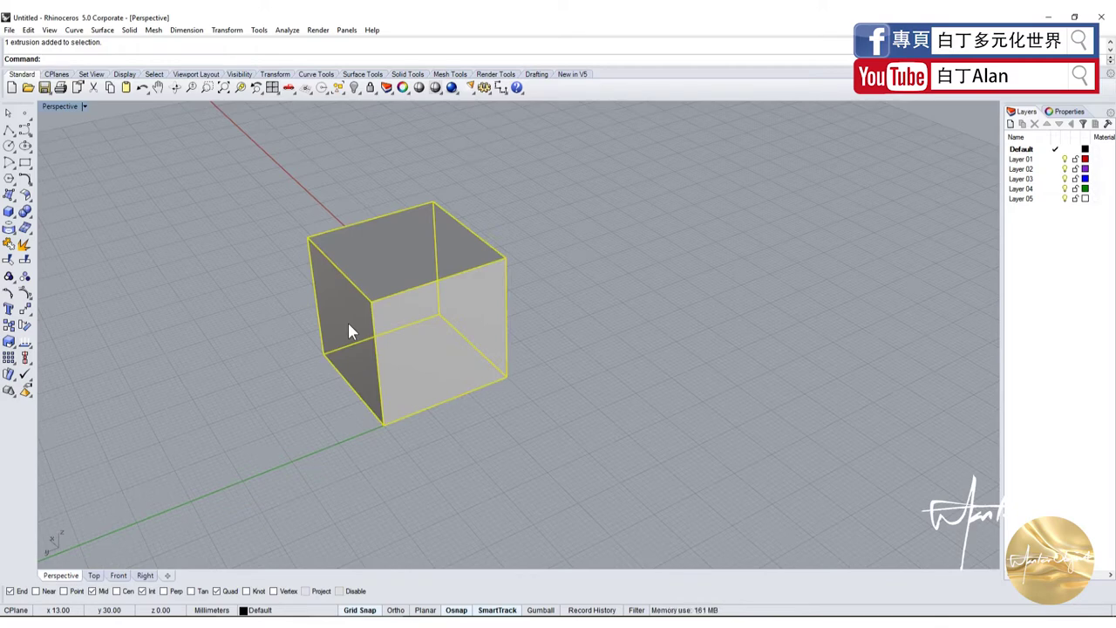
click(29, 325)
double_click(63, 106)
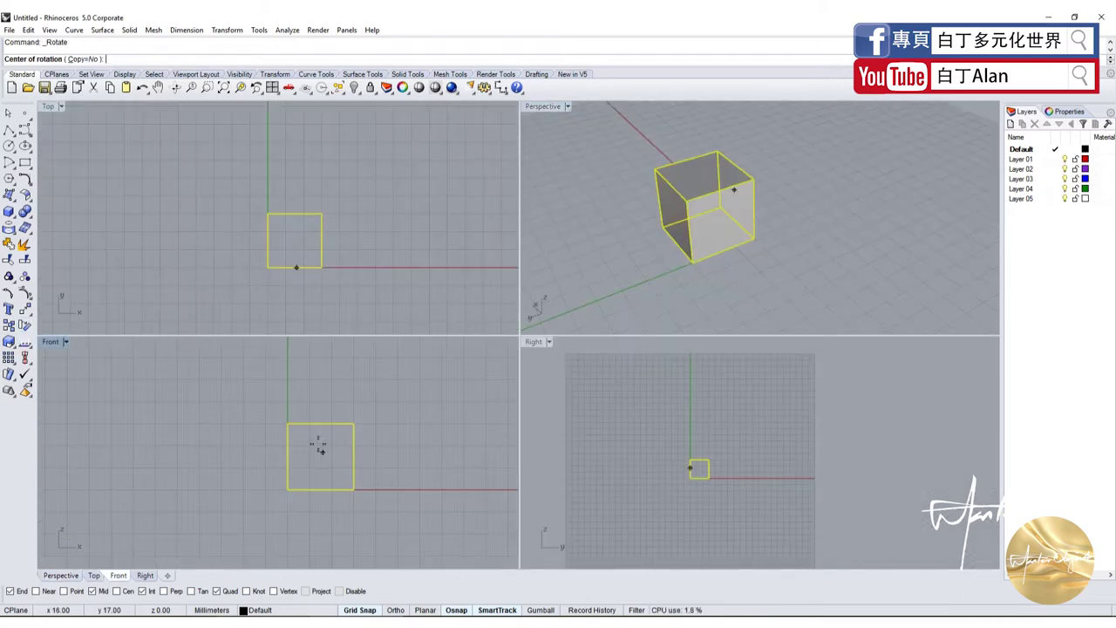
click(353, 490)
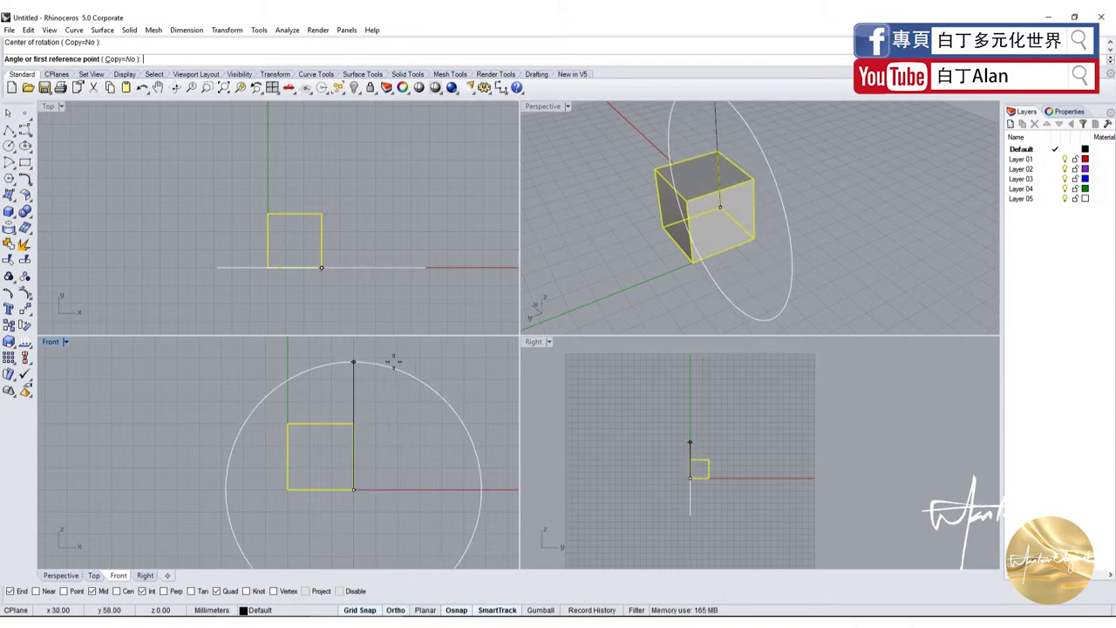
click(353, 363)
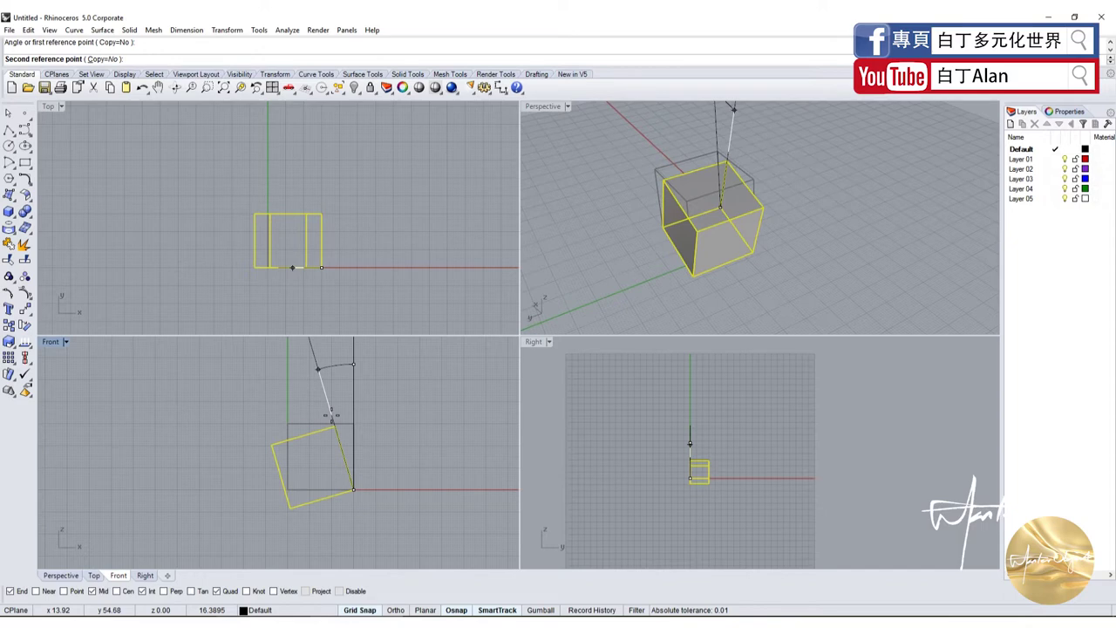
text(40)
key(Return)
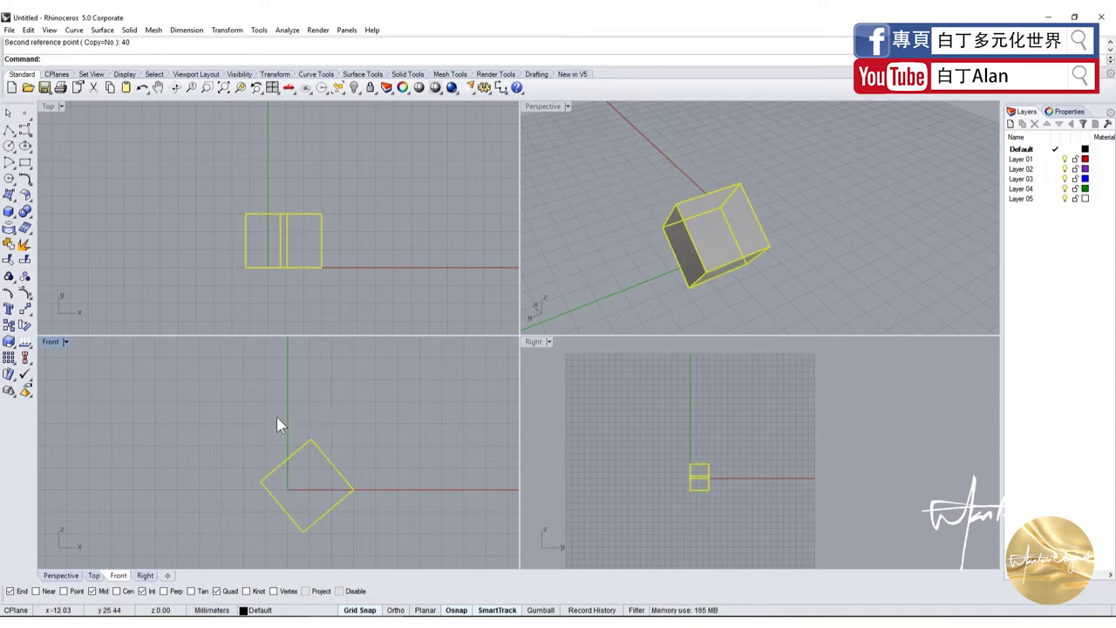
key(ctrl+z)
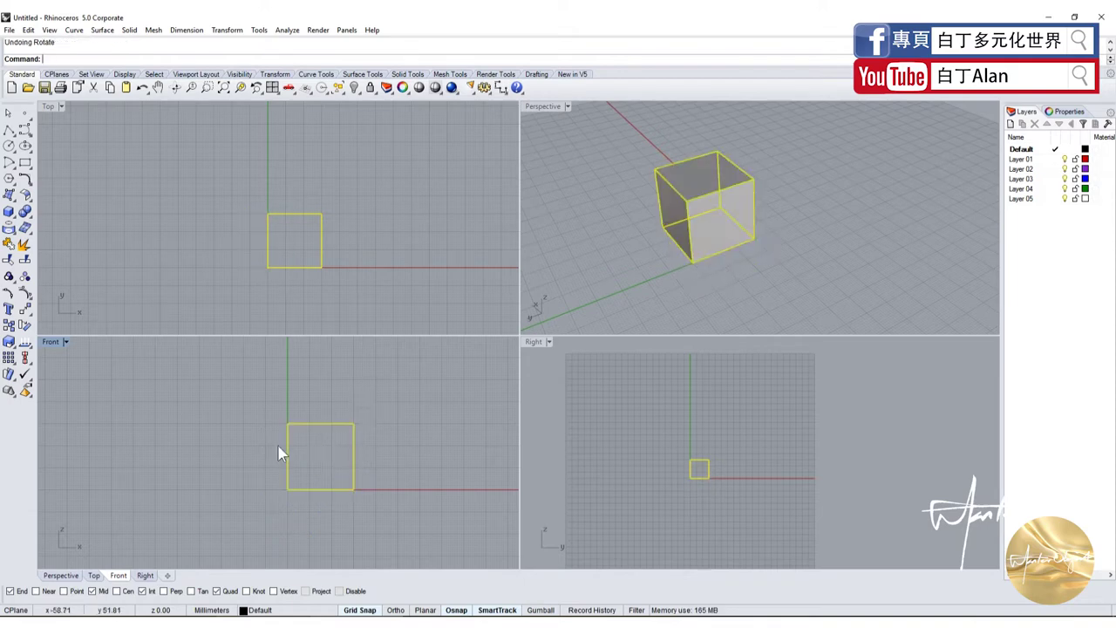
key(Return)
click(354, 487)
click(353, 366)
text(320)
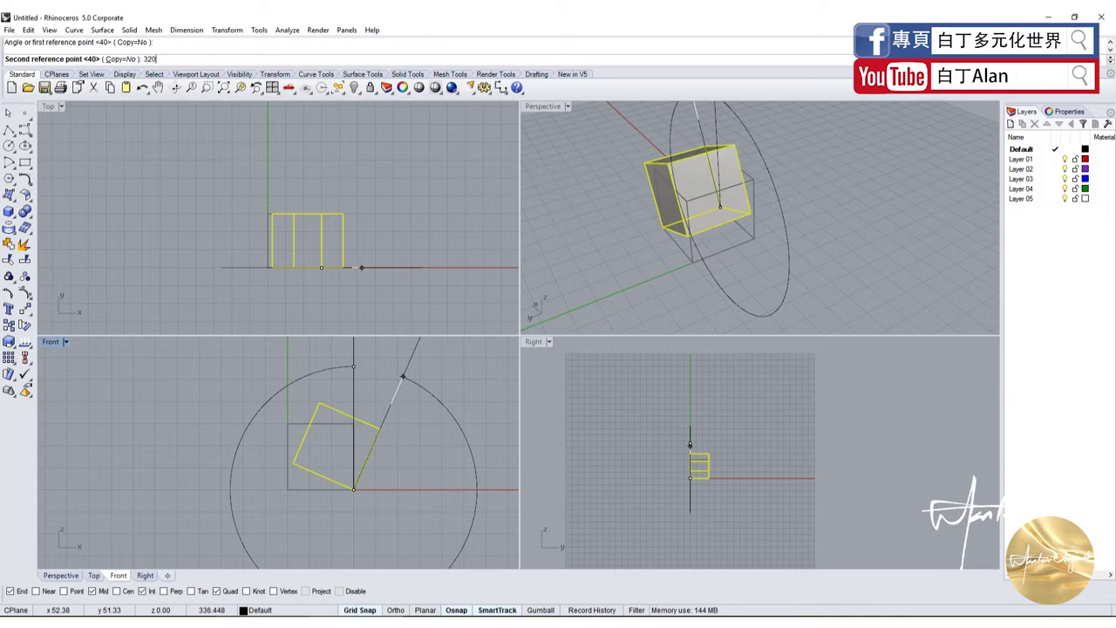
key(Return)
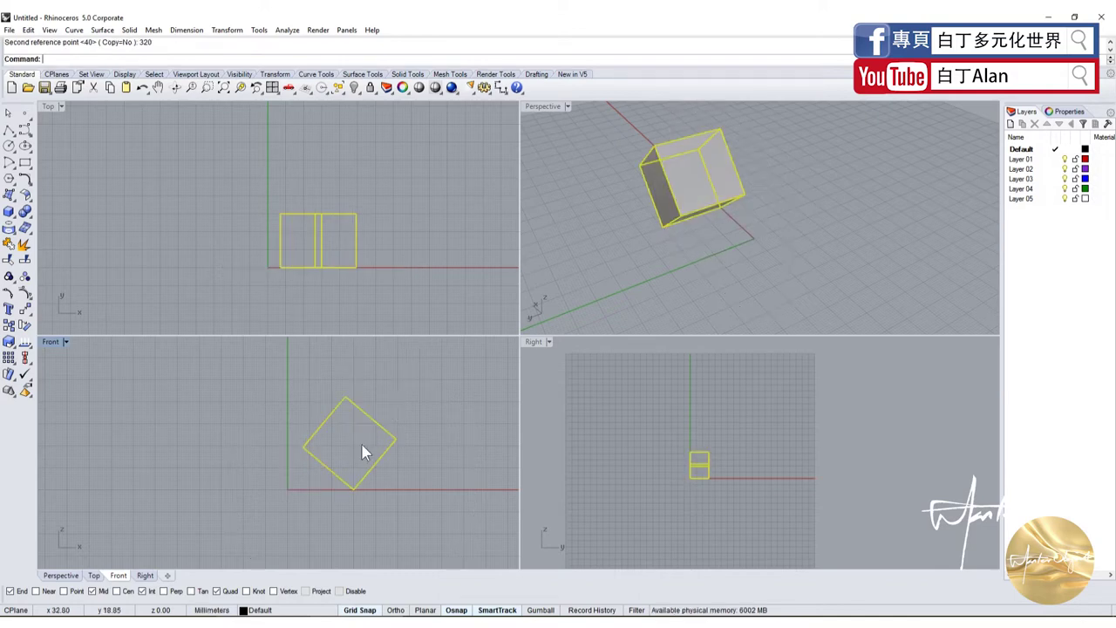
key(ctrl+z)
key(Escape)
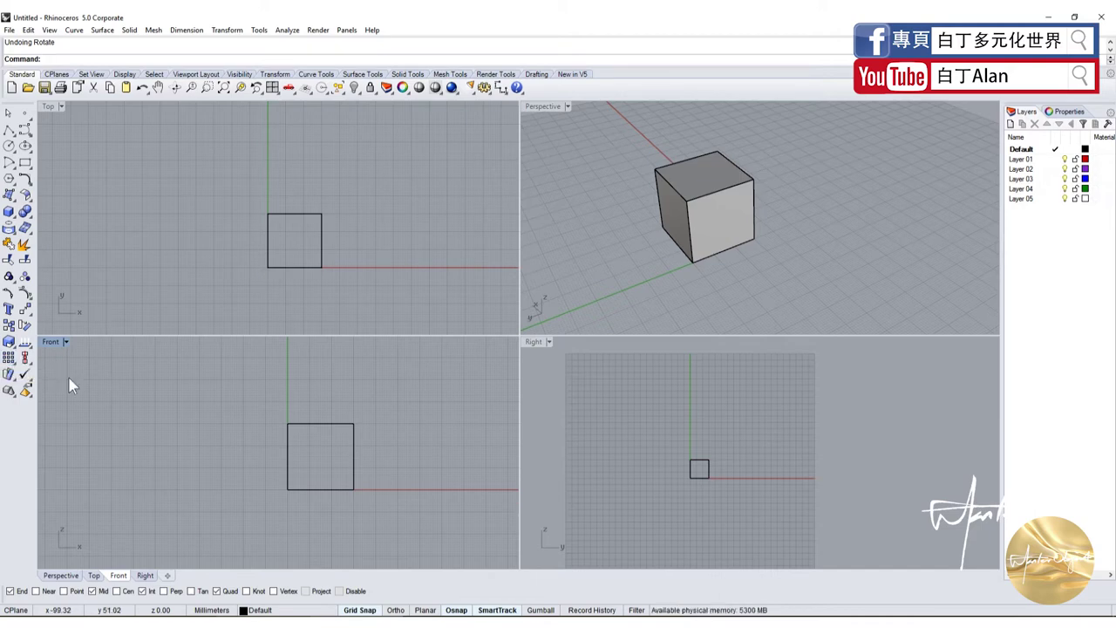
Start a rectangular array with the cube as the object
click(15, 364)
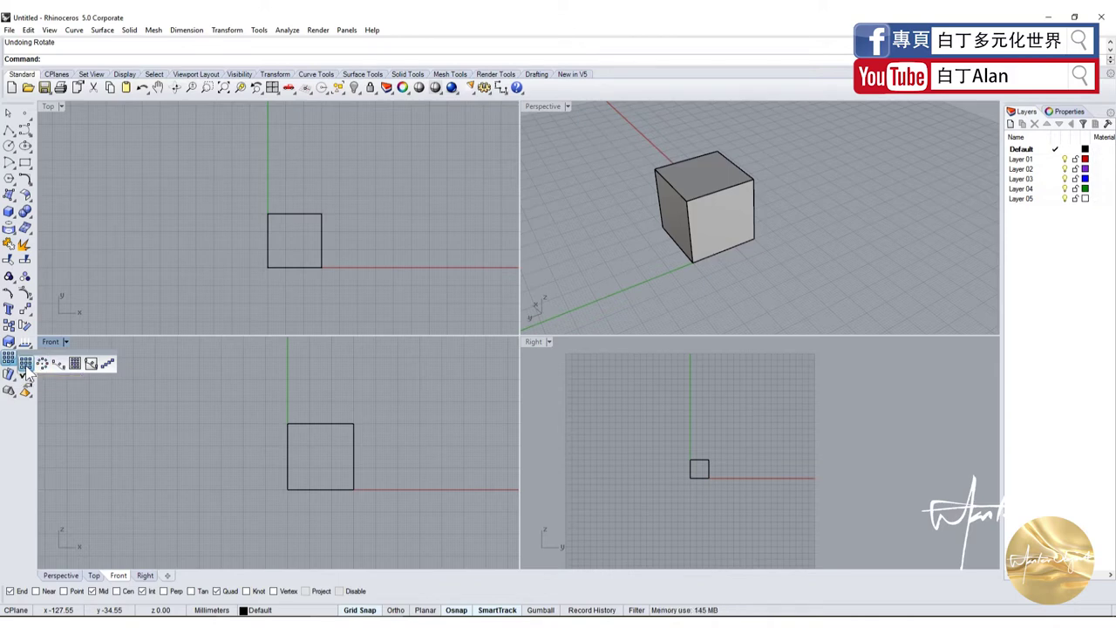
click(26, 366)
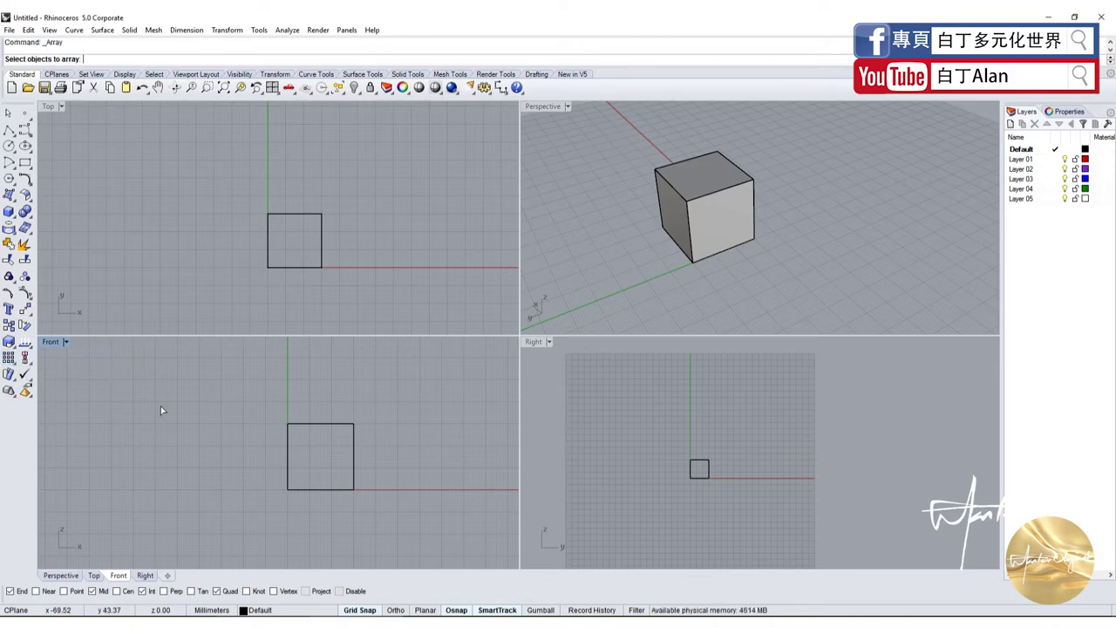
click(324, 425)
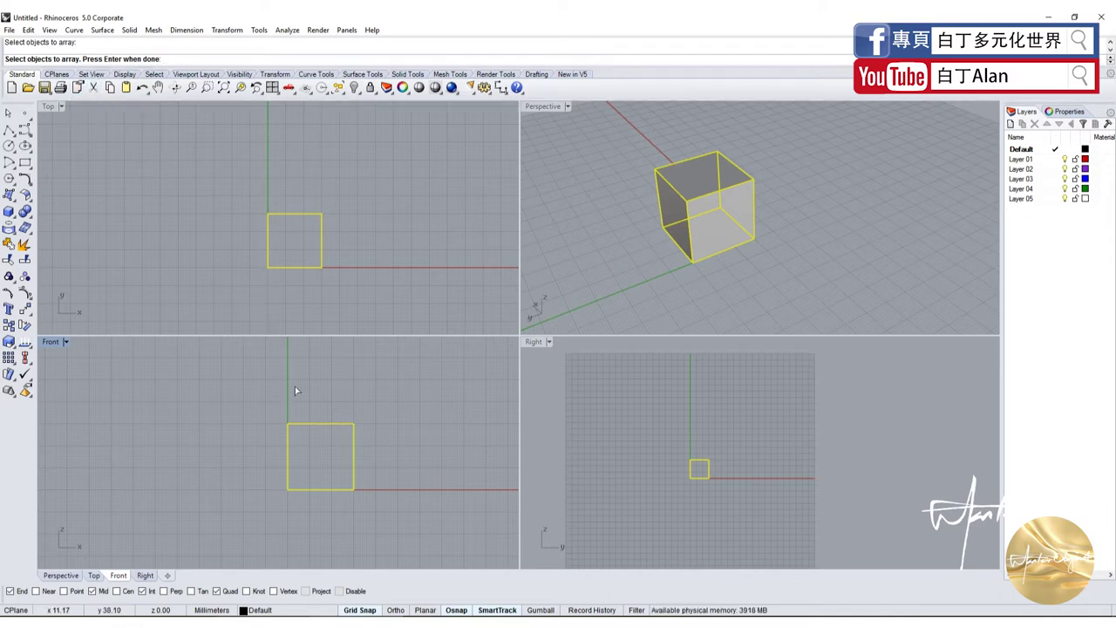
key(Return)
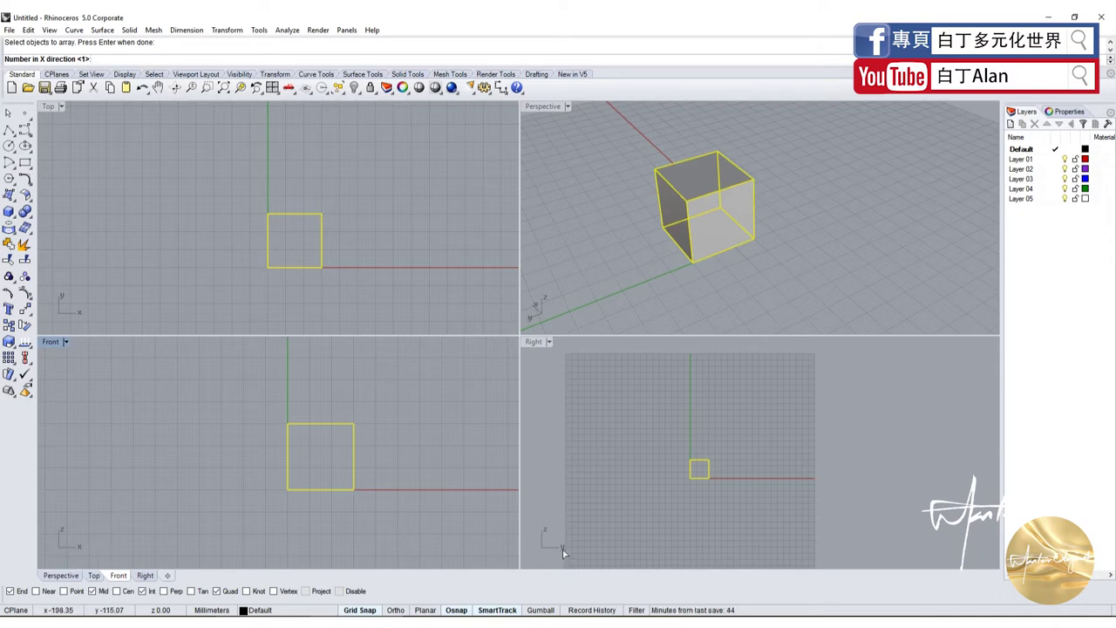
scroll(702, 471, up, 2)
scroll(703, 471, up, 2)
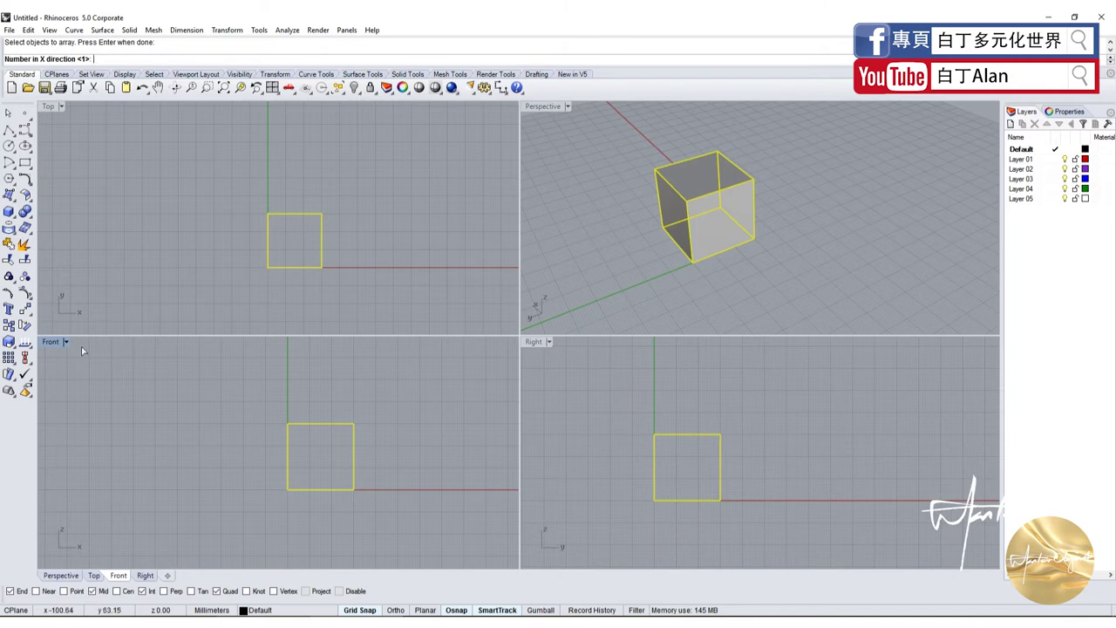
Enter 5 along X, 2 along Y, 1 in Z and 50 spacing, then cancel the preview
click(55, 119)
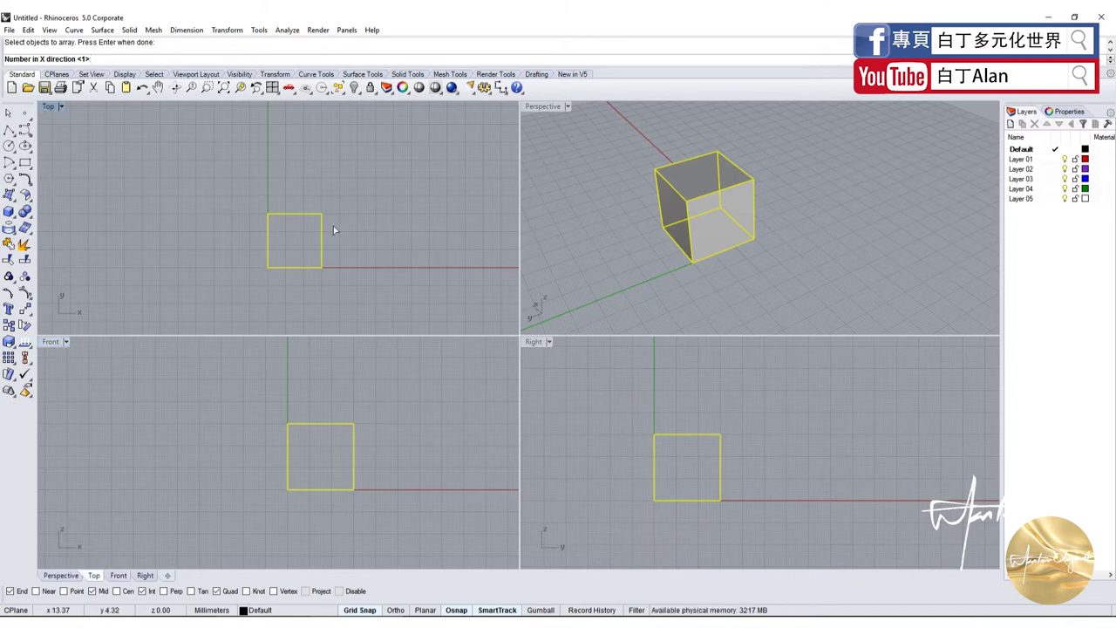
text(5)
key(Return)
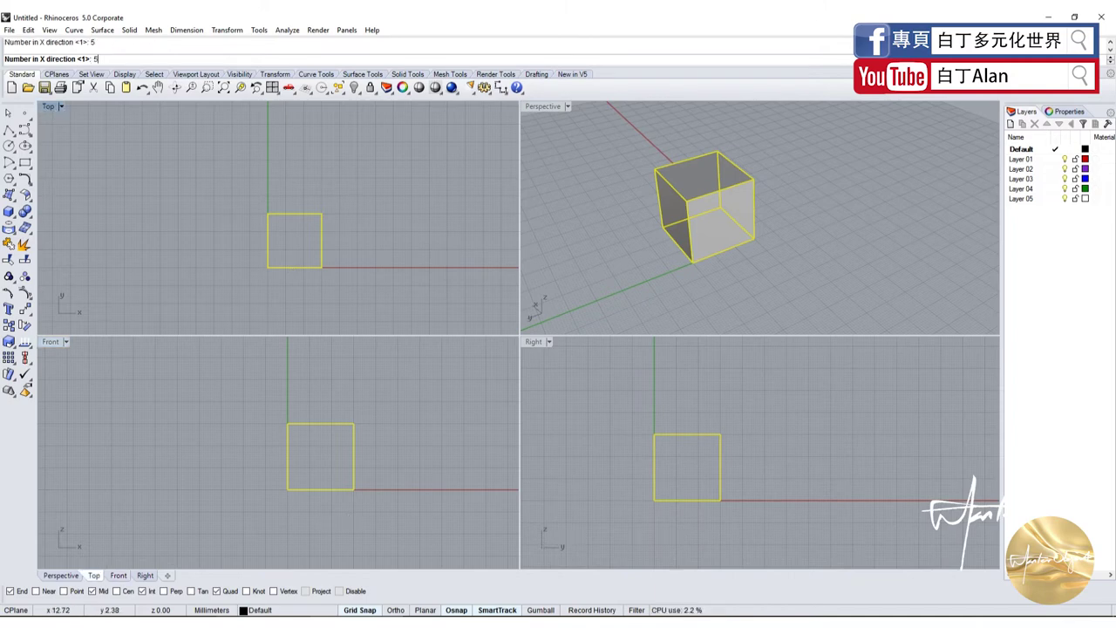
text(2)
key(Return)
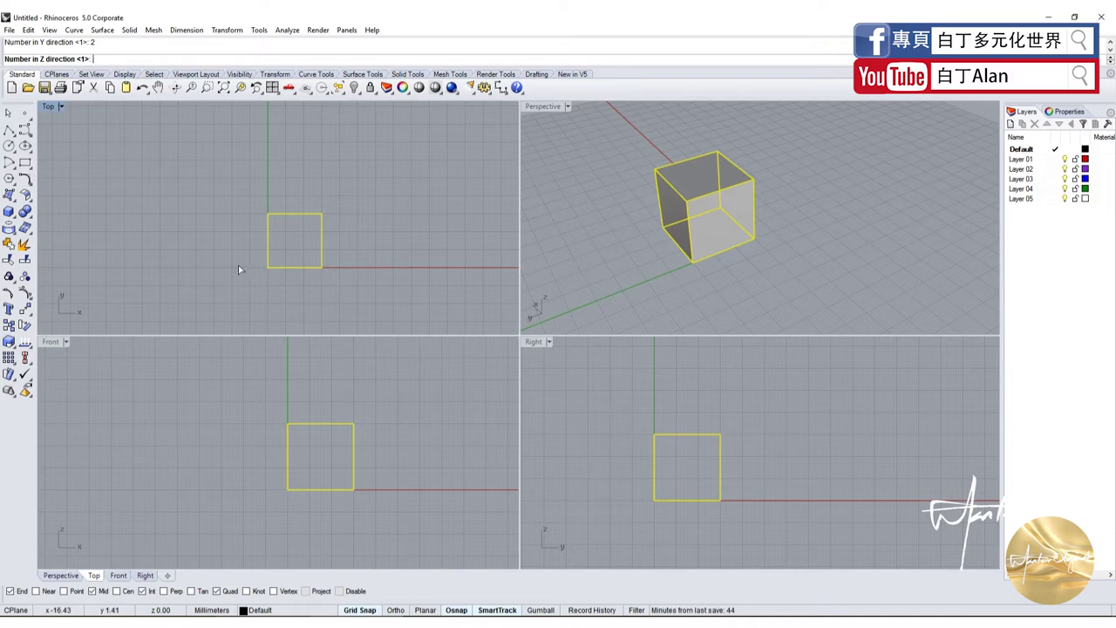
key(Return)
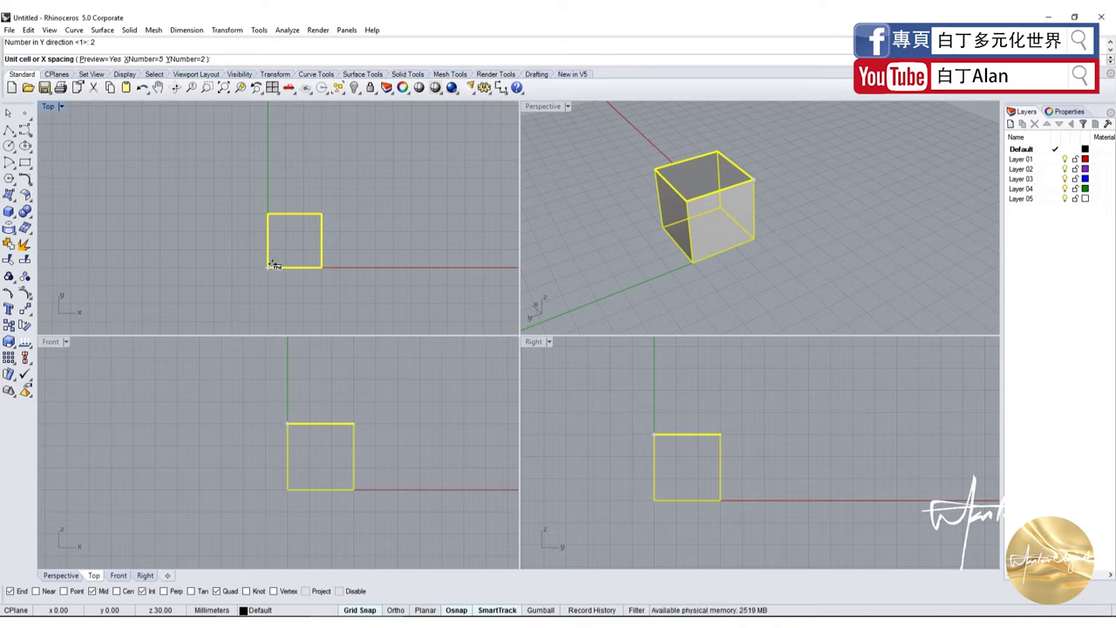
text(50)
key(Return)
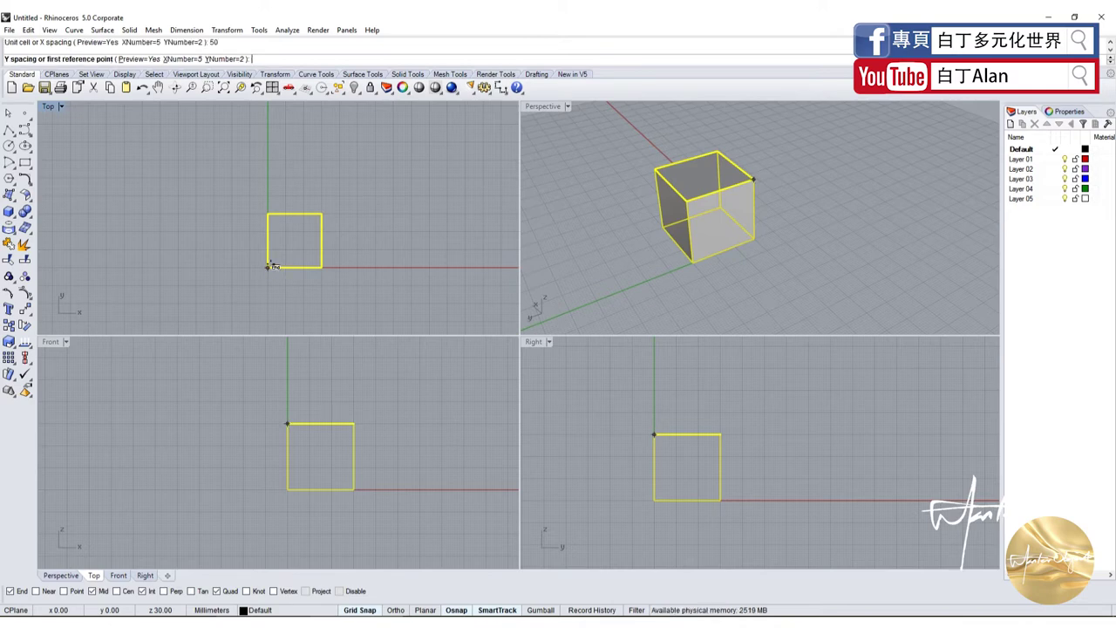
click(268, 267)
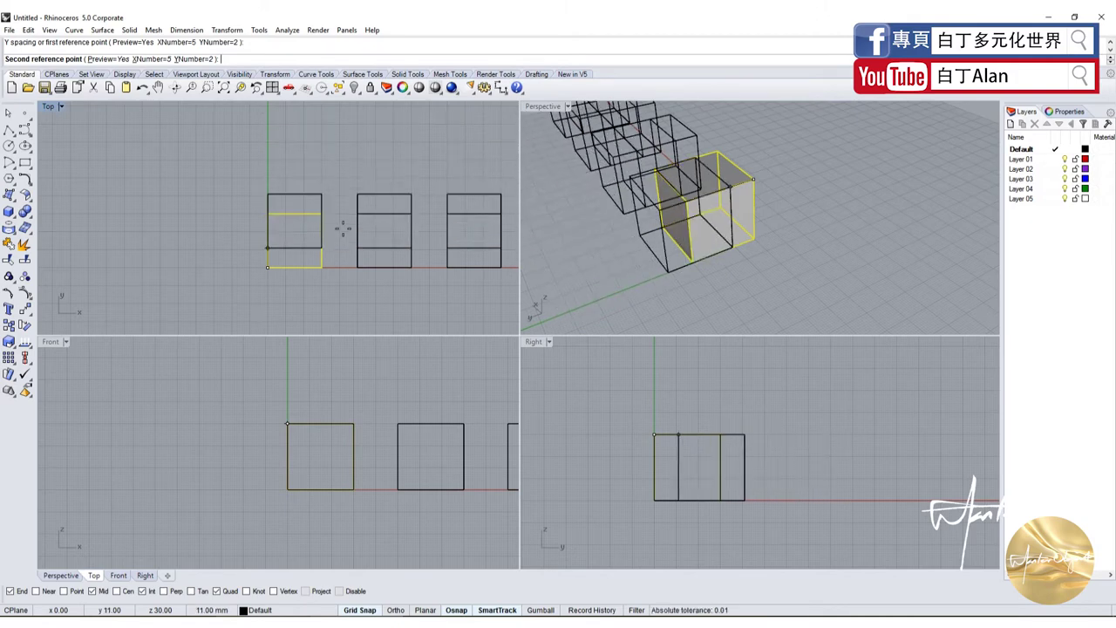
scroll(348, 201, down, 3)
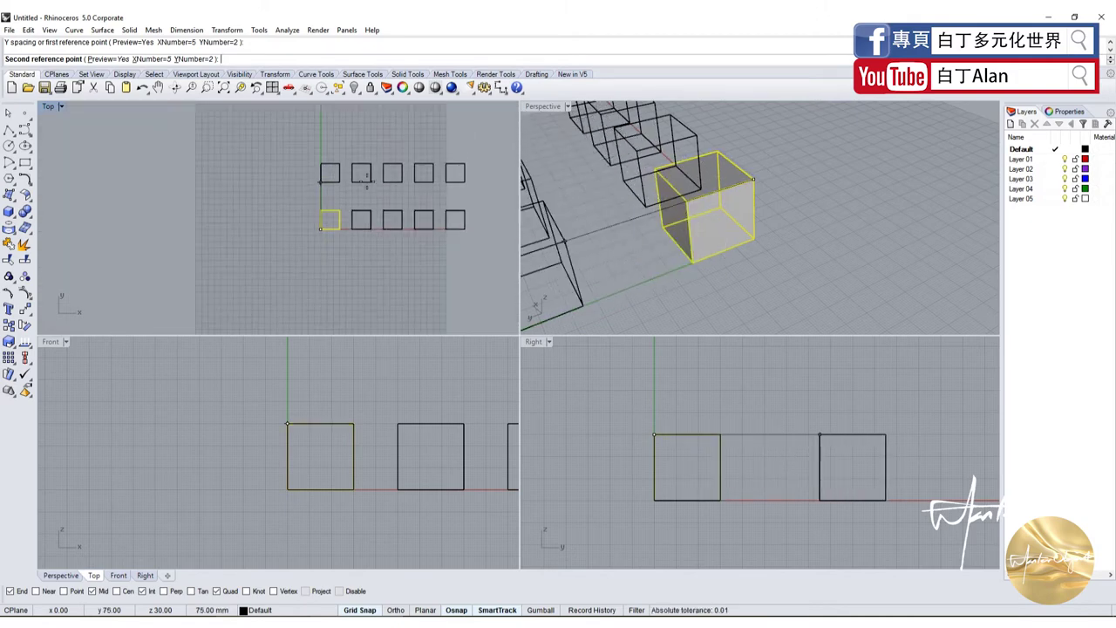
key(Escape)
scroll(370, 180, up, 2)
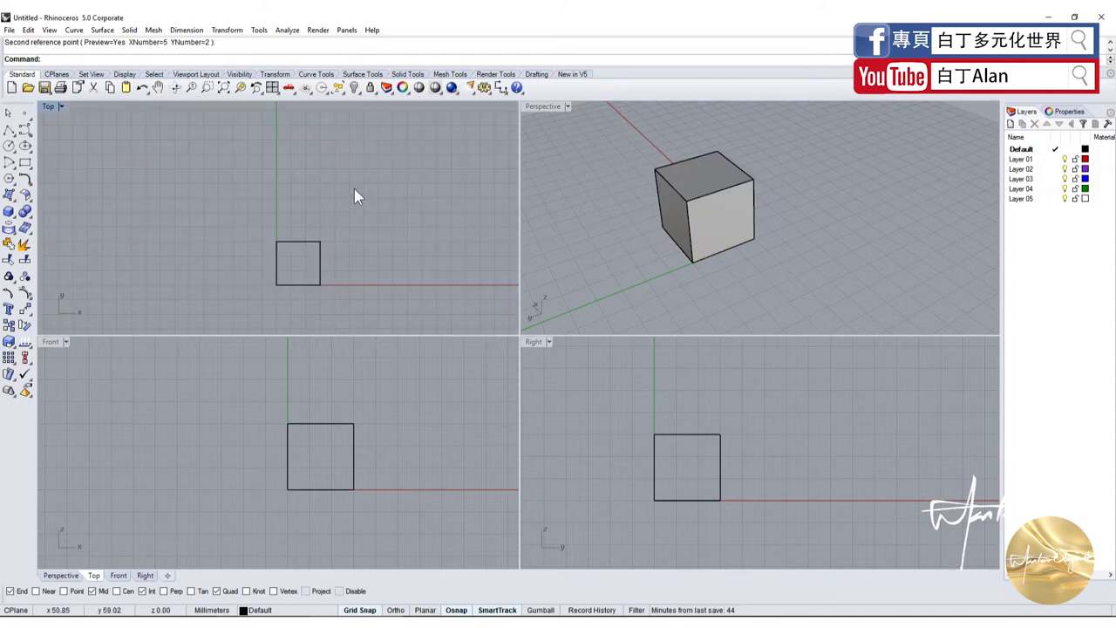
Array the box into a 5 by 2 grid, one layer, with 50 mm X spacing
key(Return)
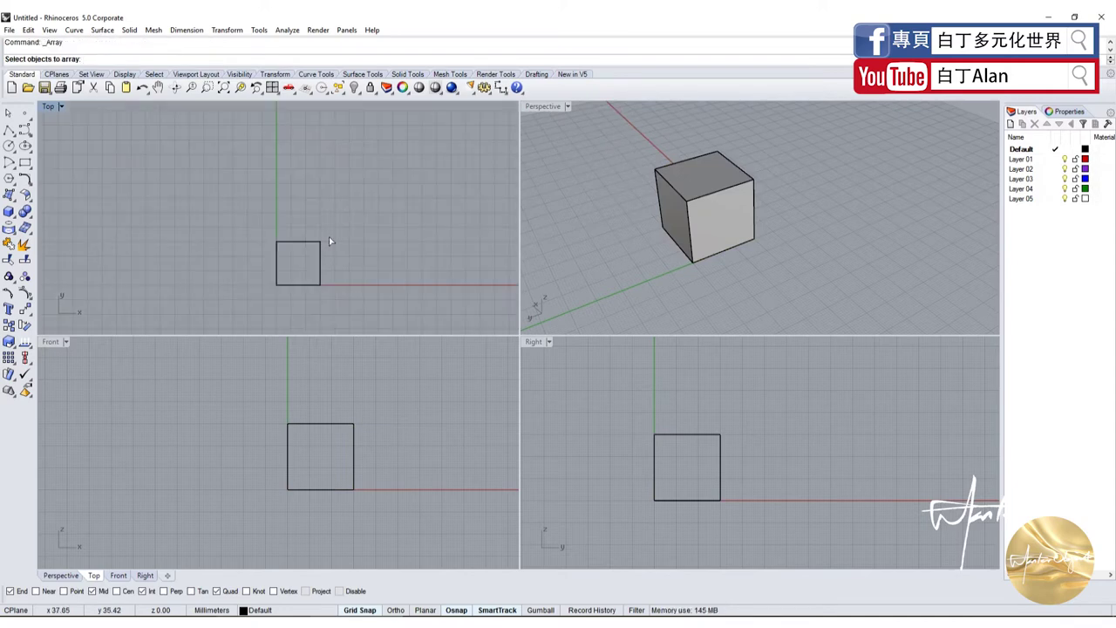
click(321, 252)
key(Return)
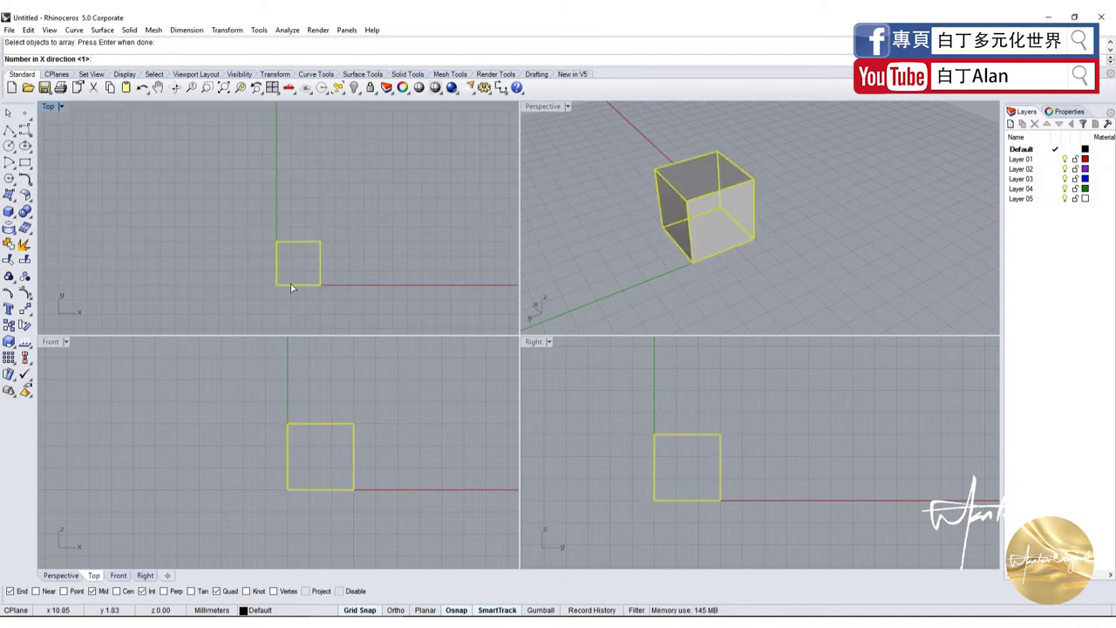
text(5)
key(Return)
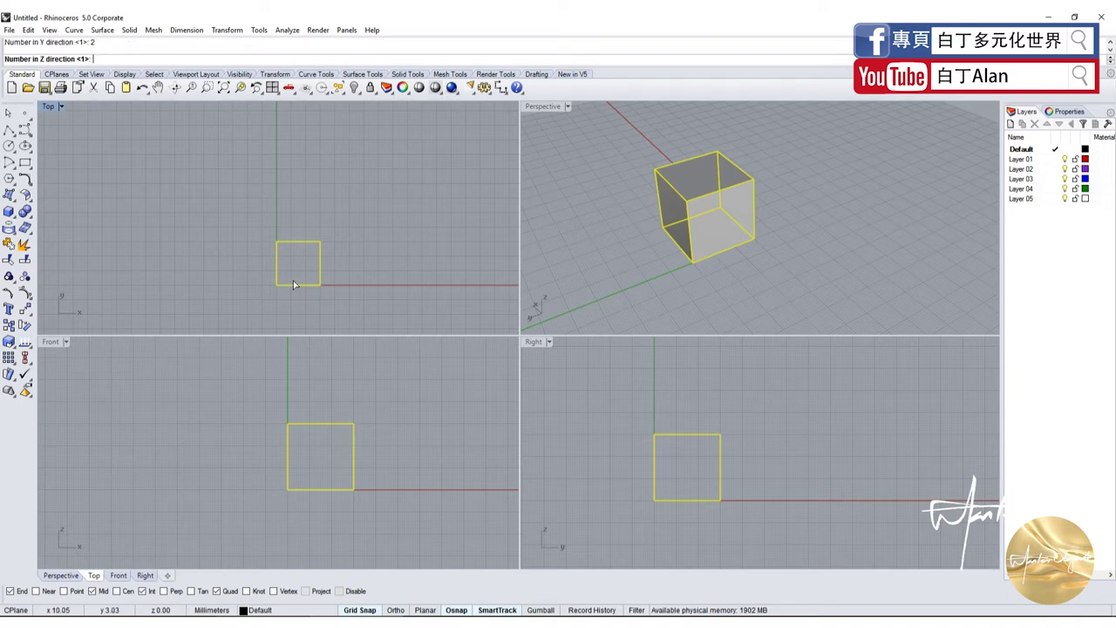
key(Return)
click(271, 289)
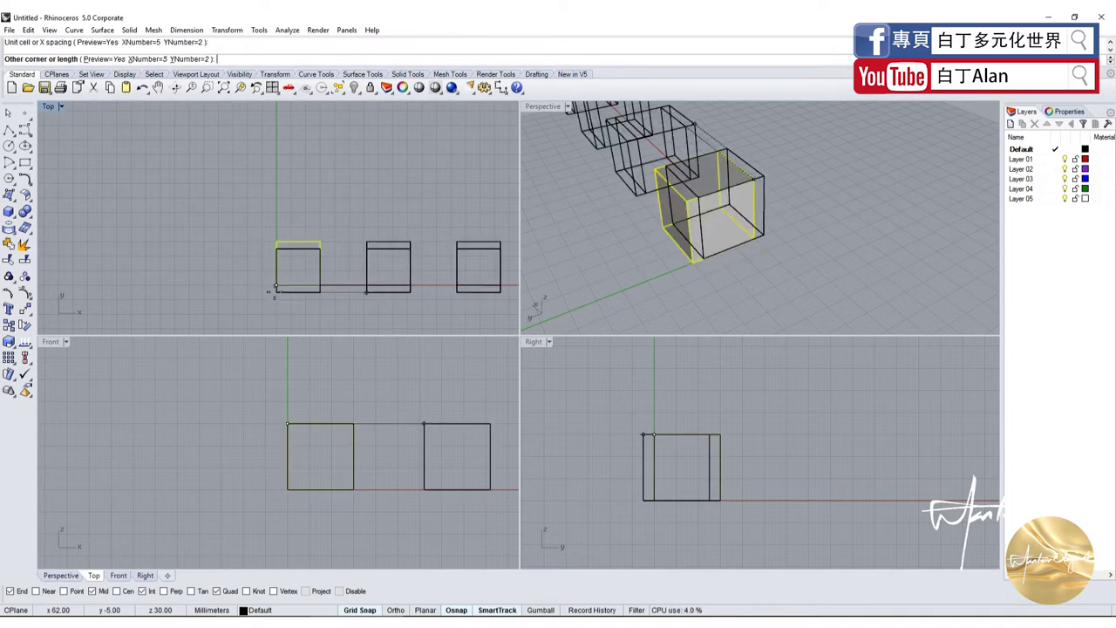
text(50)
key(Return)
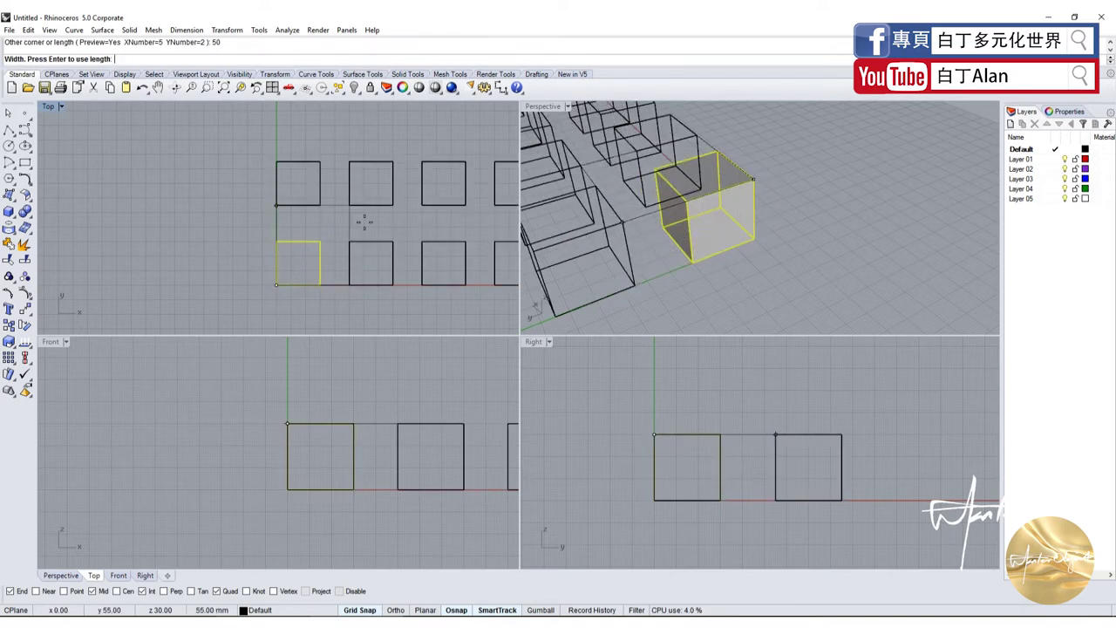
key(Return)
key(Return)
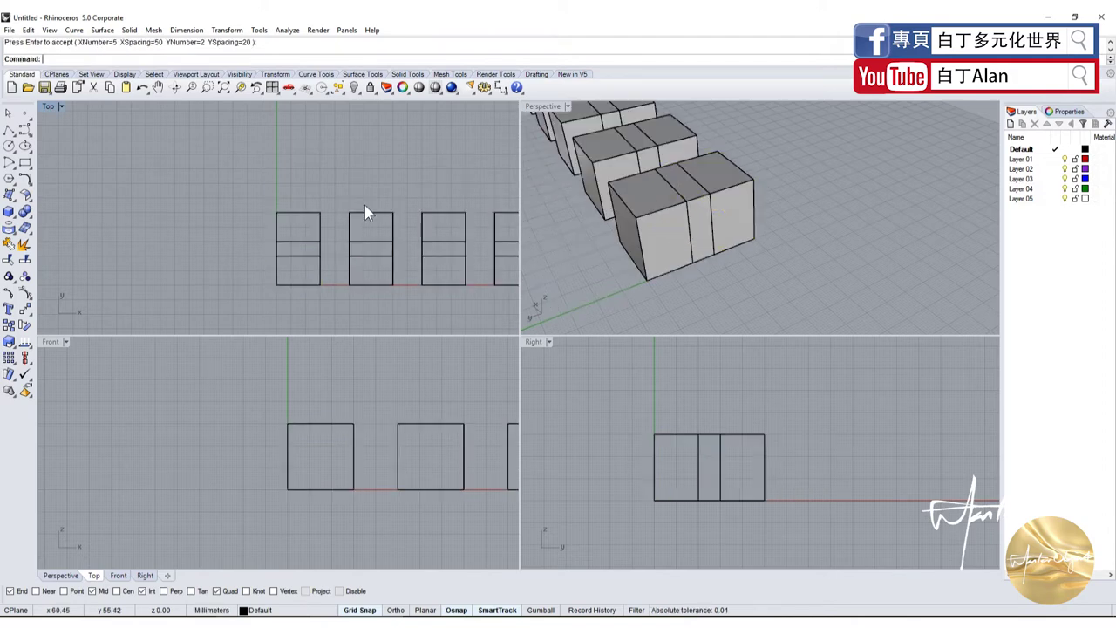
key(Return)
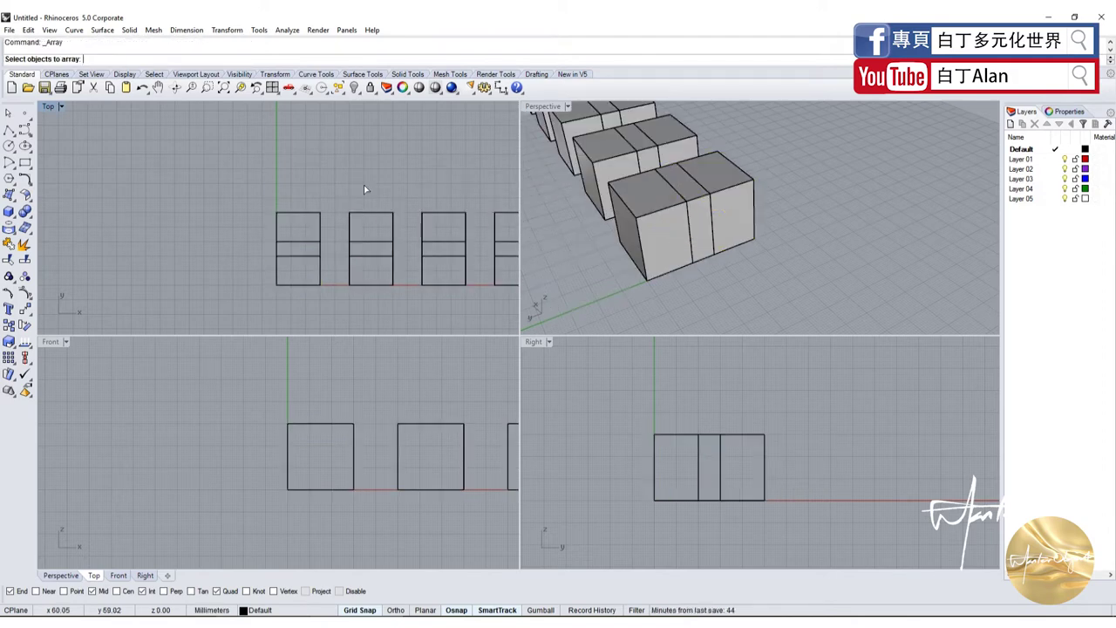
key(Escape)
Select all ten arrayed boxes and delete them
scroll(292, 281, down, 5)
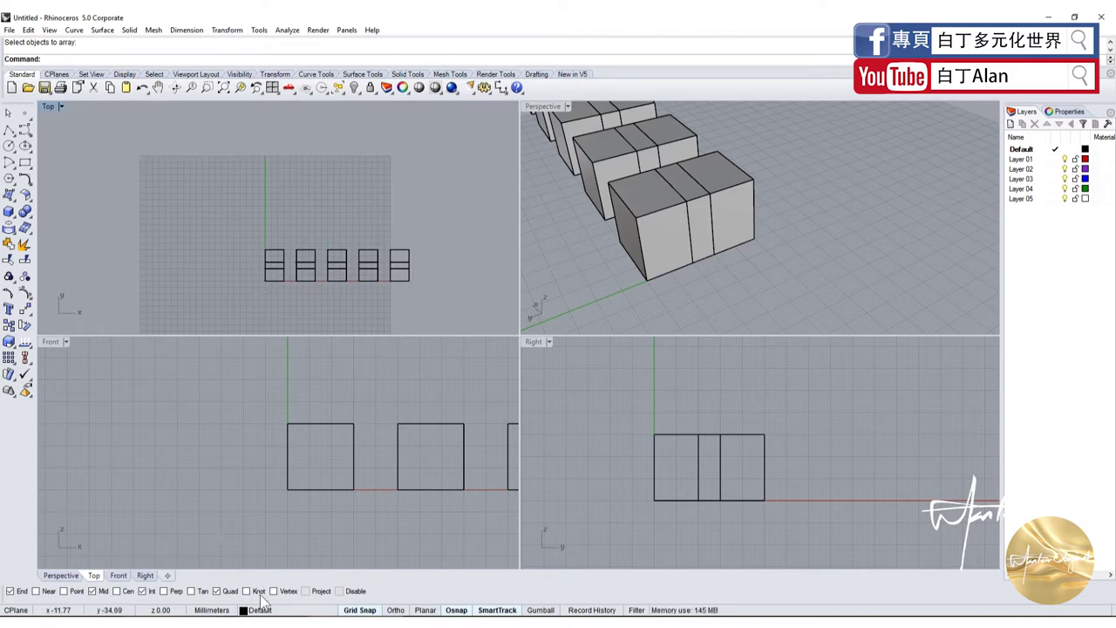
scroll(366, 261, up, 1)
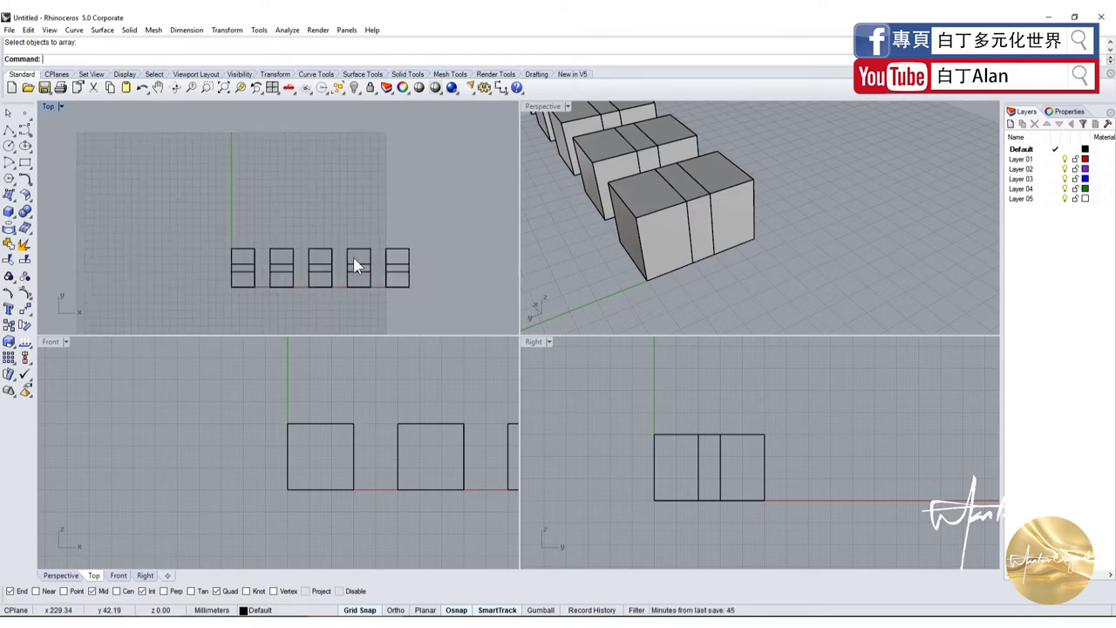
scroll(297, 268, up, 2)
click(286, 234)
click(257, 239)
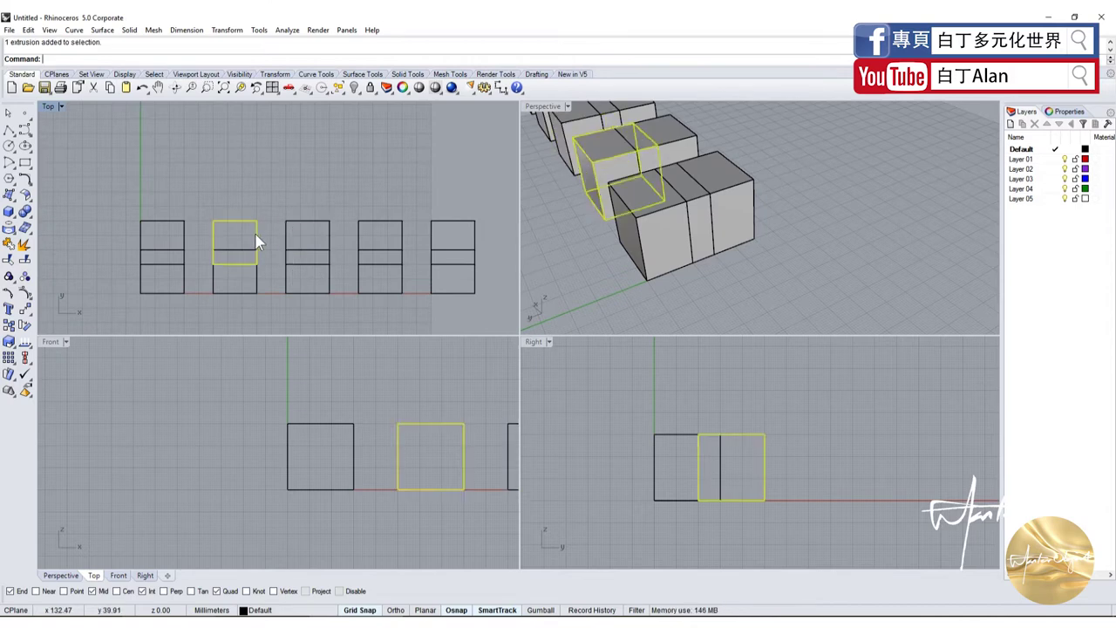
click(480, 242)
drag(488, 235, 176, 207)
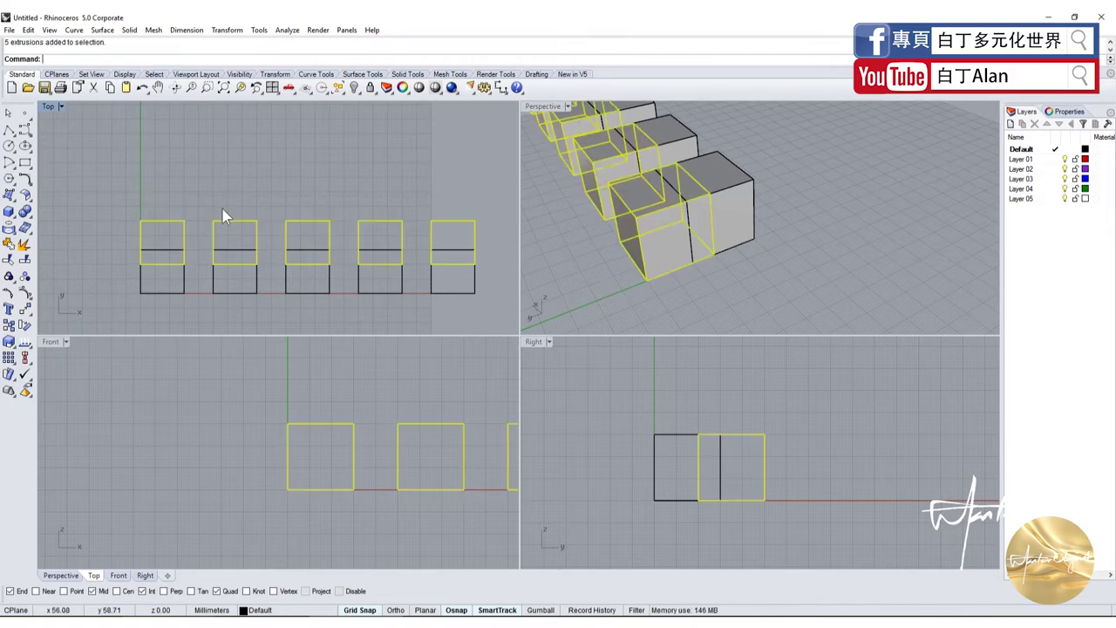
drag(436, 308, 166, 233)
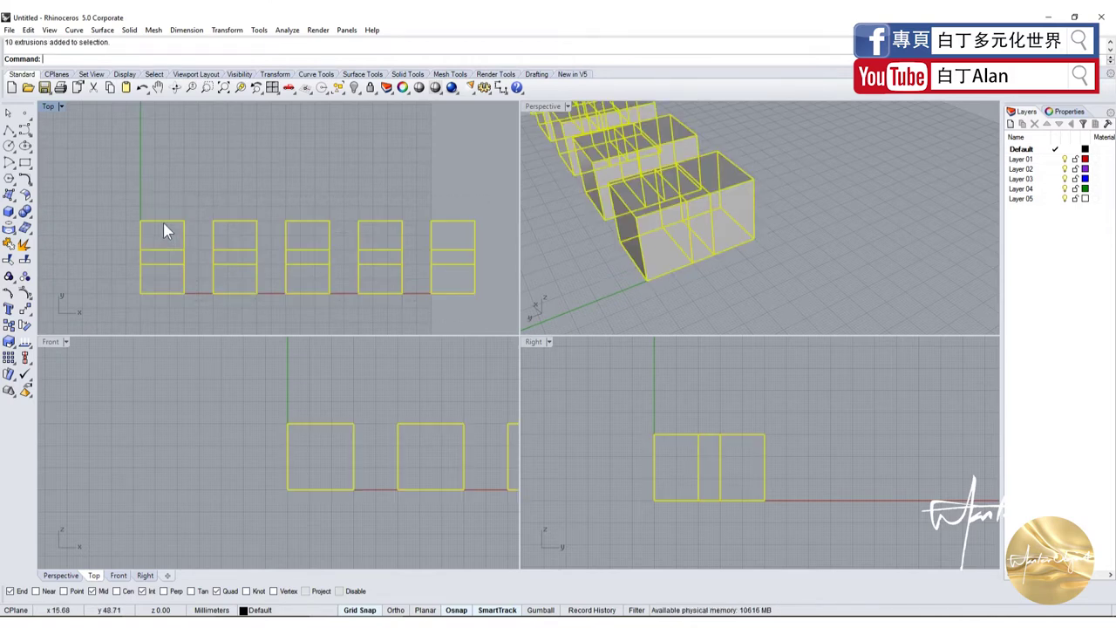
key(Delete)
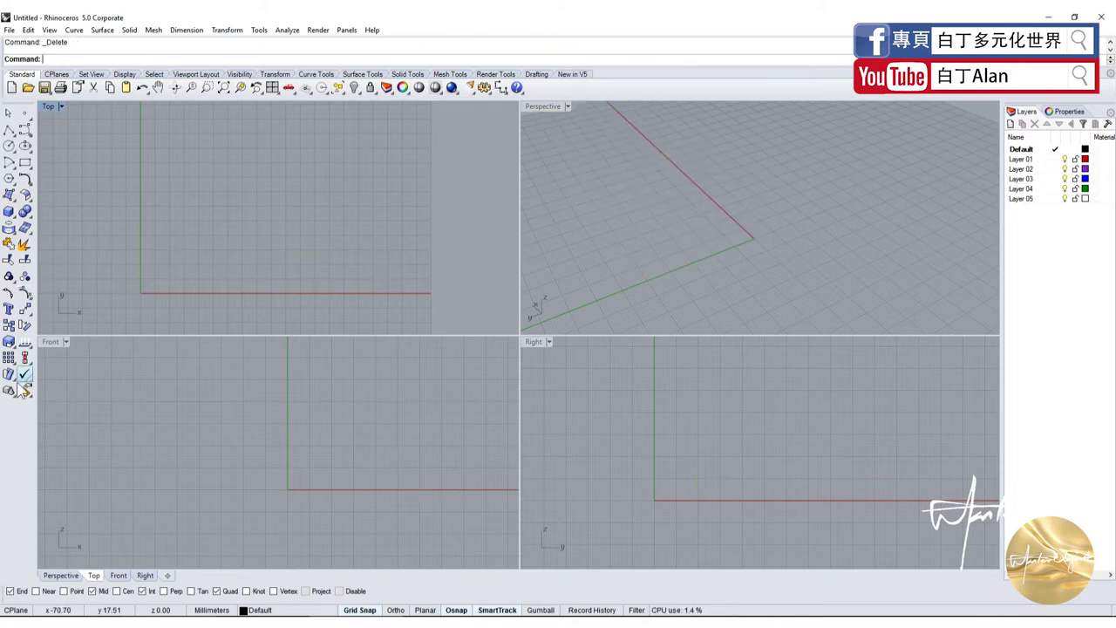
Draw a thin rectangular slab with one corner at the origin
click(9, 211)
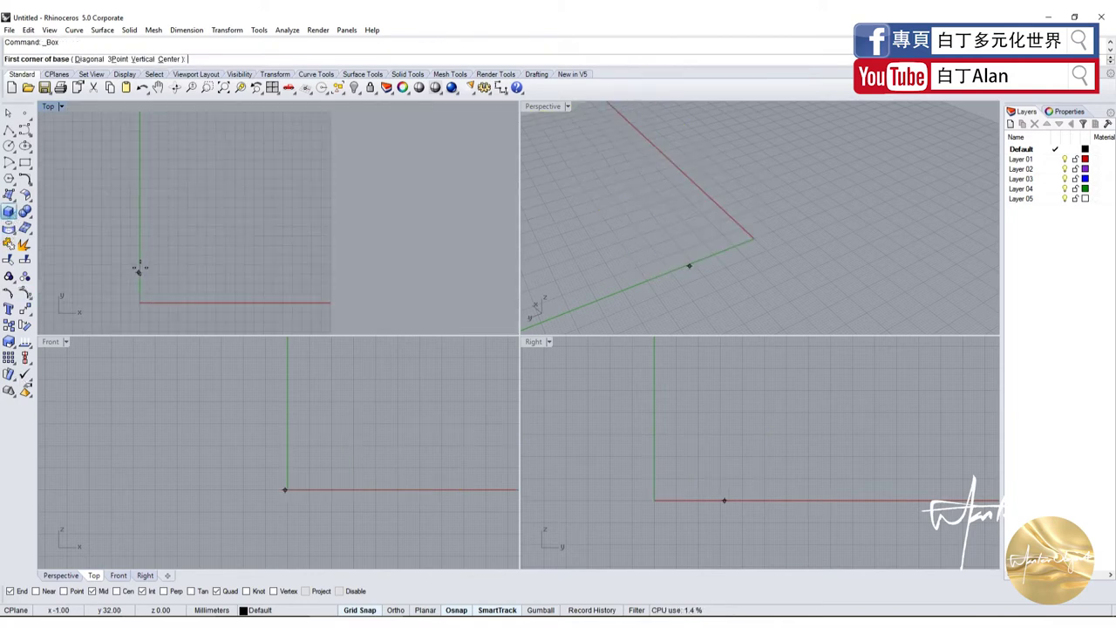
click(140, 303)
click(297, 169)
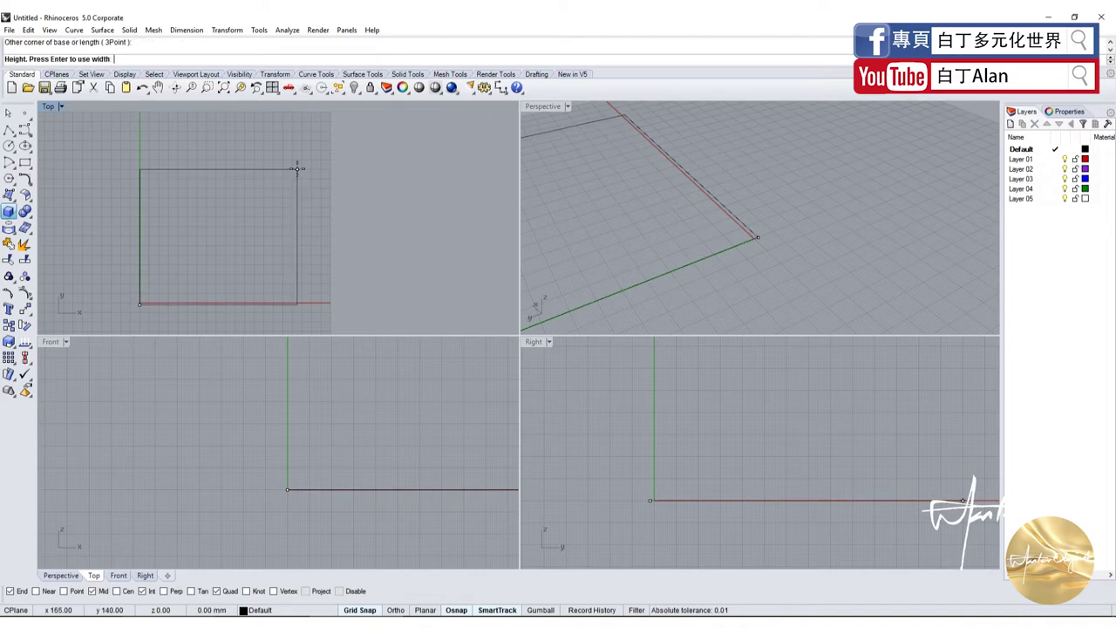
click(296, 498)
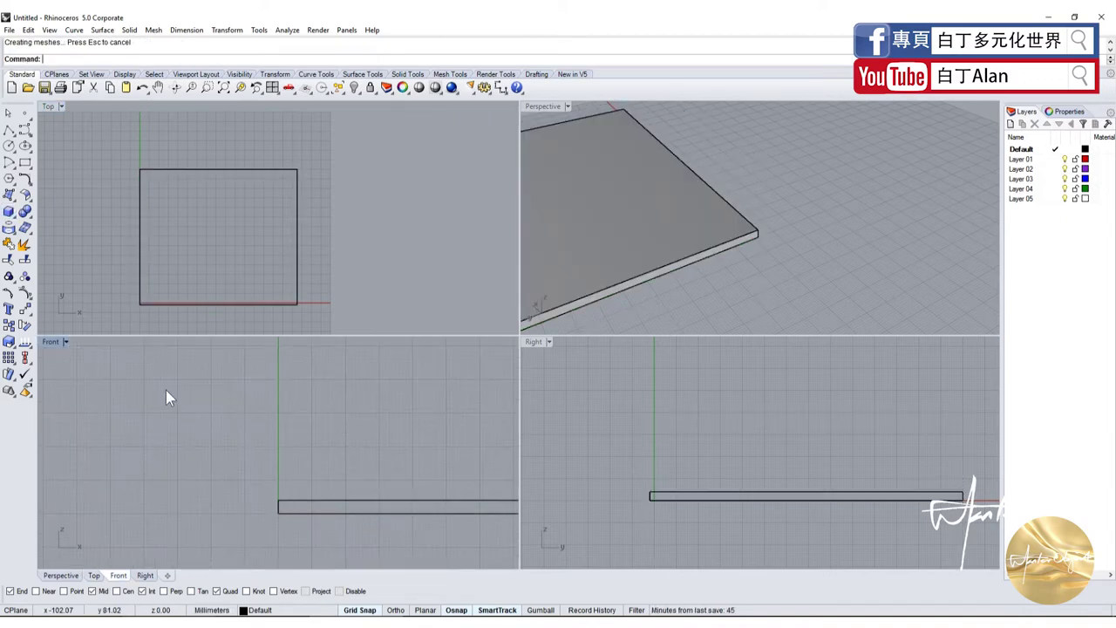
Add a small vertical cylinder near the slab corner and move it down through the slab
click(9, 211)
click(44, 232)
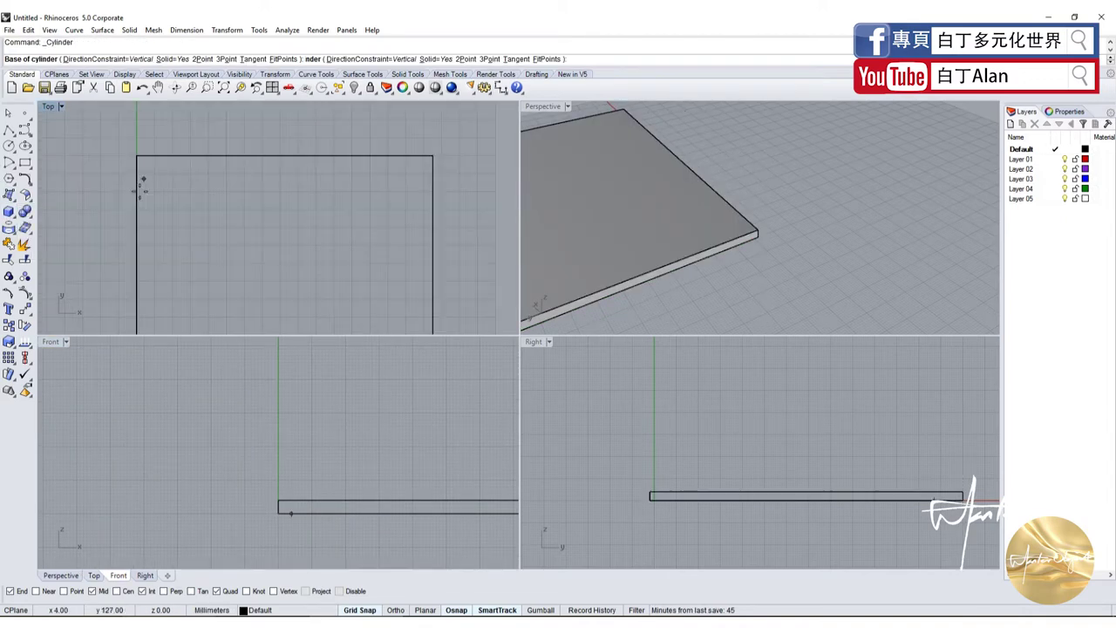
click(163, 179)
click(175, 183)
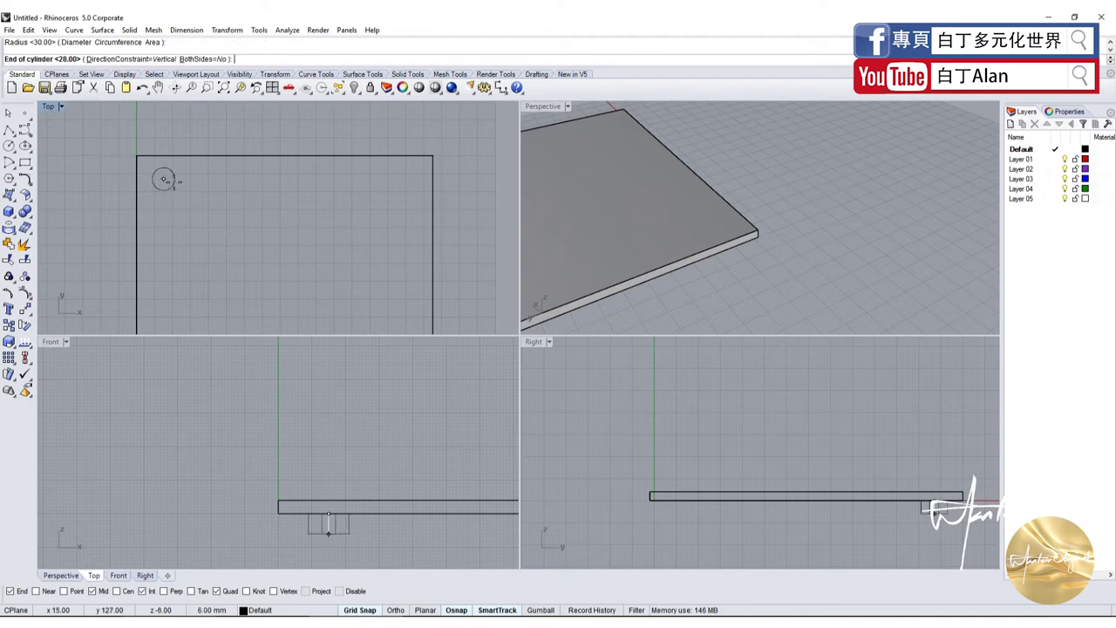
click(330, 411)
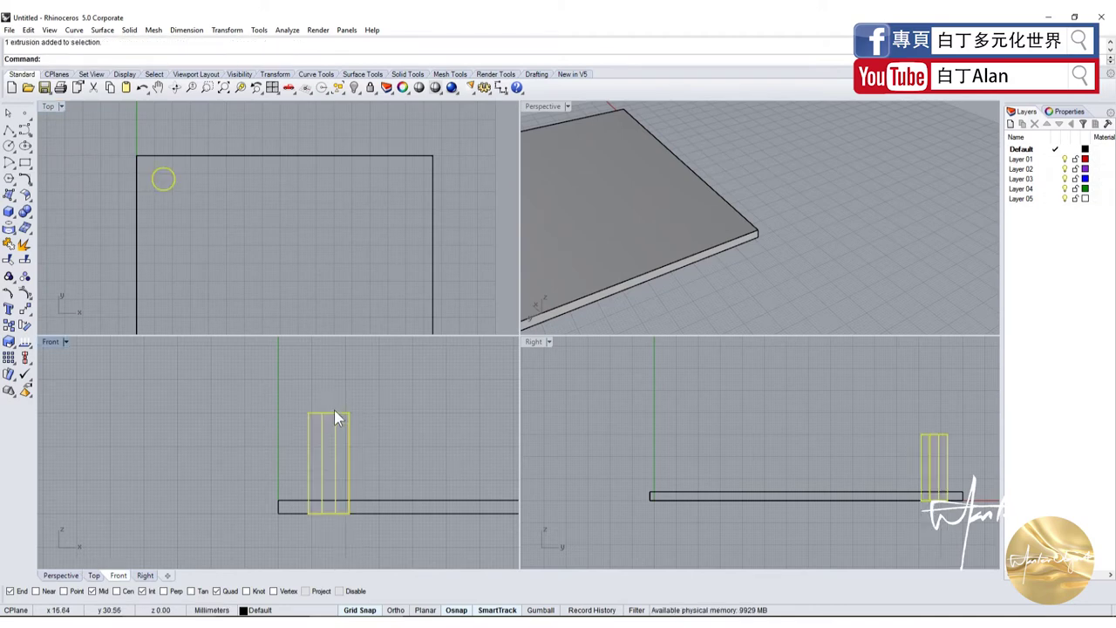
drag(332, 412, 333, 443)
click(9, 356)
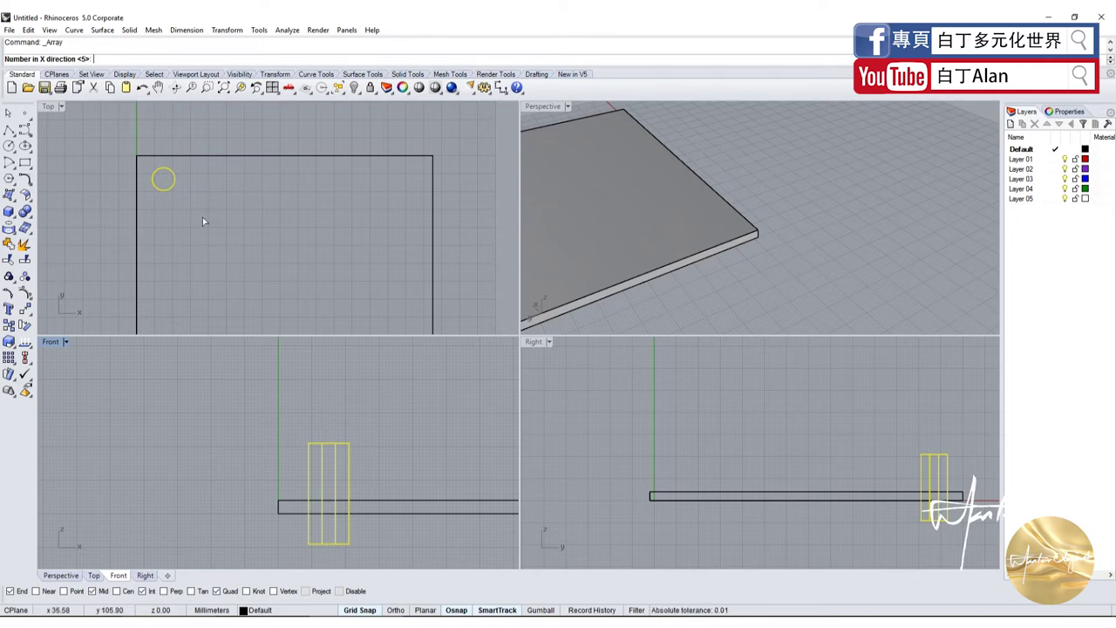
right_click(191, 189)
scroll(169, 184, up, 2)
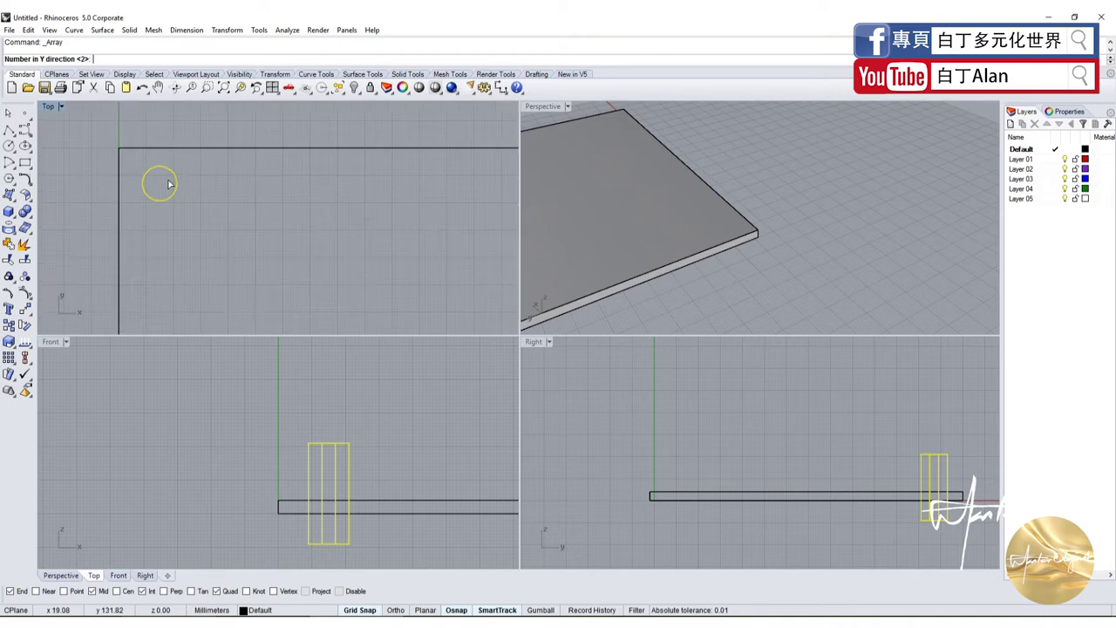
scroll(165, 183, up, 1)
scroll(171, 183, up, 3)
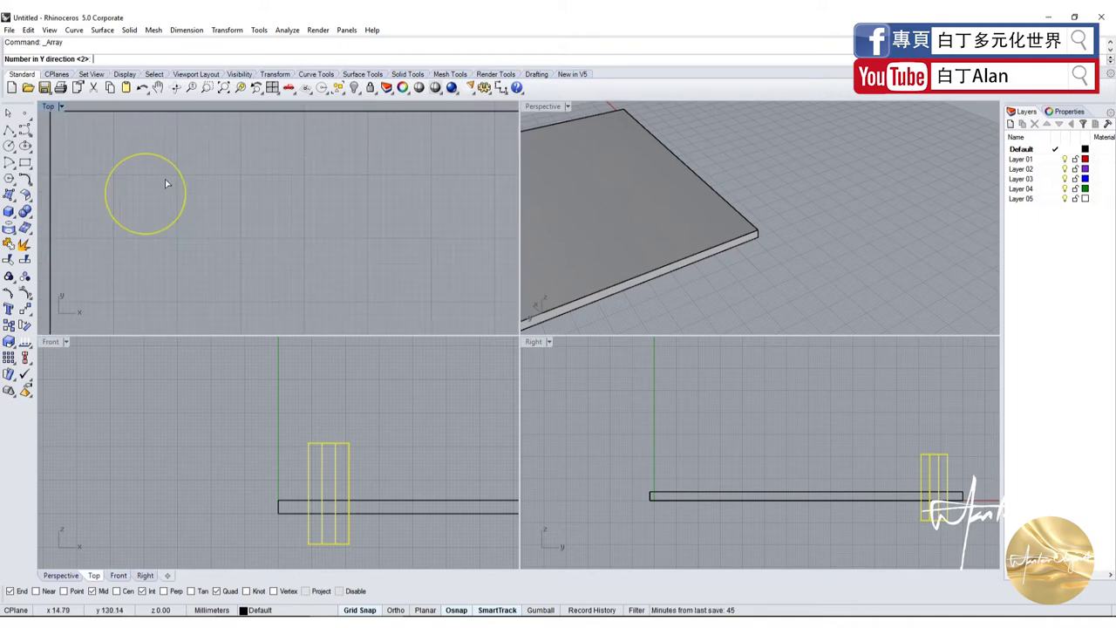
scroll(168, 184, down, 1)
key(Escape)
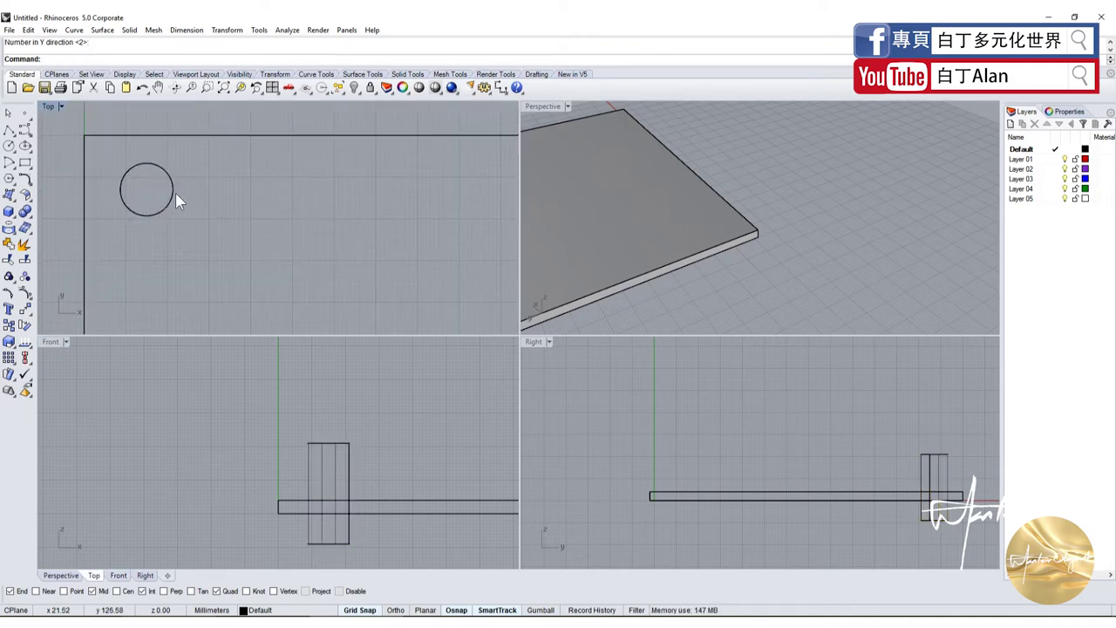
click(174, 191)
key(Return)
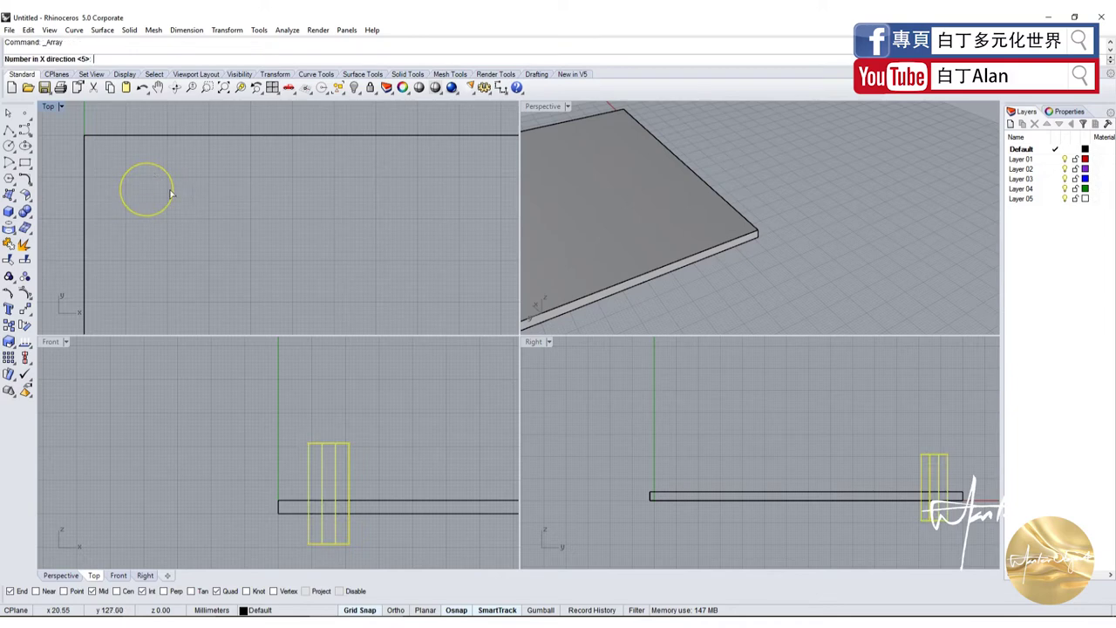
text(10)
key(Return)
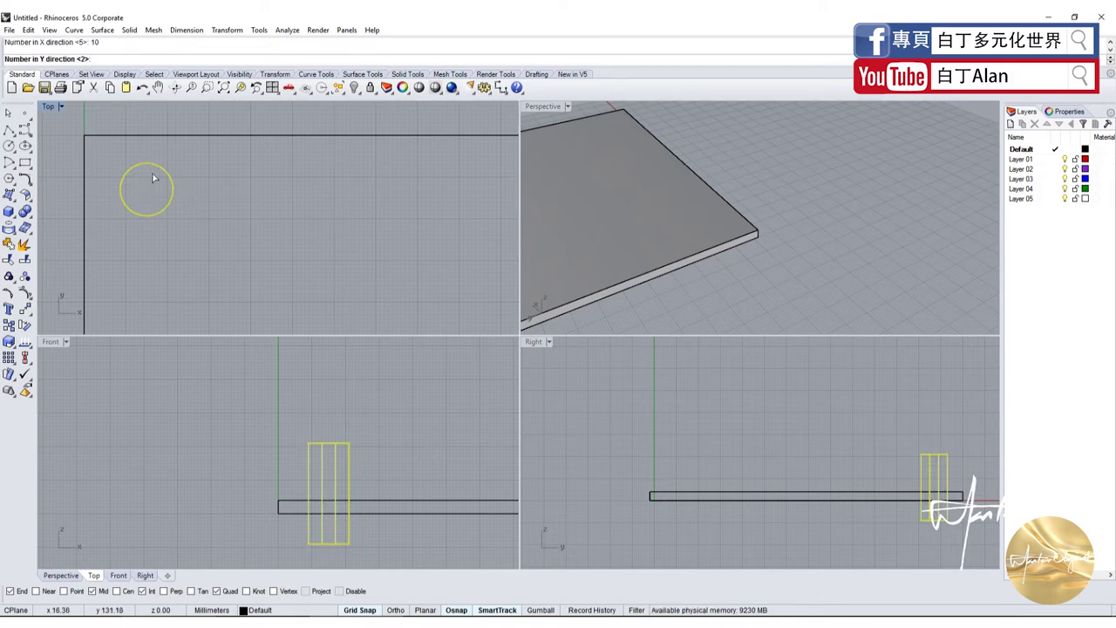
key(Return)
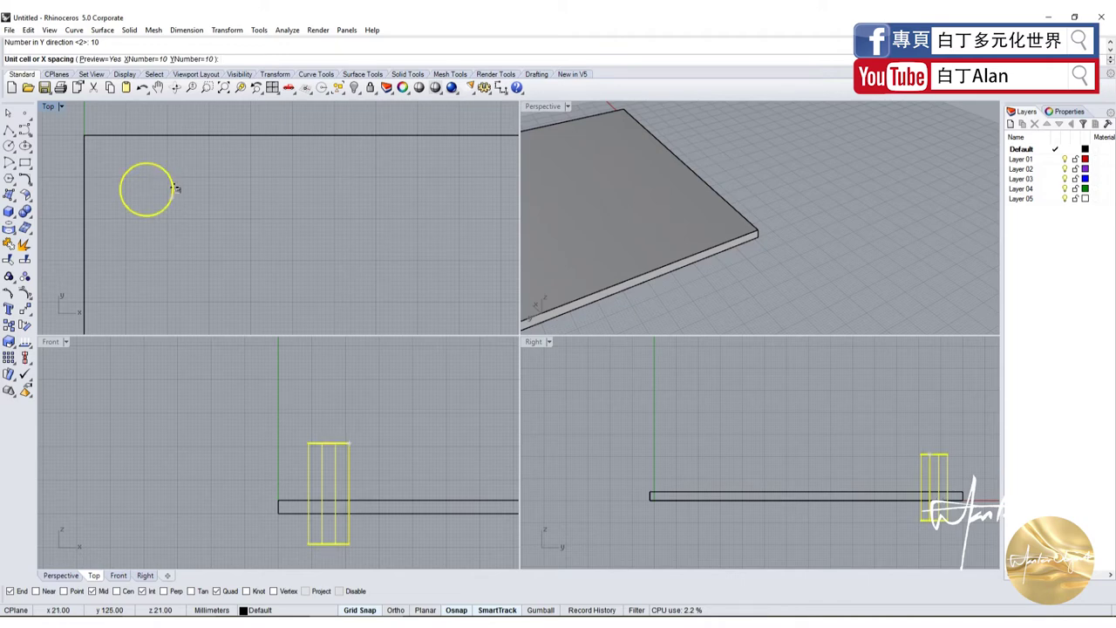
key(Return)
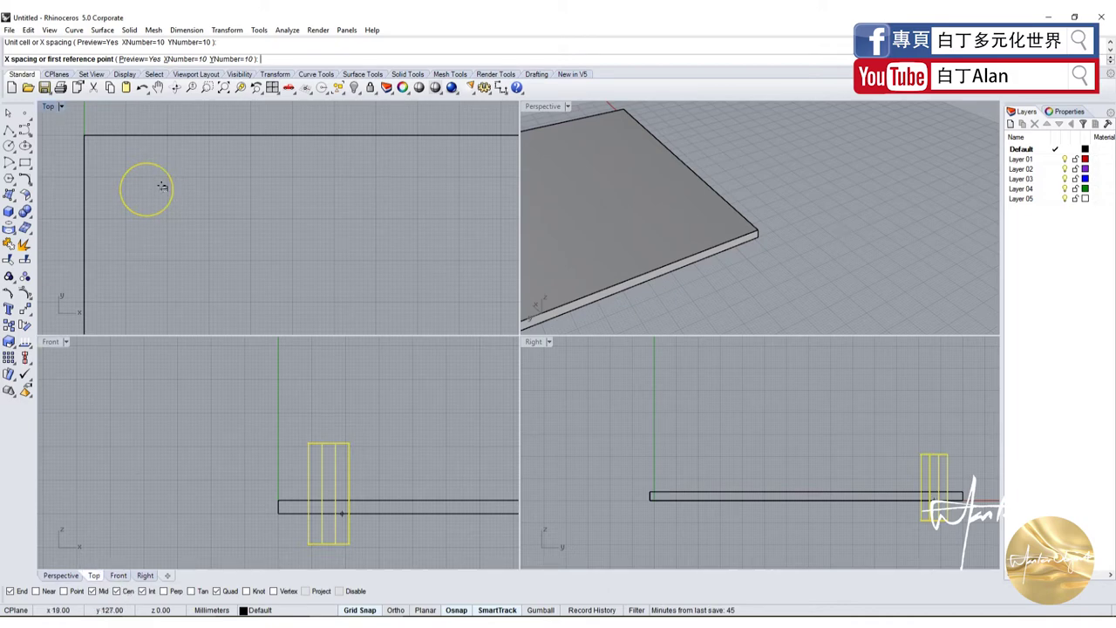
click(147, 189)
scroll(218, 218, down, 4)
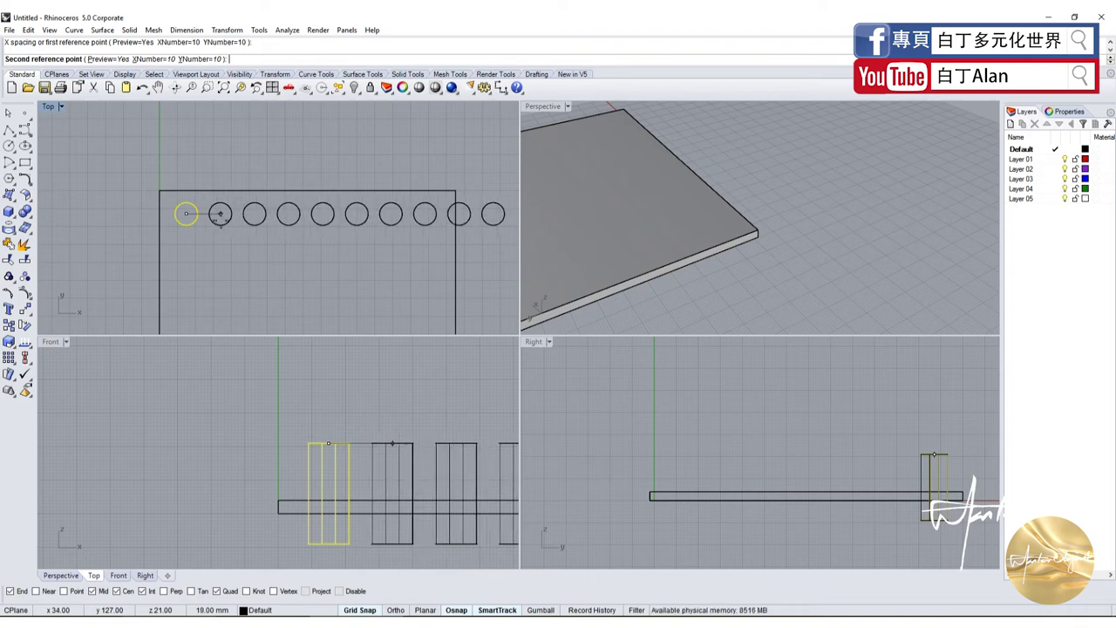
click(221, 218)
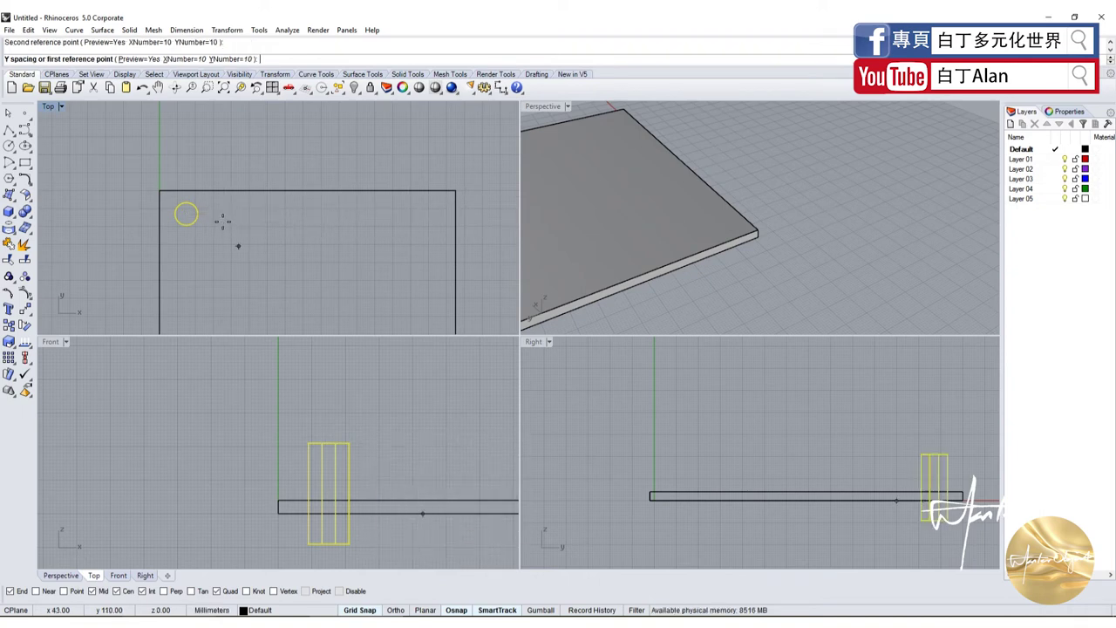
key(Escape)
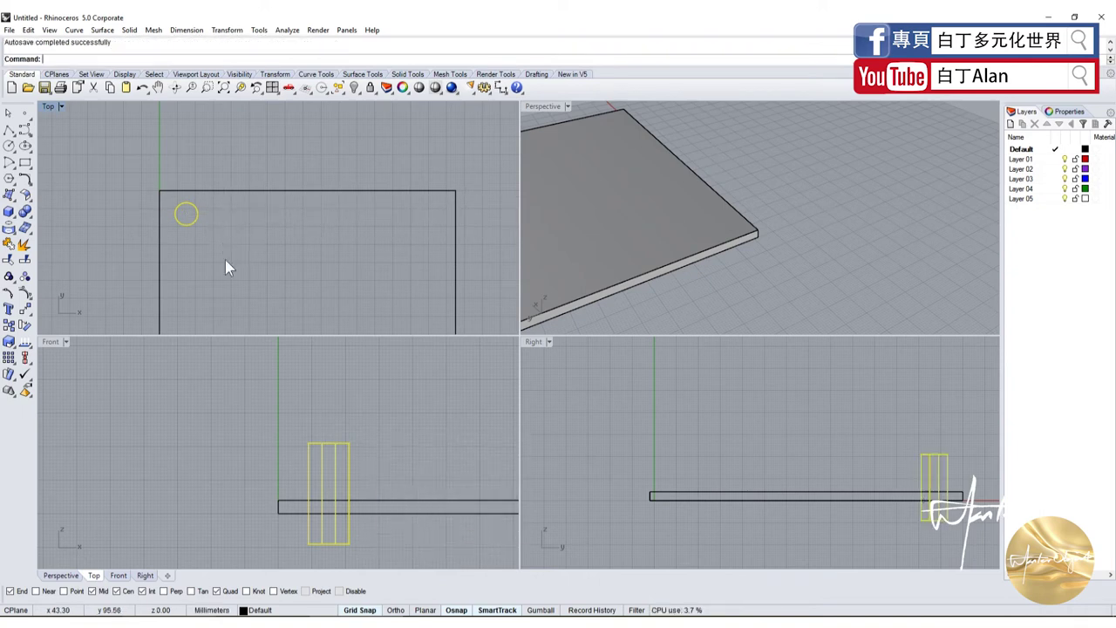
key(Escape)
scroll(224, 255, down, 3)
scroll(224, 254, up, 2)
Set up a 10 by 10 array of the cylinder starting at its centre
scroll(220, 252, up, 2)
click(218, 252)
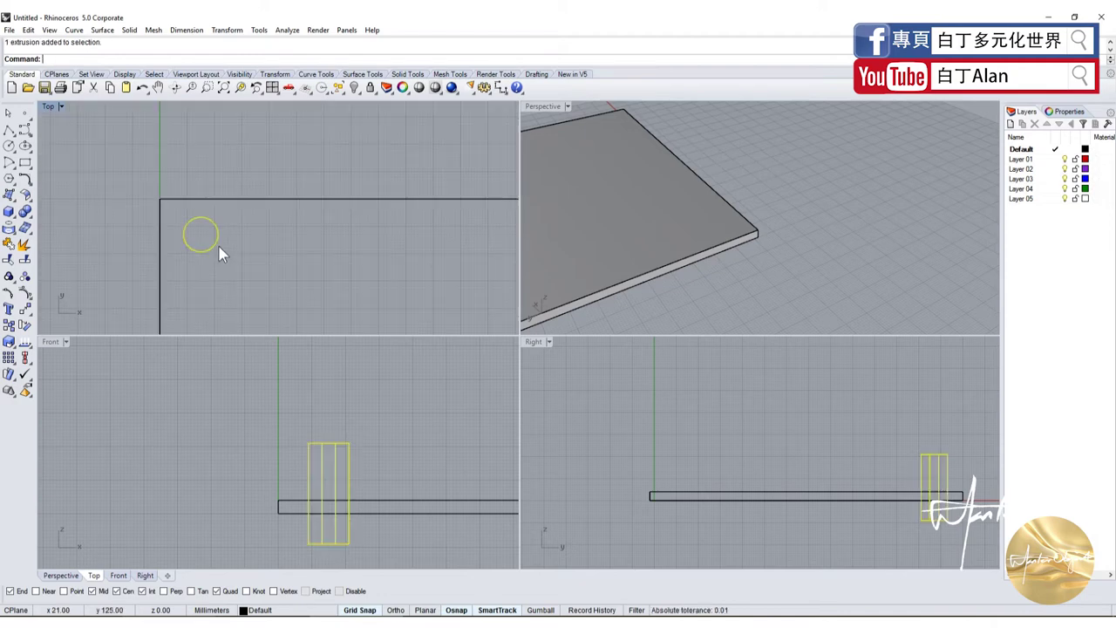
key(Return)
scroll(179, 257, up, 1)
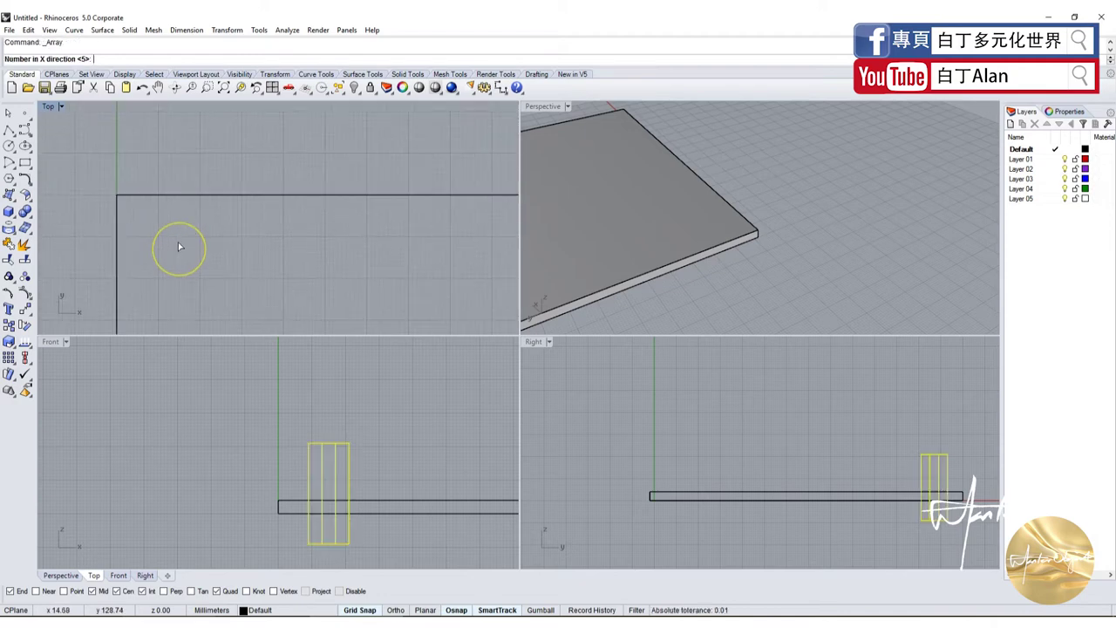
text(10)
key(Return)
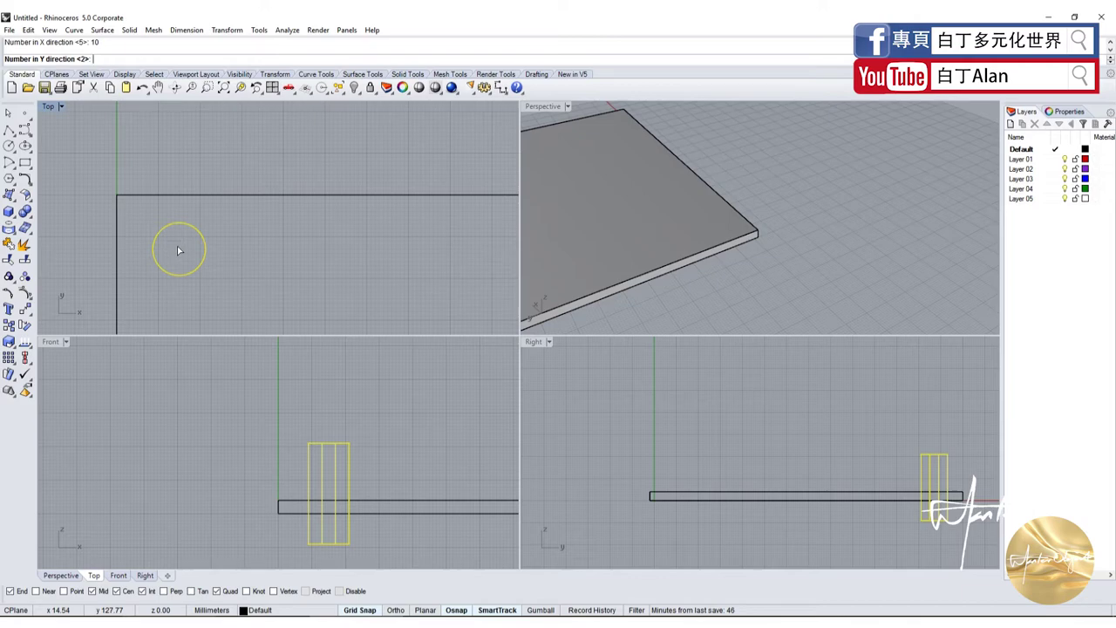
key(Return)
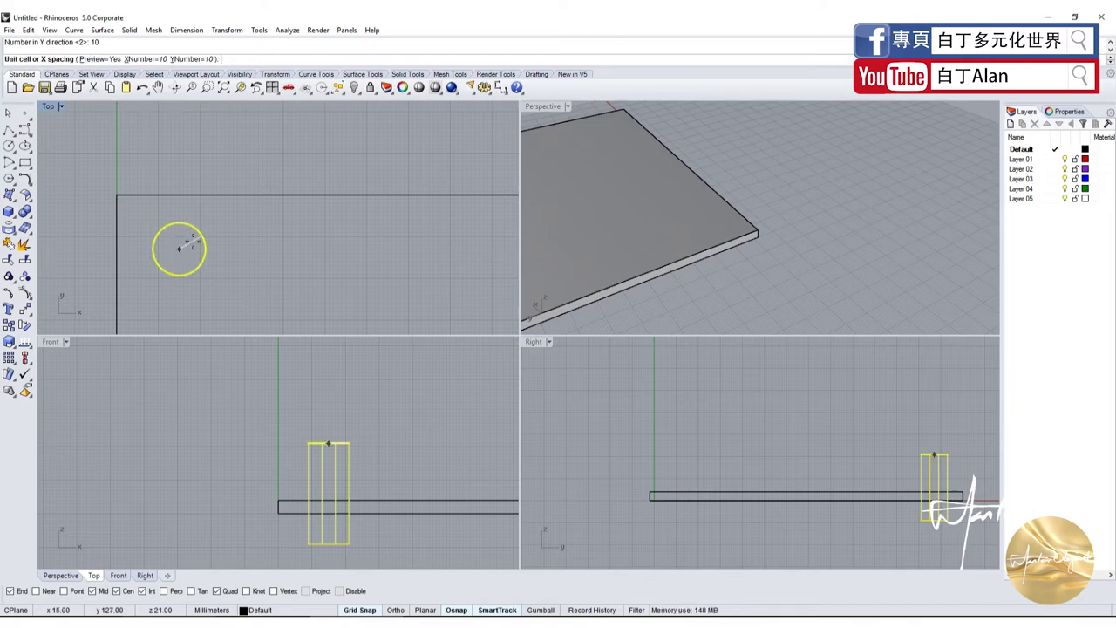
click(179, 251)
Pick the opposite corner for 15 mm by -21 mm spacing and create the cylinders
scroll(228, 279, down, 2)
scroll(235, 266, down, 2)
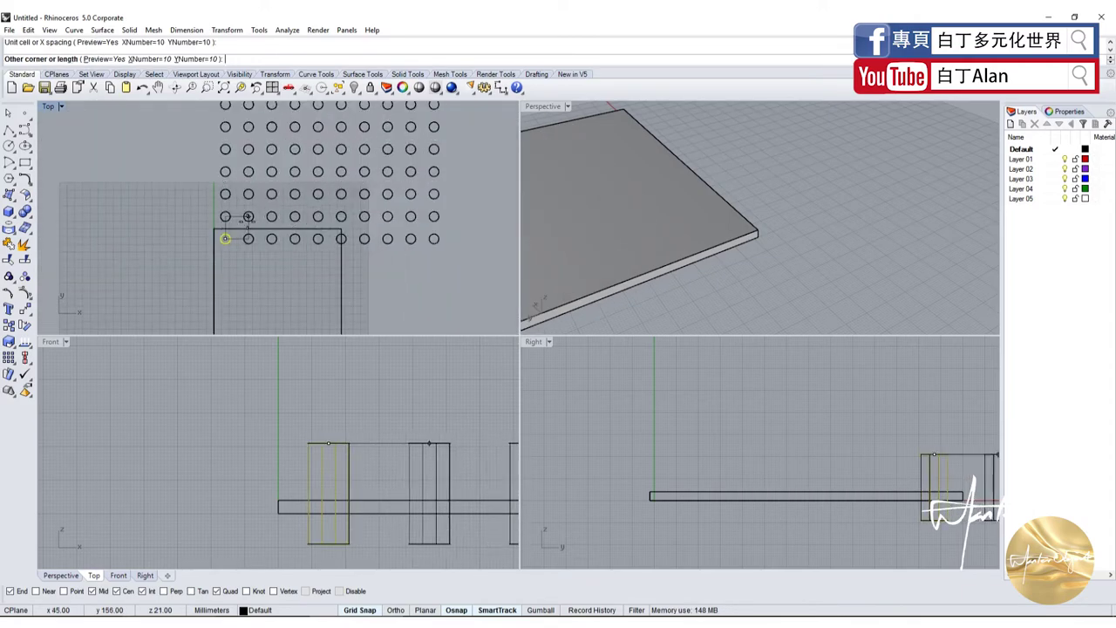
scroll(244, 257, down, 2)
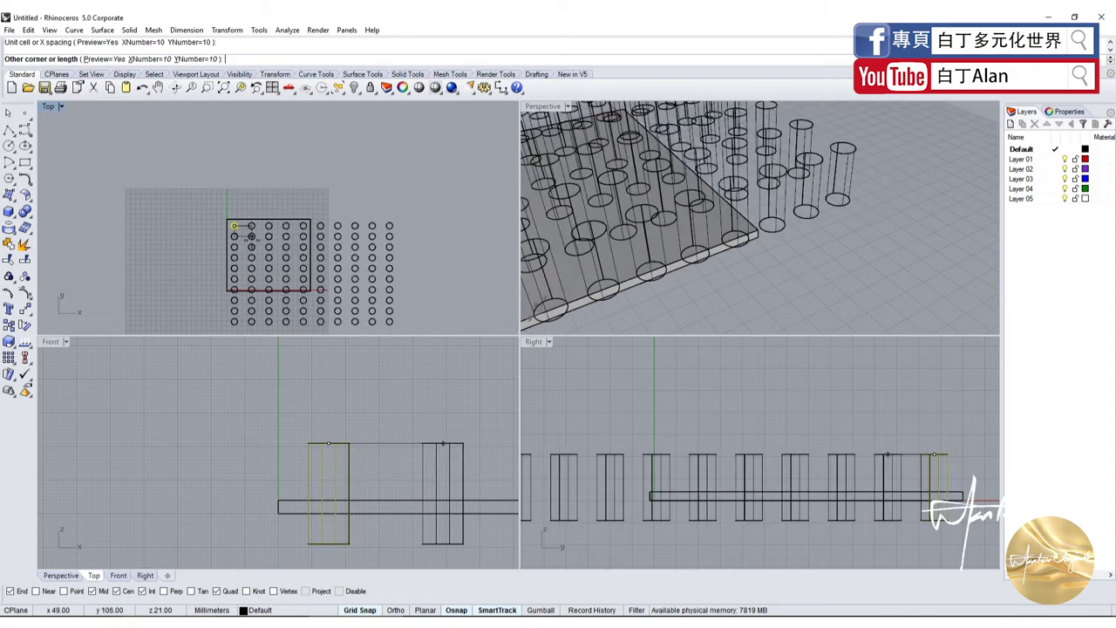
scroll(231, 231, up, 2)
scroll(222, 215, up, 2)
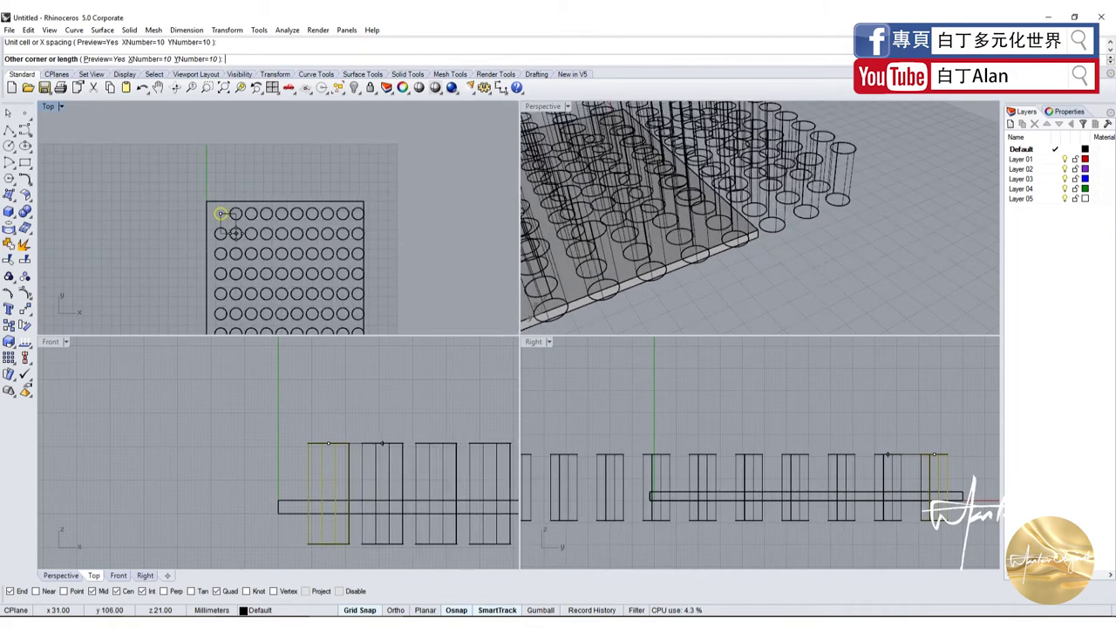
click(225, 214)
scroll(253, 193, down, 3)
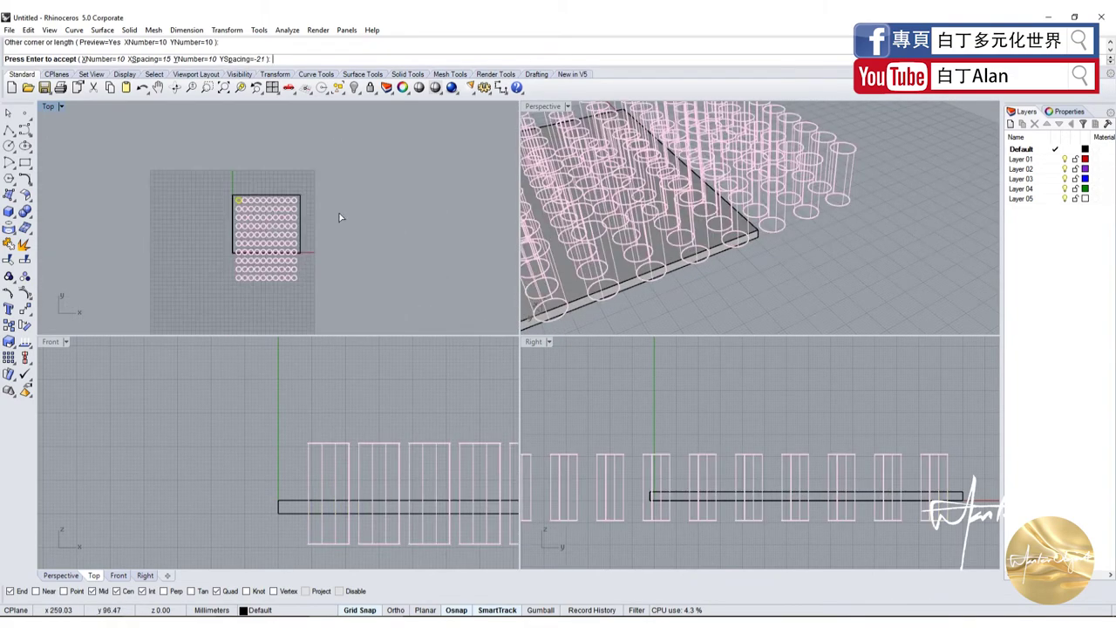
scroll(326, 255, up, 2)
scroll(326, 255, down, 2)
key(Return)
scroll(298, 371, down, 3)
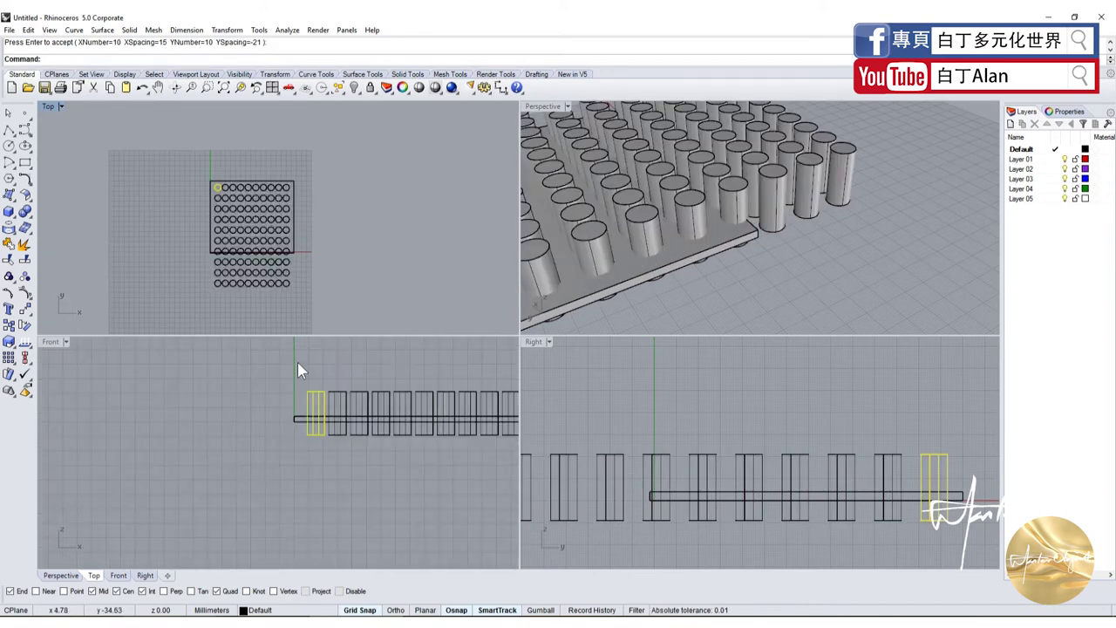
scroll(206, 461, down, 3)
Boolean-subtract all the arrayed cylinders from the slab
scroll(307, 455, up, 2)
click(325, 453)
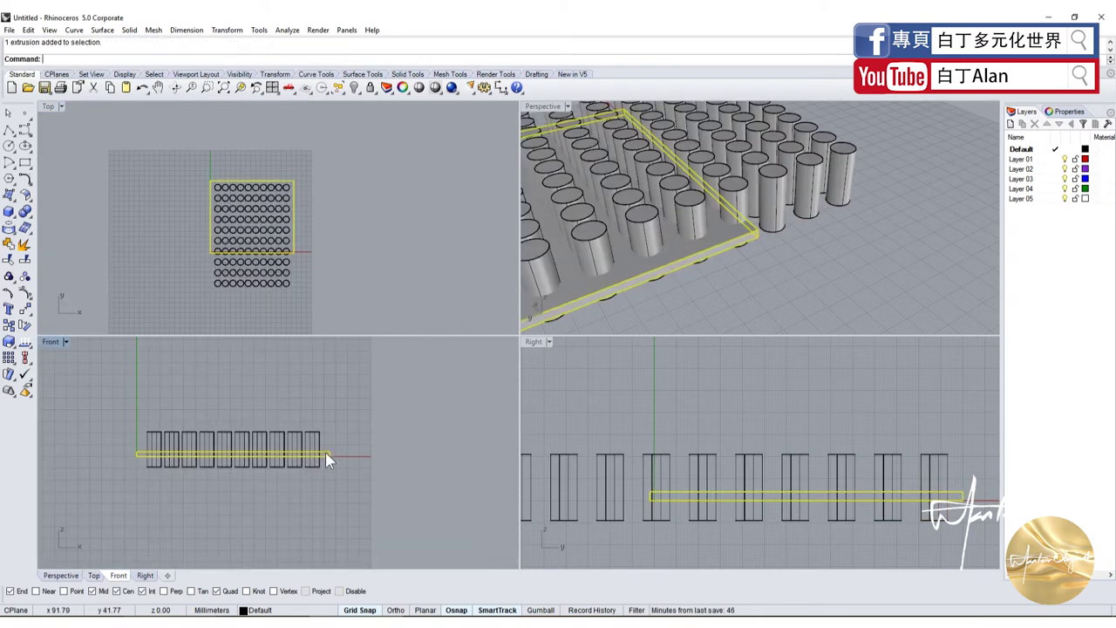
click(23, 227)
click(57, 213)
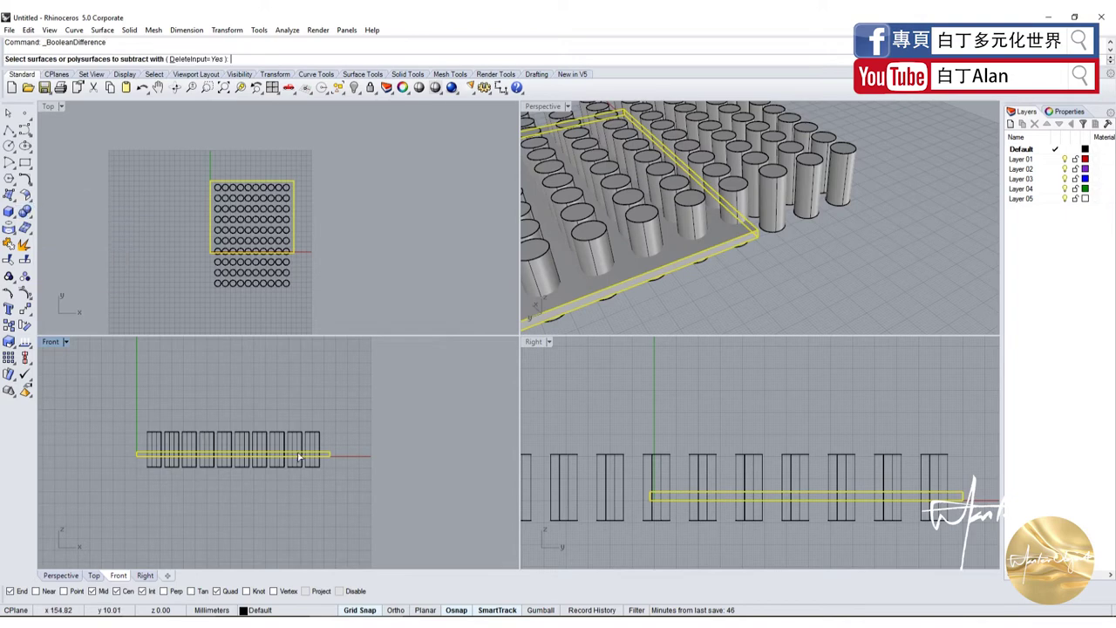
drag(90, 400, 331, 475)
key(Return)
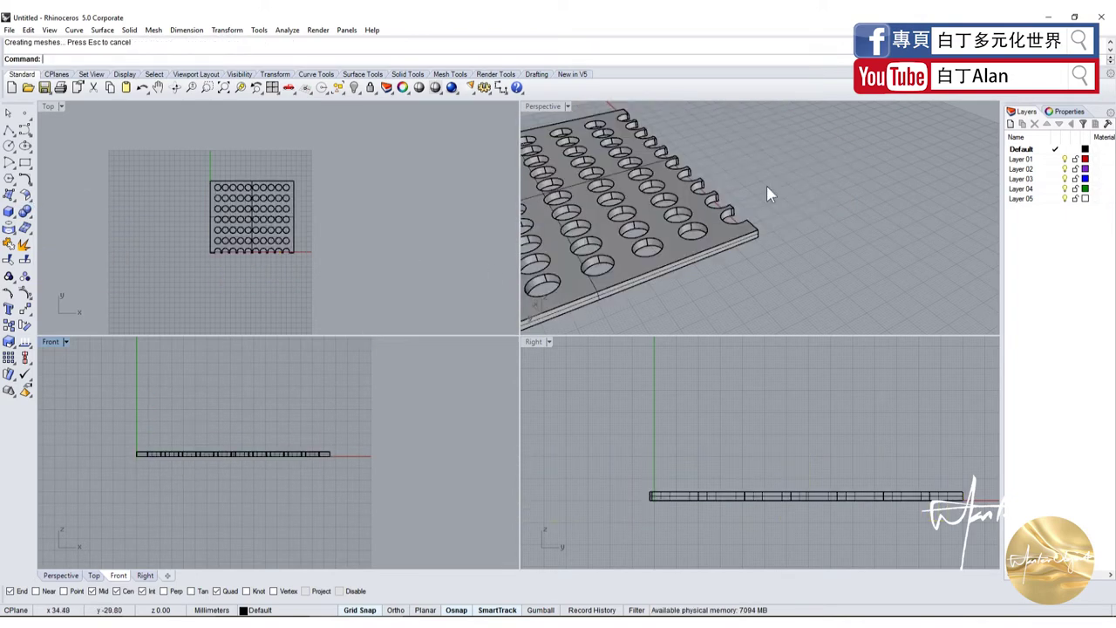
Maximize the Perspective view and orbit around the perforated plate to inspect the holes
double_click(564, 107)
scroll(637, 223, down, 3)
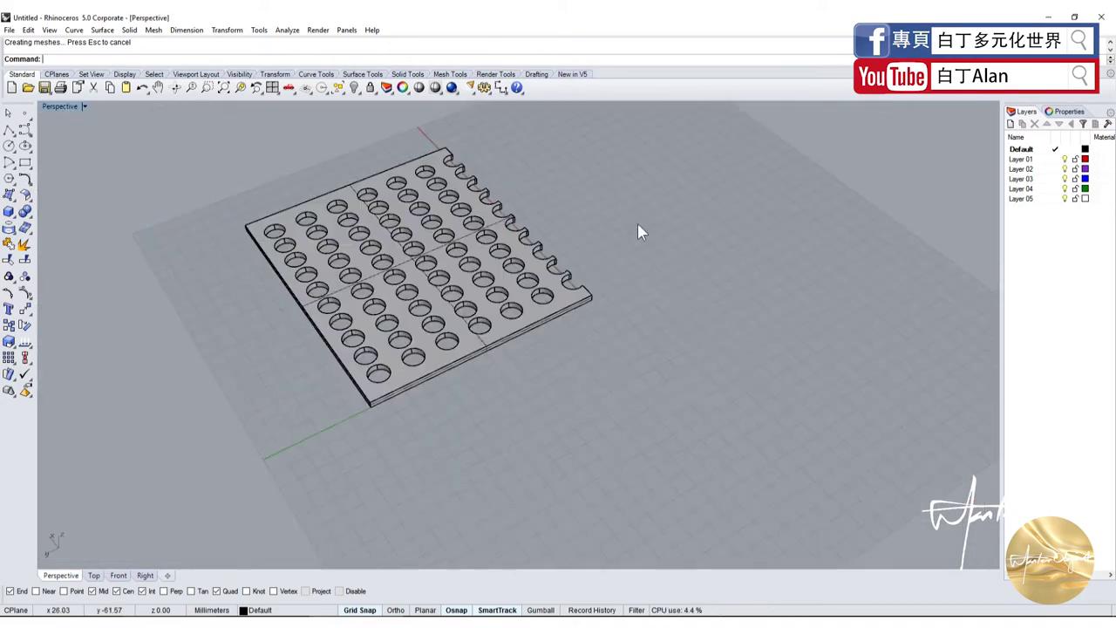
scroll(638, 223, up, 2)
scroll(630, 267, up, 3)
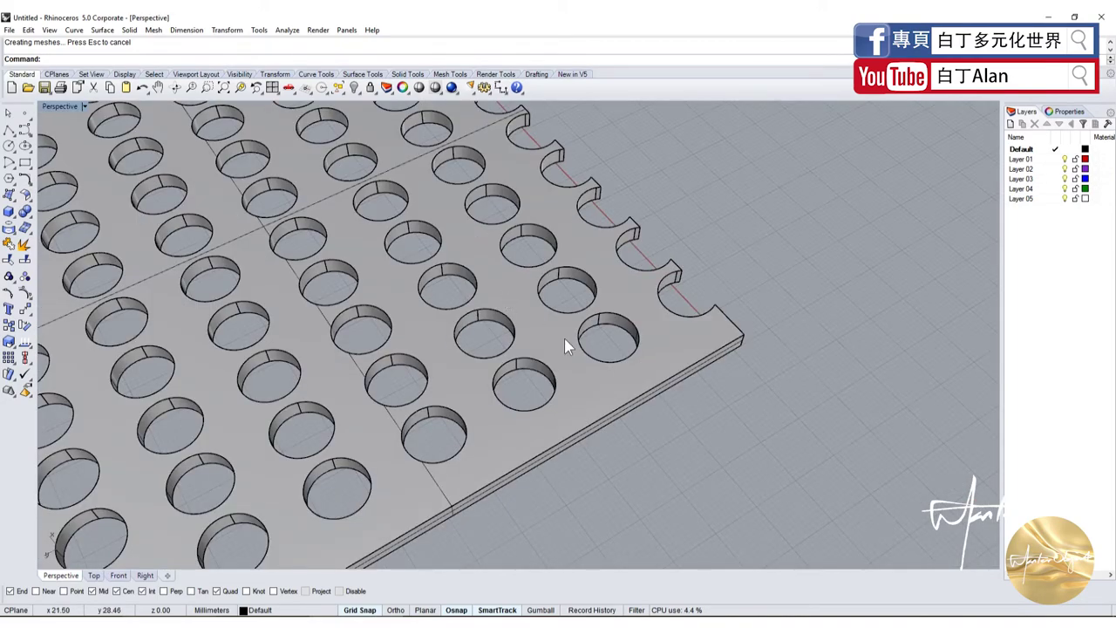
scroll(567, 346, down, 5)
scroll(443, 358, up, 4)
scroll(358, 342, up, 2)
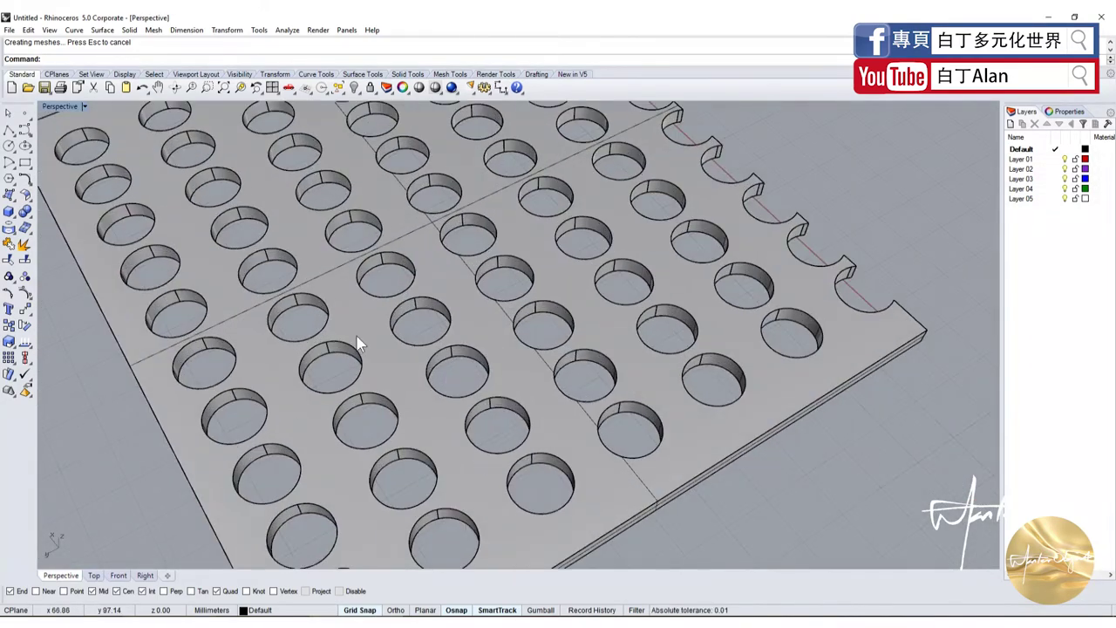
scroll(360, 343, down, 5)
right_drag(388, 349, 283, 345)
scroll(283, 346, up, 4)
right_drag(515, 237, 384, 345)
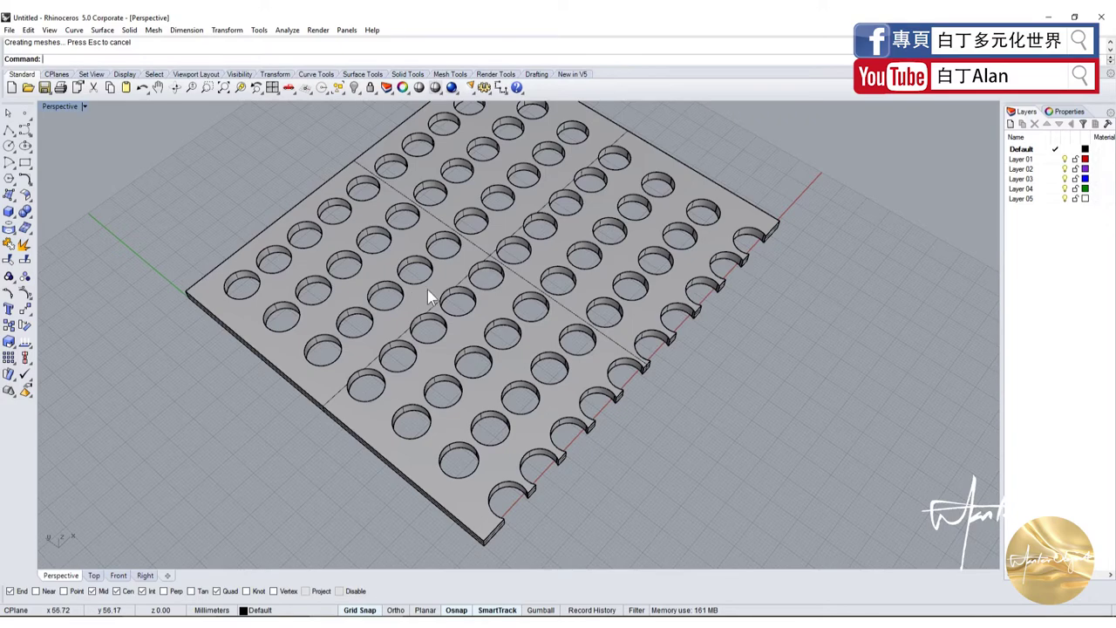
scroll(428, 290, down, 5)
scroll(632, 311, up, 5)
right_drag(633, 312, 454, 285)
scroll(538, 303, up, 3)
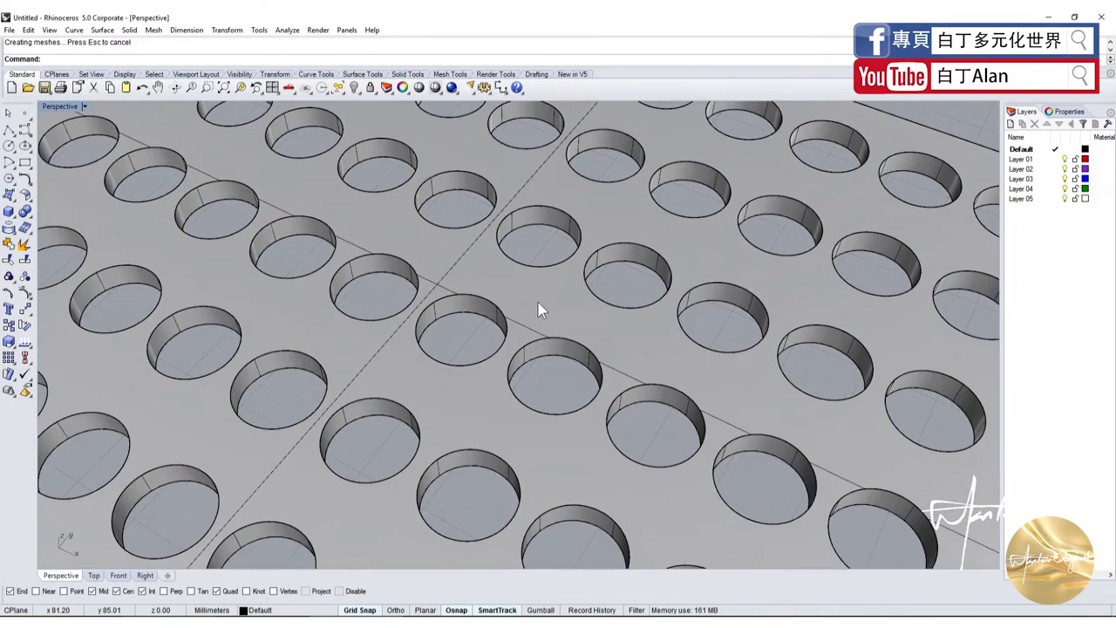
scroll(538, 307, down, 5)
scroll(489, 279, up, 5)
scroll(512, 266, down, 3)
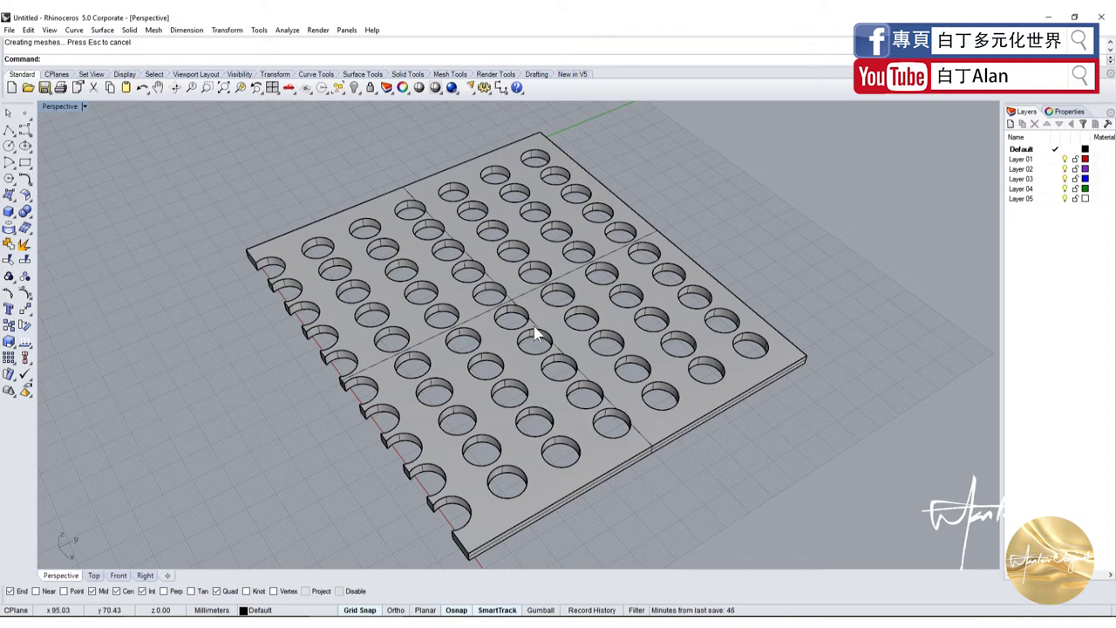
Orbit to view the perforated plate from above
click(525, 388)
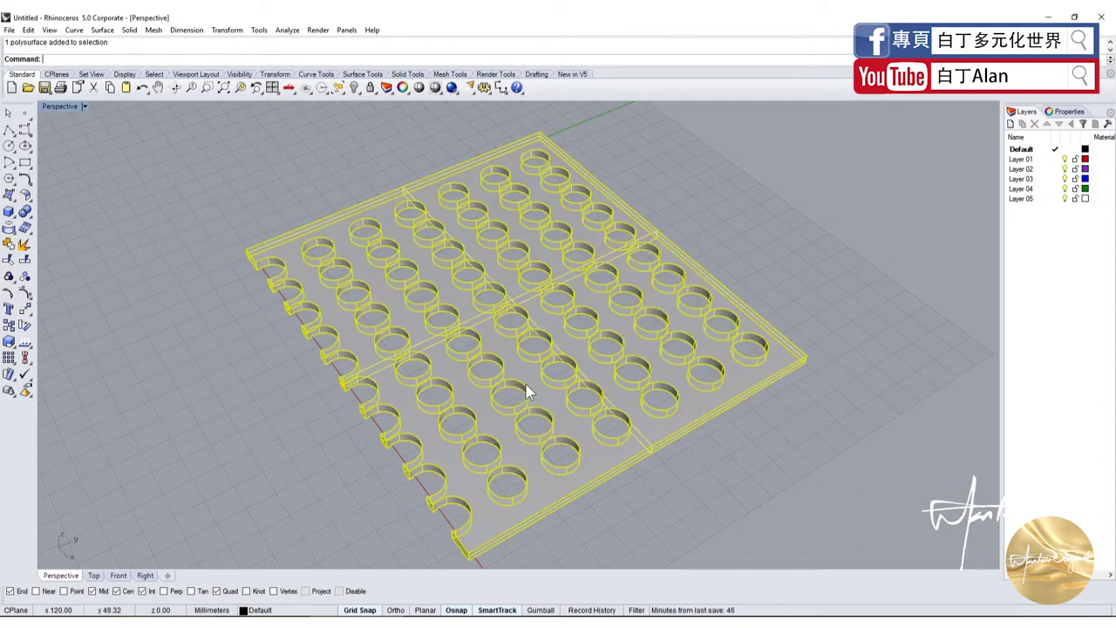
click(262, 364)
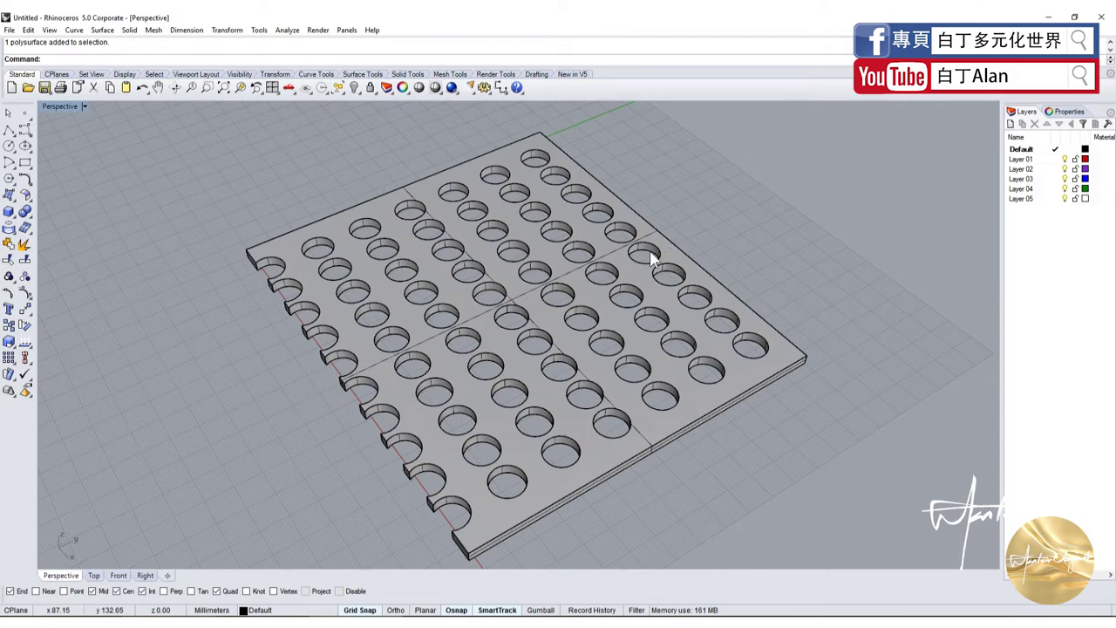
right_drag(650, 258, 782, 403)
scroll(578, 369, down, 5)
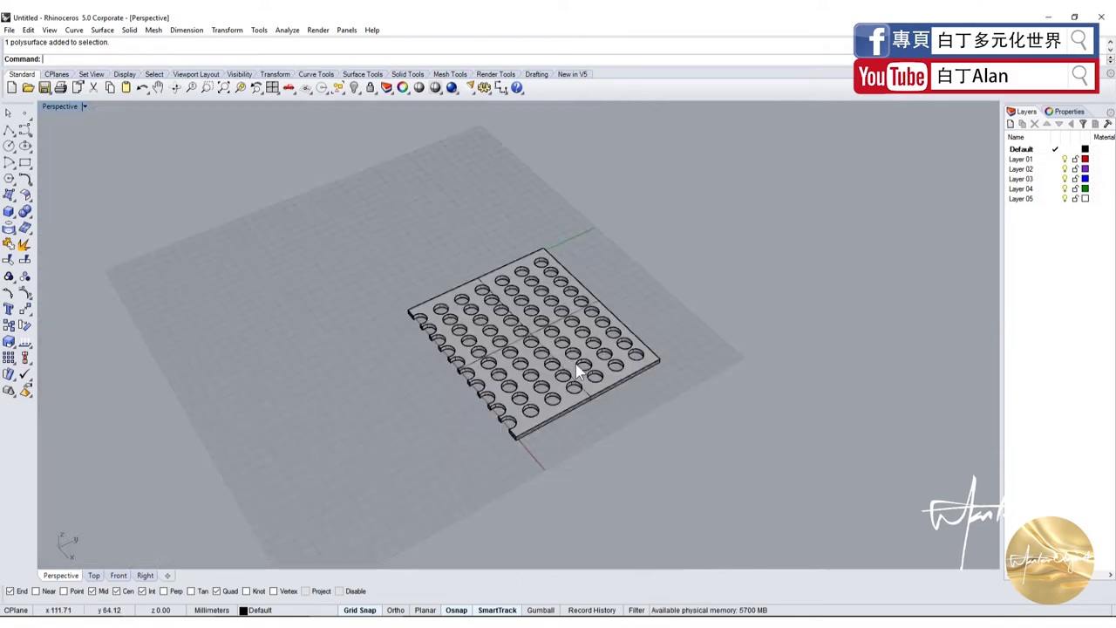
scroll(679, 408, up, 5)
Delete the perforated plate and bring up the full set of solid shapes
click(591, 364)
key(Delete)
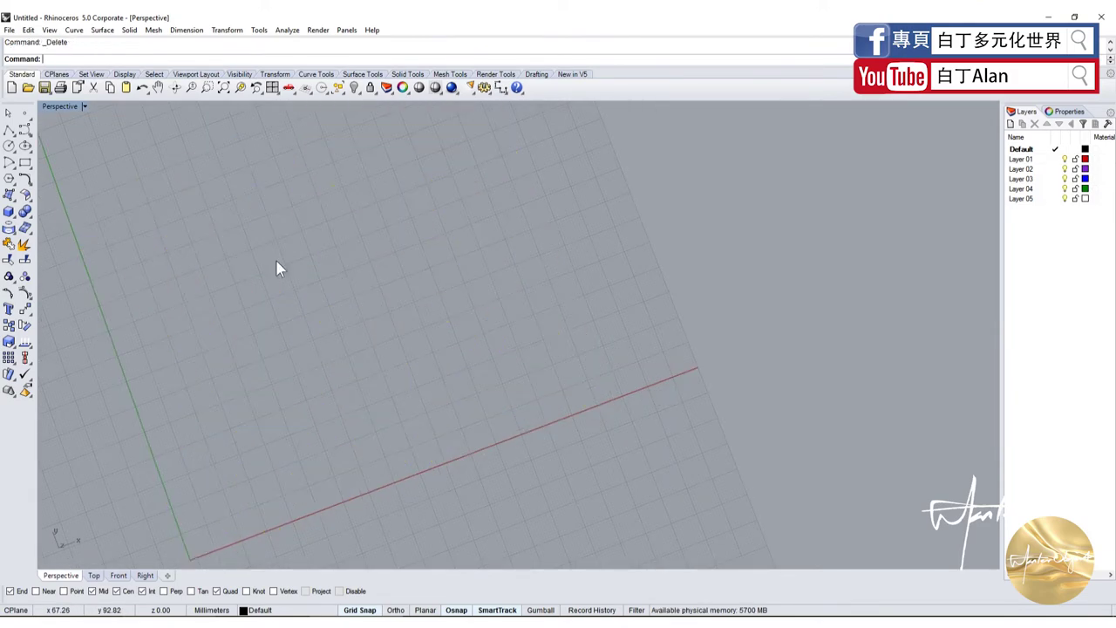
click(10, 214)
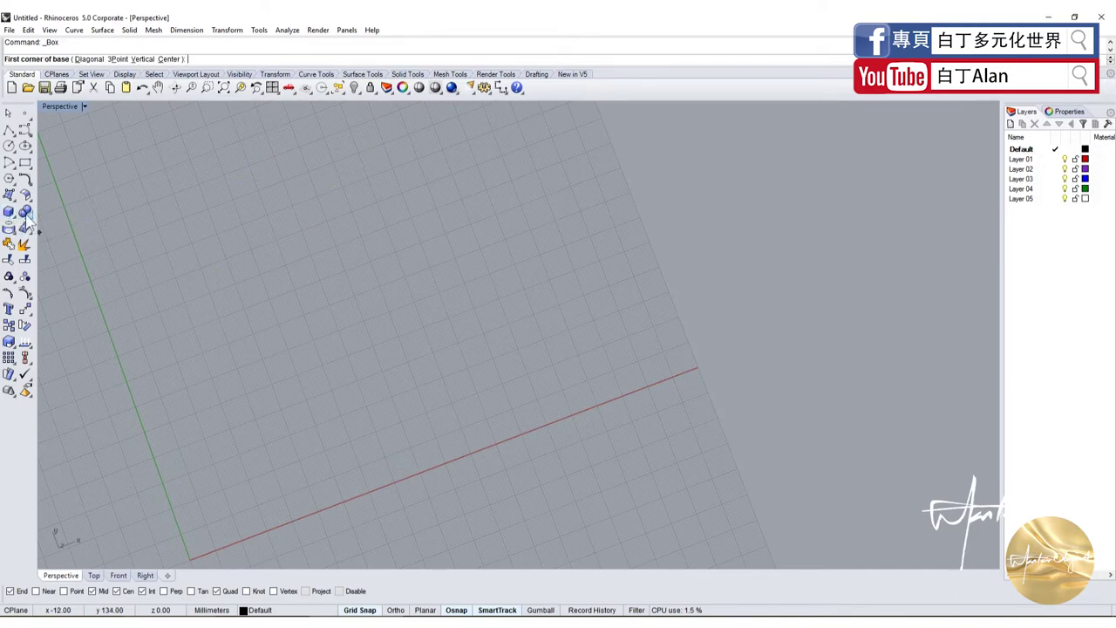
click(26, 216)
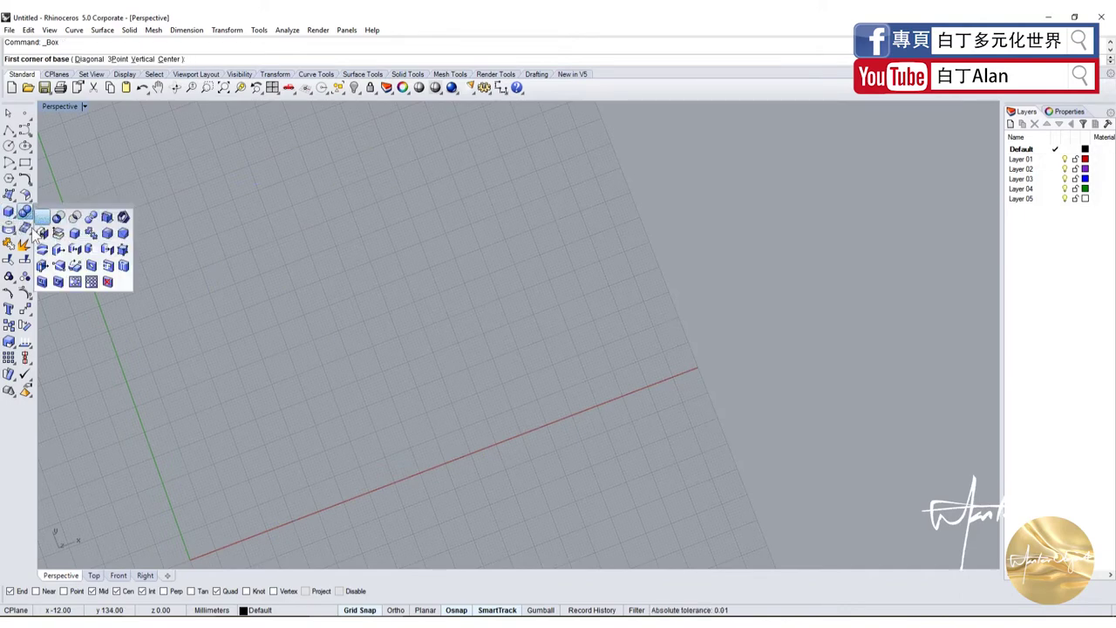
Create a sphere near the origin, orbit around it, and return to four views
click(11, 215)
click(58, 217)
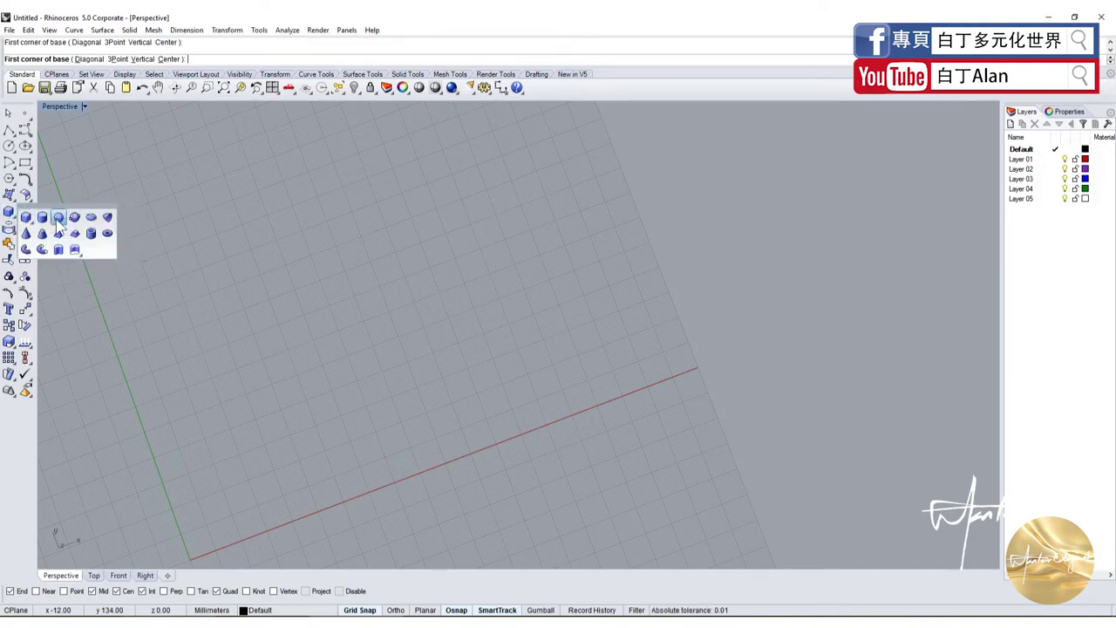
click(234, 306)
click(346, 311)
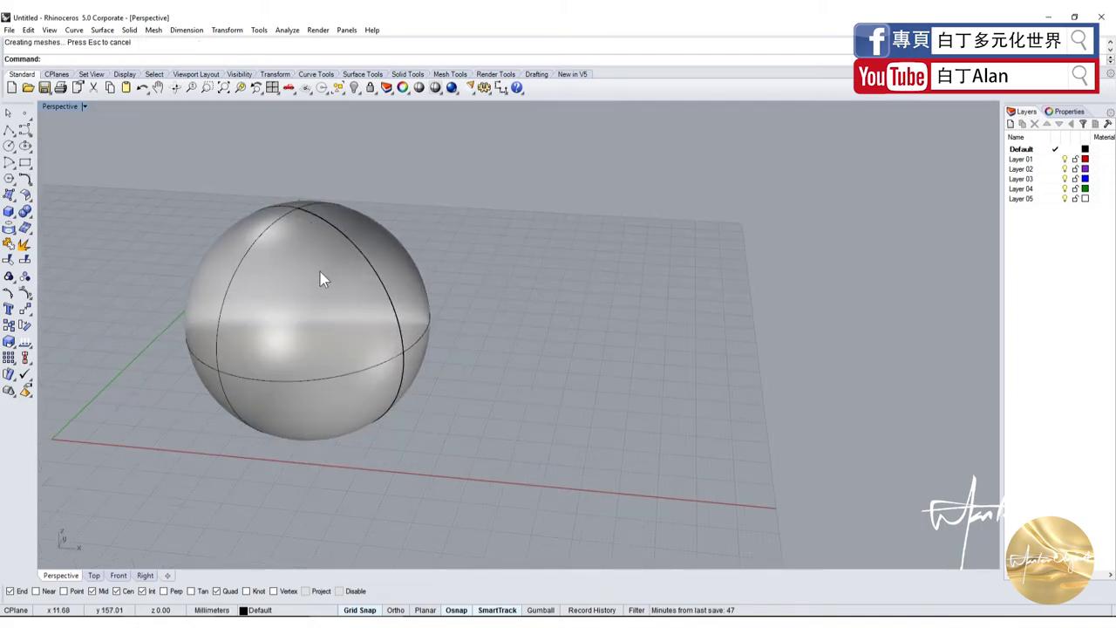
right_drag(320, 273, 443, 257)
scroll(404, 371, up, 5)
right_drag(405, 373, 420, 350)
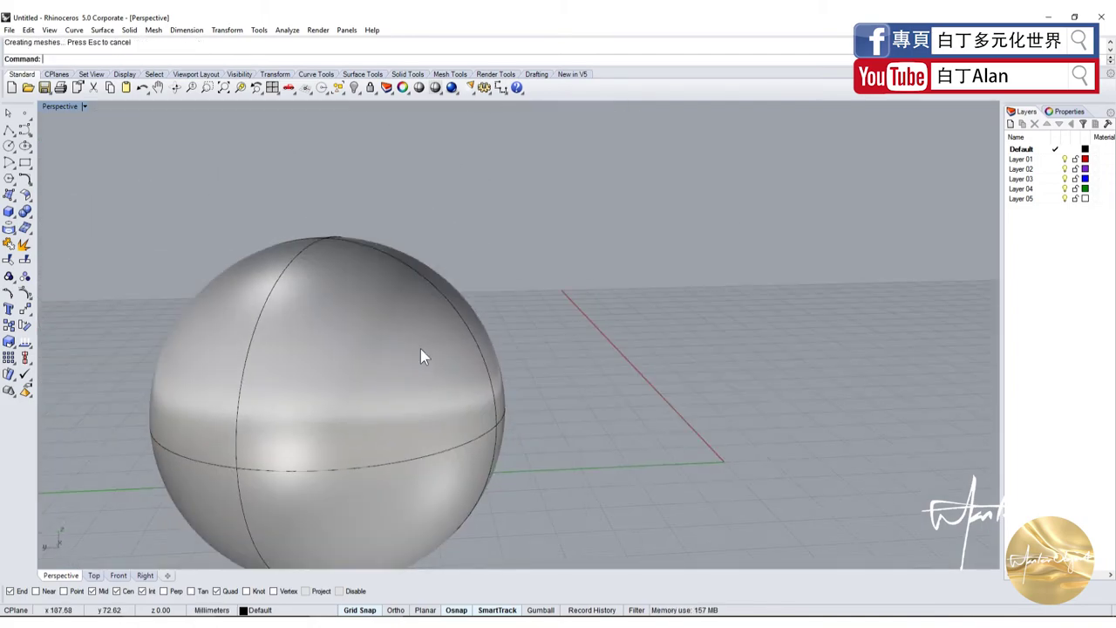
double_click(61, 106)
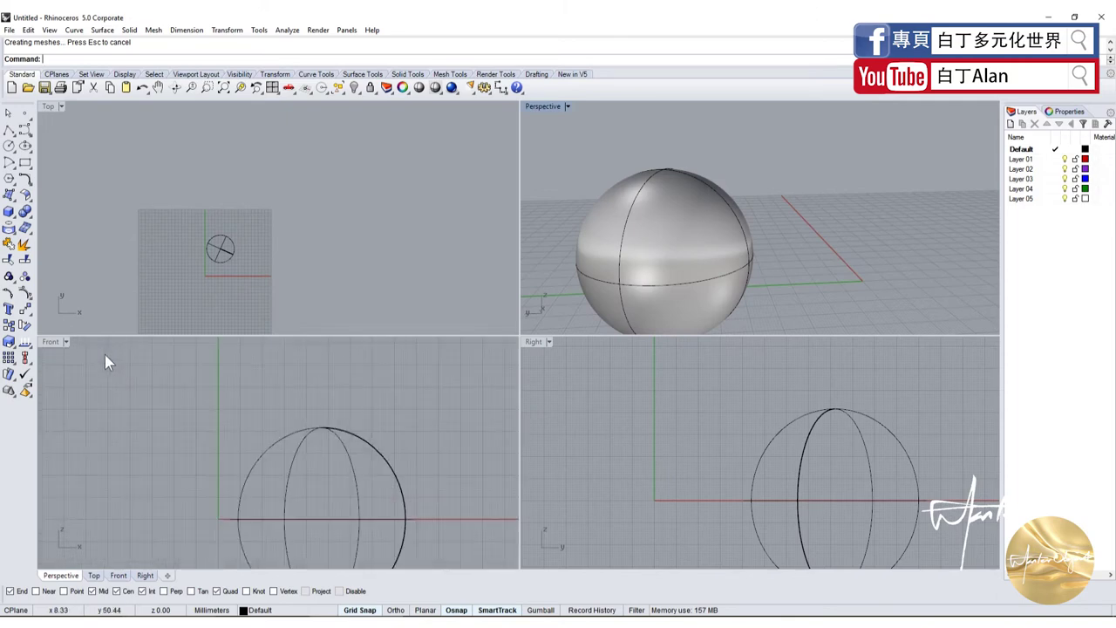
Draw a rectangle across the sphere's middle in the Front viewport
click(24, 163)
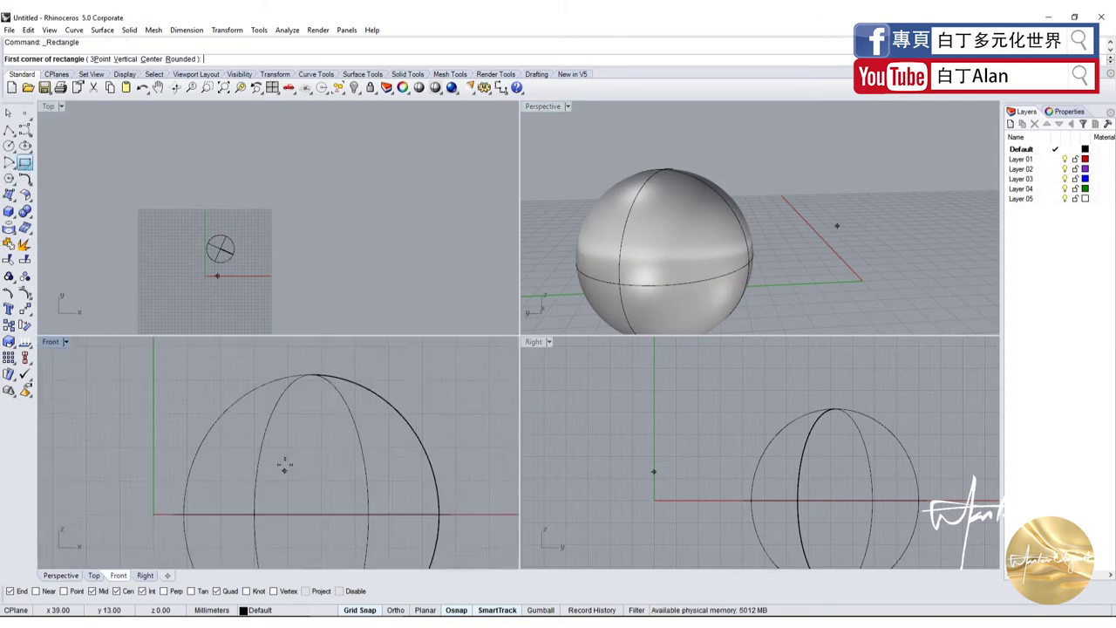
scroll(164, 419, down, 3)
scroll(164, 418, up, 5)
scroll(174, 398, down, 5)
scroll(183, 462, up, 5)
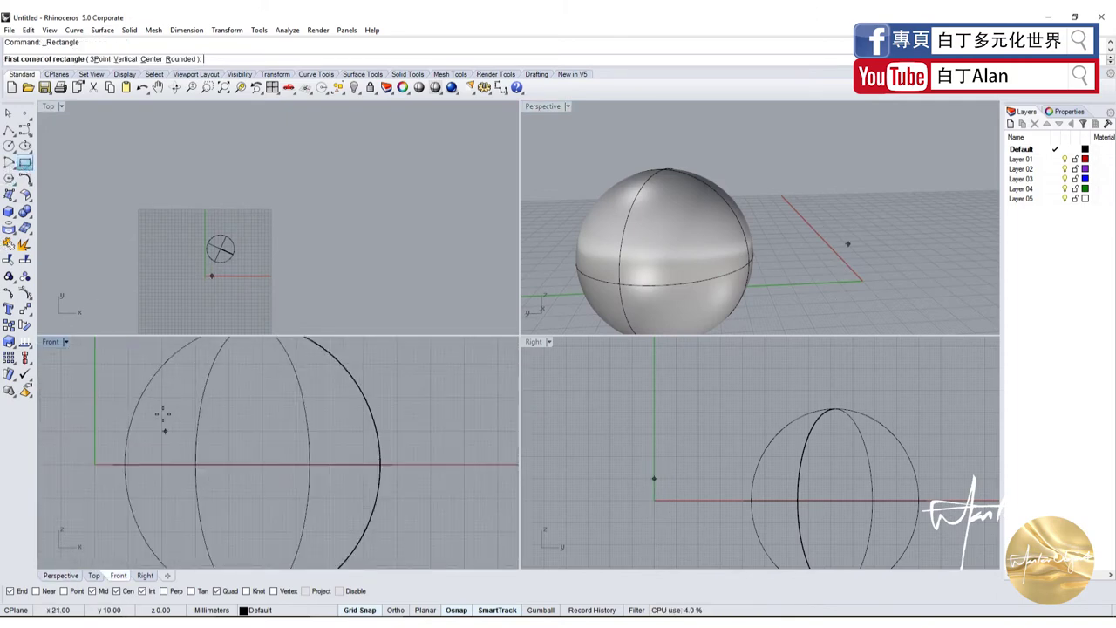
click(164, 431)
click(333, 511)
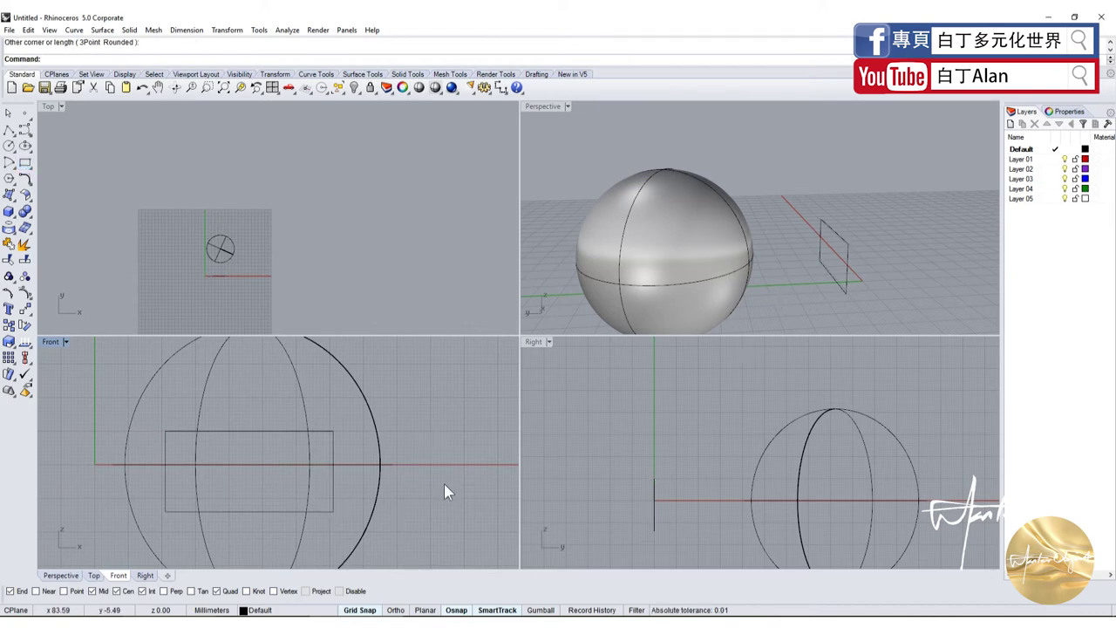
Drag the rectangle toward the sphere in Top view, undoing the second move
click(333, 480)
scroll(216, 291, up, 5)
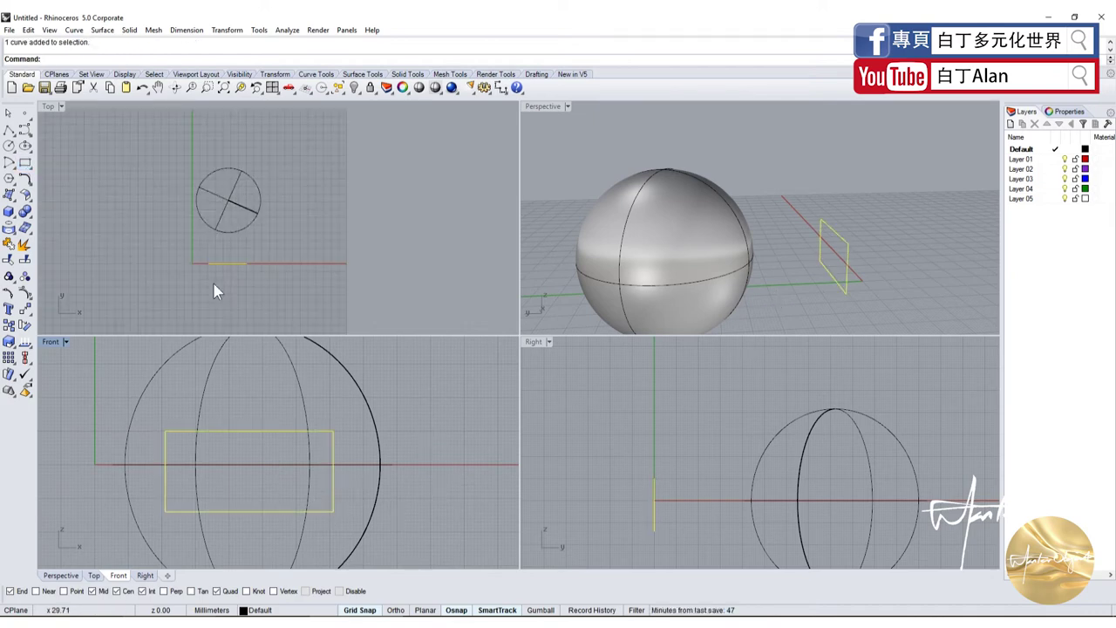
drag(229, 264, 234, 249)
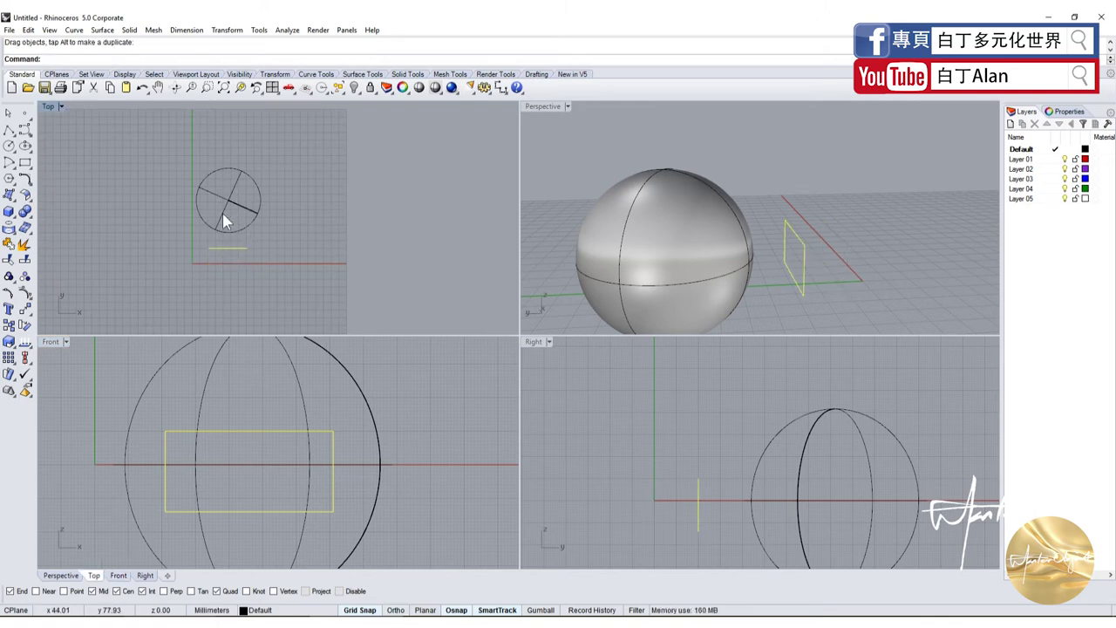
click(225, 209)
drag(229, 249, 226, 219)
key(ctrl+z)
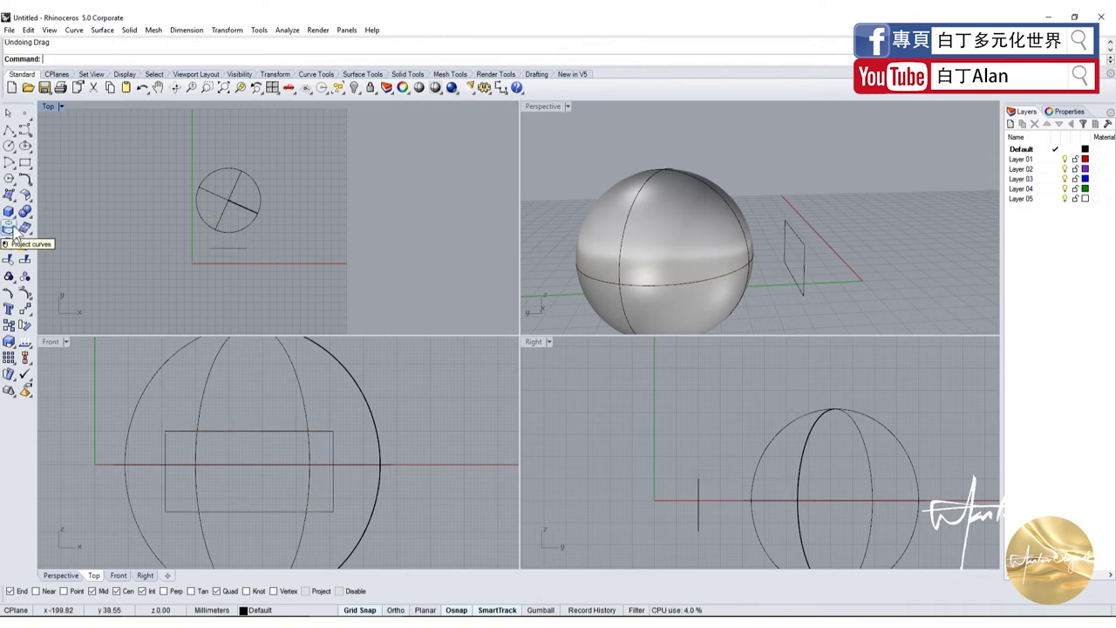
Project the rectangle onto the sphere with Curve From Object > Project
click(13, 234)
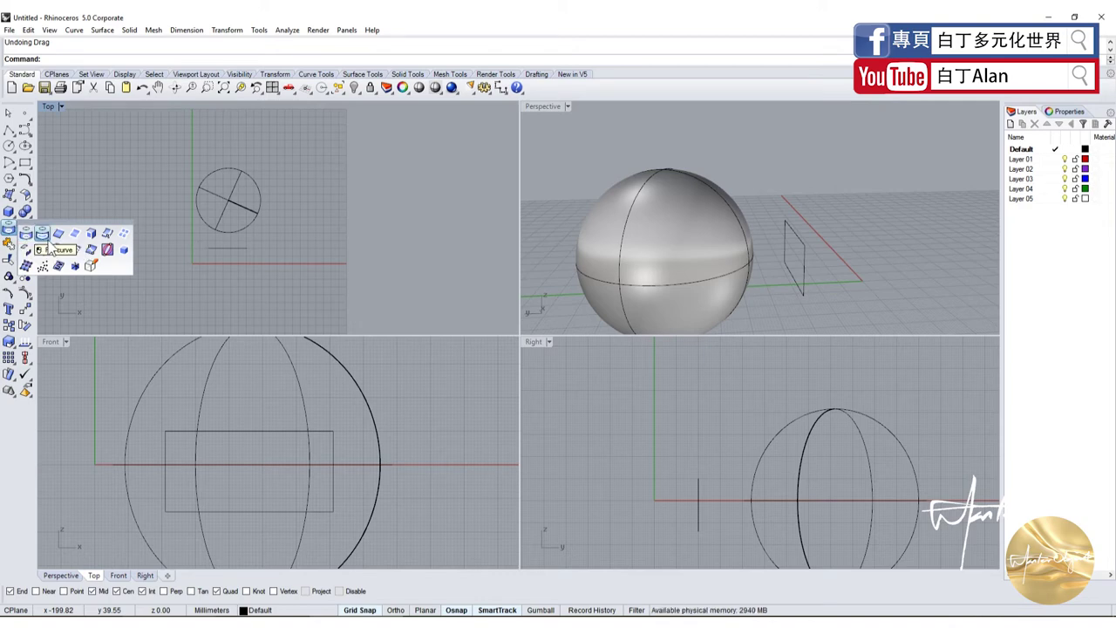
click(214, 249)
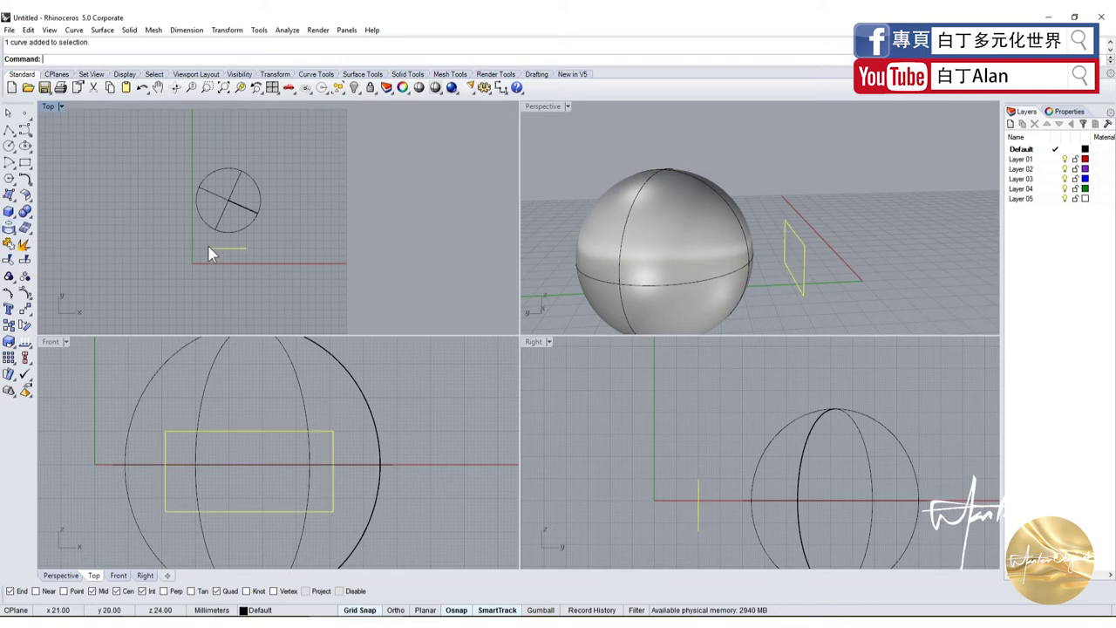
click(9, 244)
click(293, 420)
right_click(301, 403)
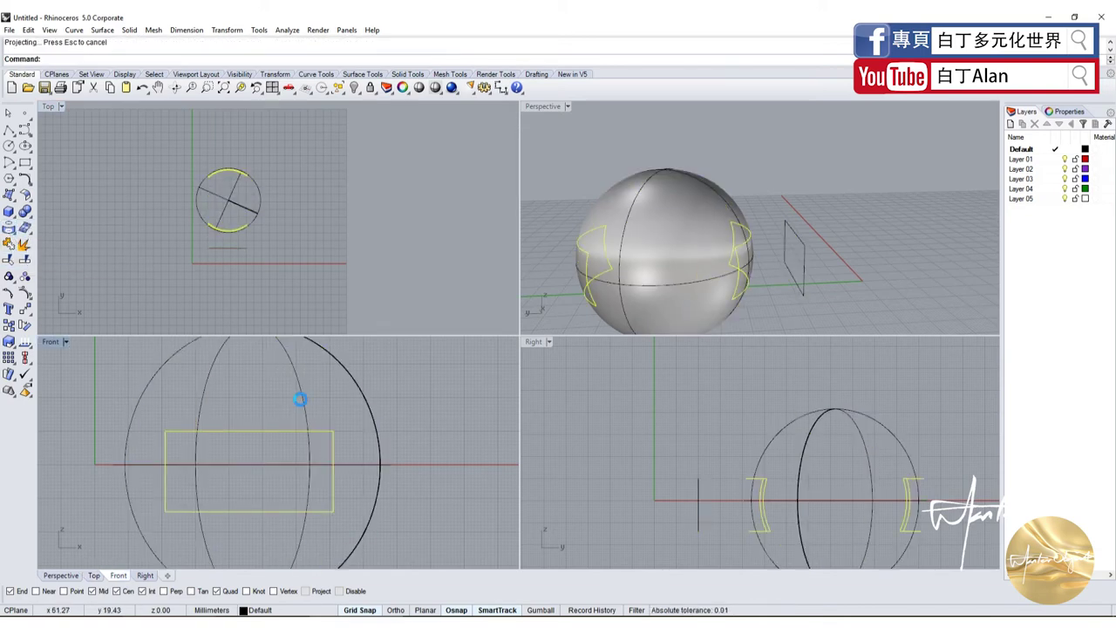
Delete the projected curve on the back of the sphere
scroll(323, 261, up, 2)
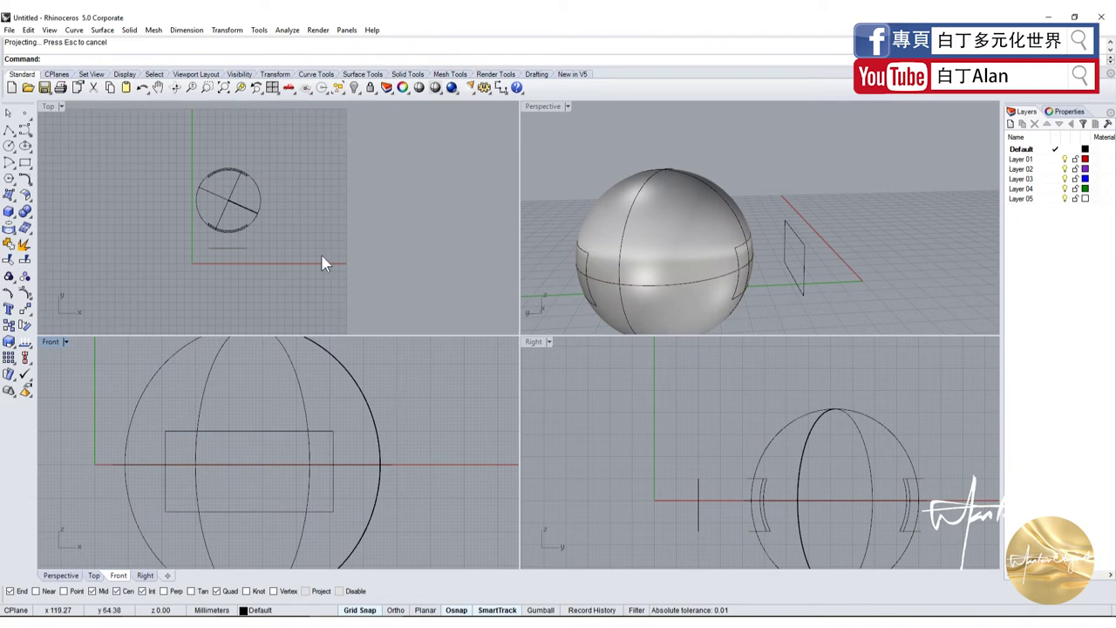
click(236, 175)
key(Escape)
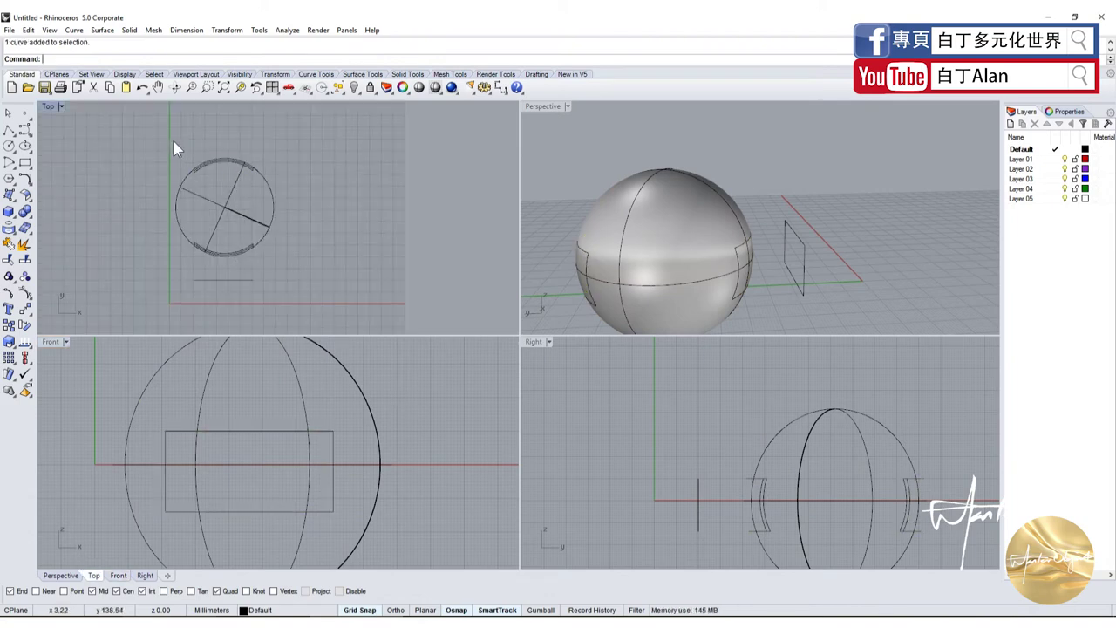
drag(173, 142, 267, 200)
key(Delete)
Select the flat rectangle in the front view and delete it
mouse_move(611, 236)
right_down()
mouse_move(694, 229)
mouse_move(535, 270)
right_up()
scroll(607, 204, up, 3)
scroll(344, 408, down, 2)
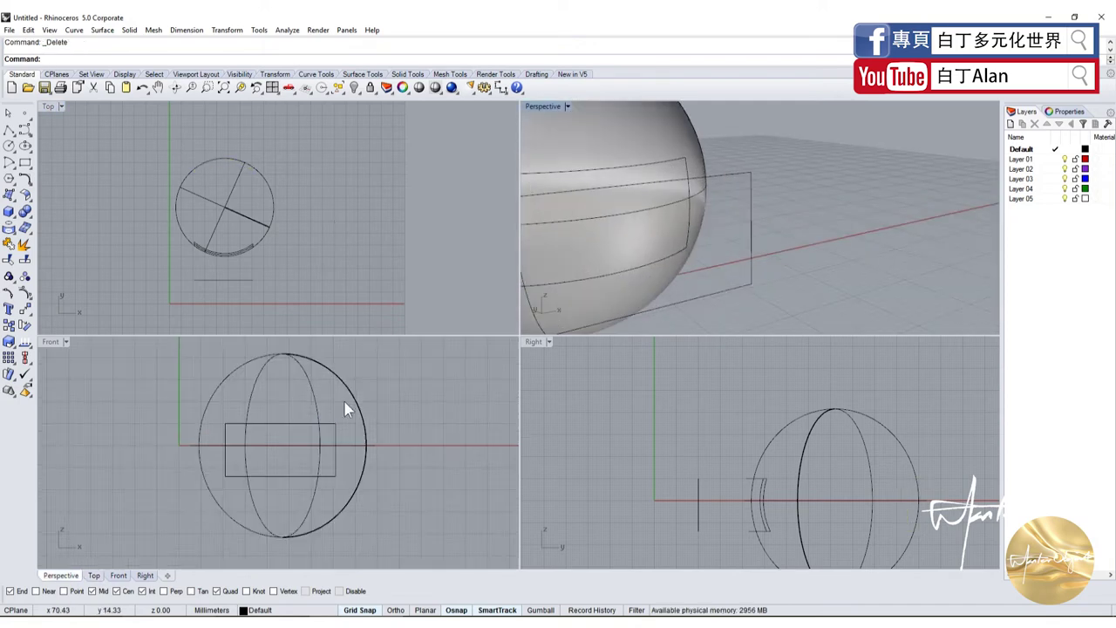
click(278, 433)
key(Escape)
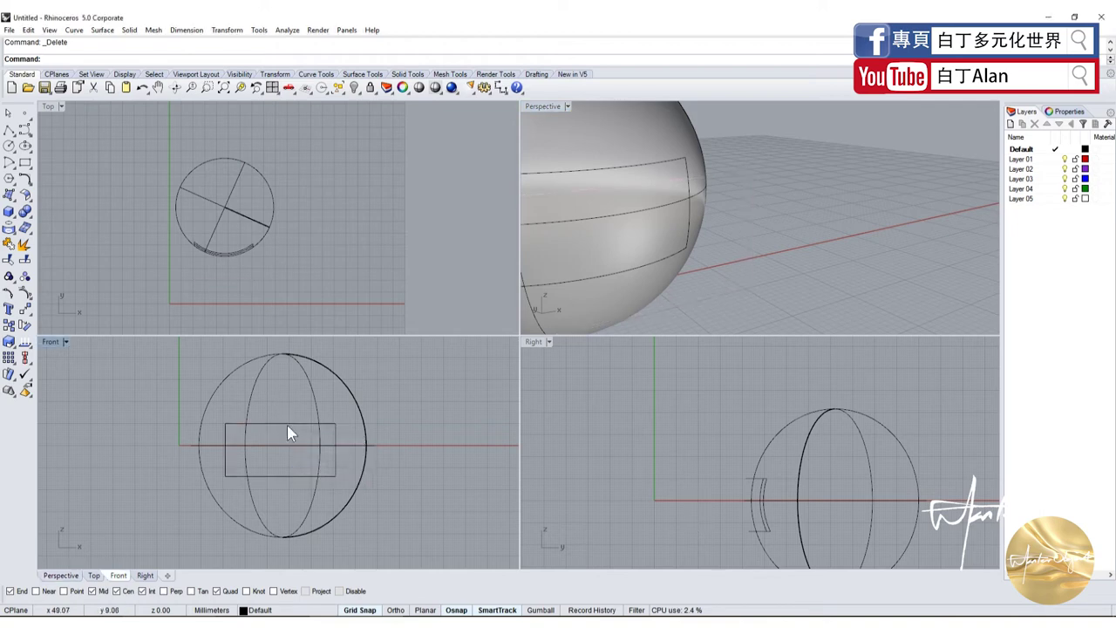
click(287, 425)
key(Delete)
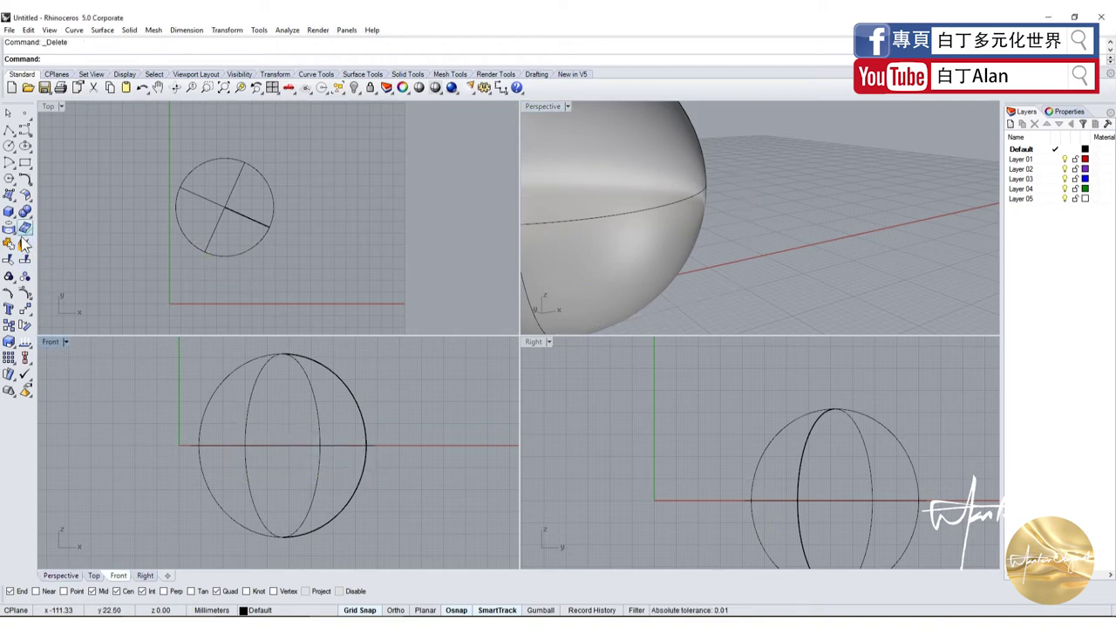
Restore the deleted rectangle and delete the projected curves on the sphere
click(24, 246)
click(53, 248)
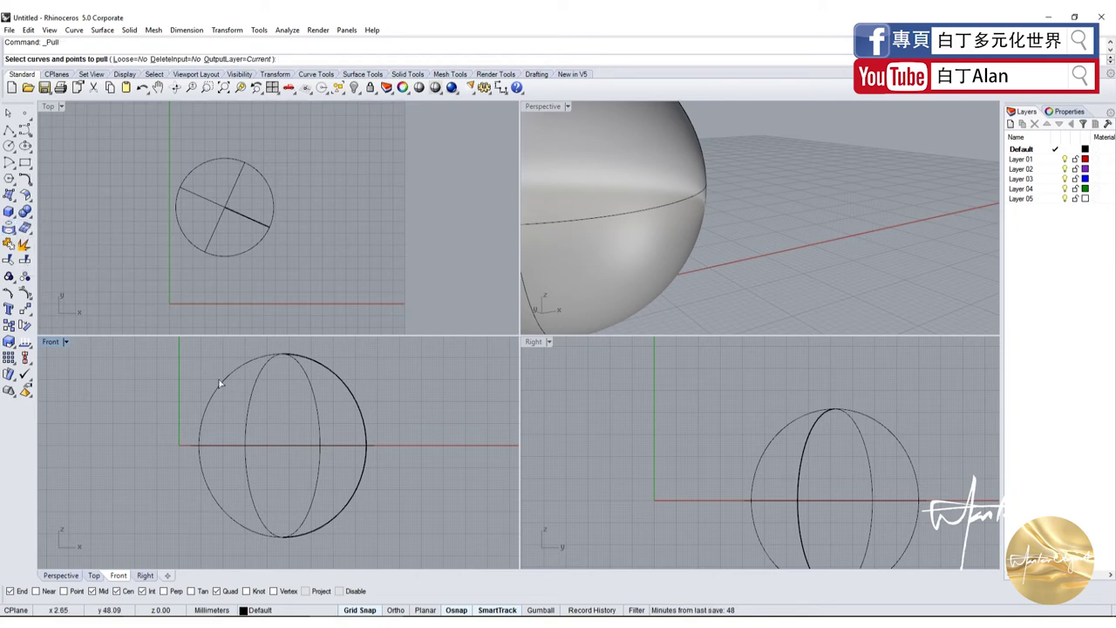
key(Escape)
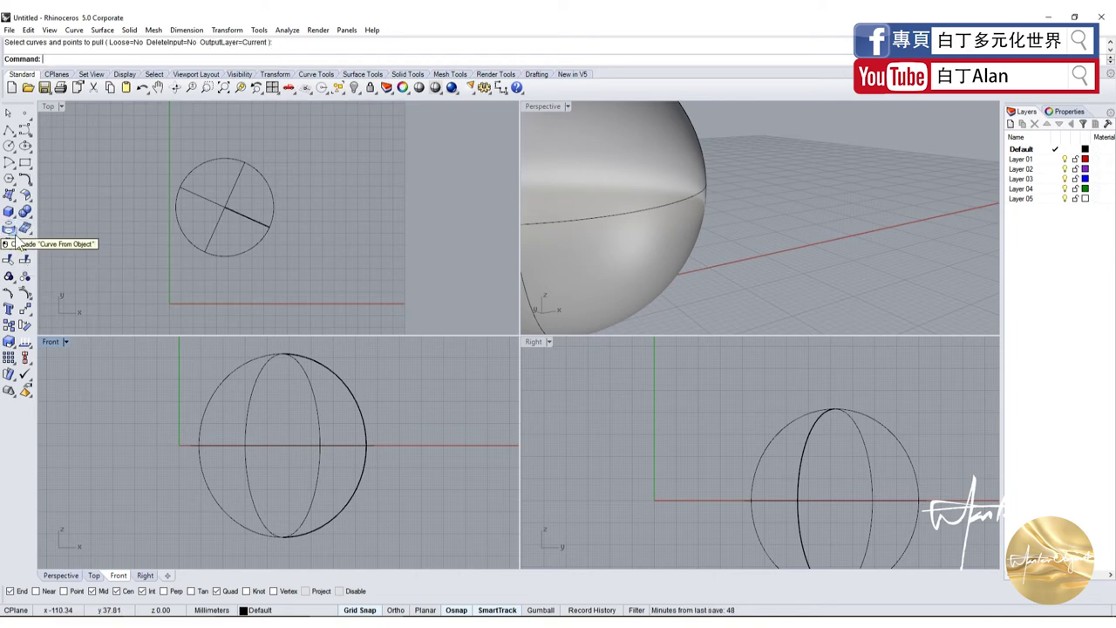
key(ctrl+z)
click(152, 231)
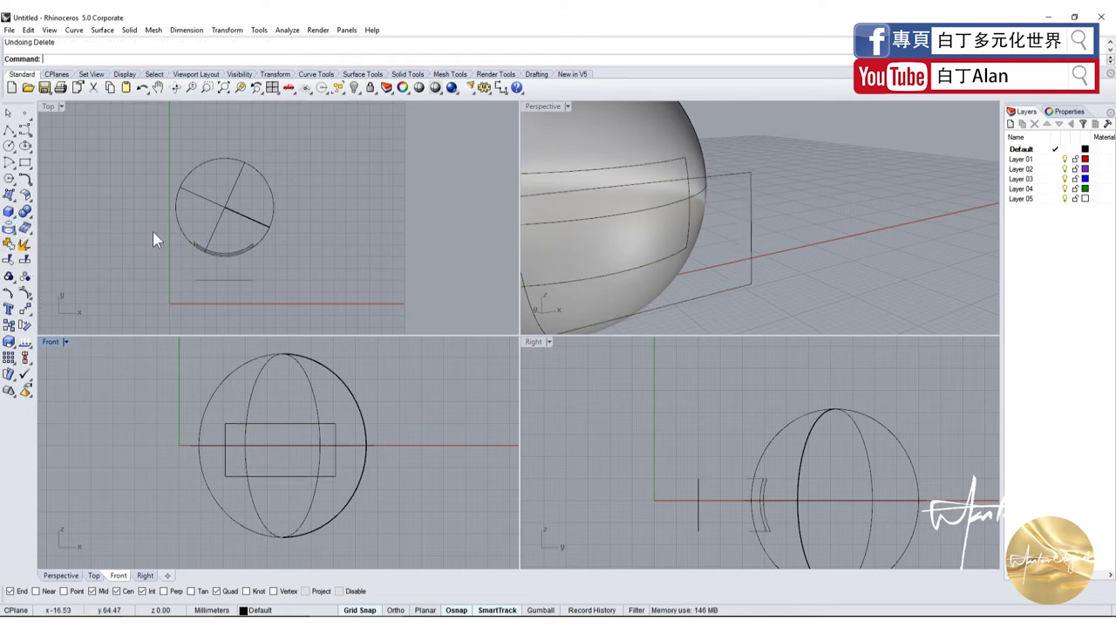
drag(152, 232, 293, 261)
key(Delete)
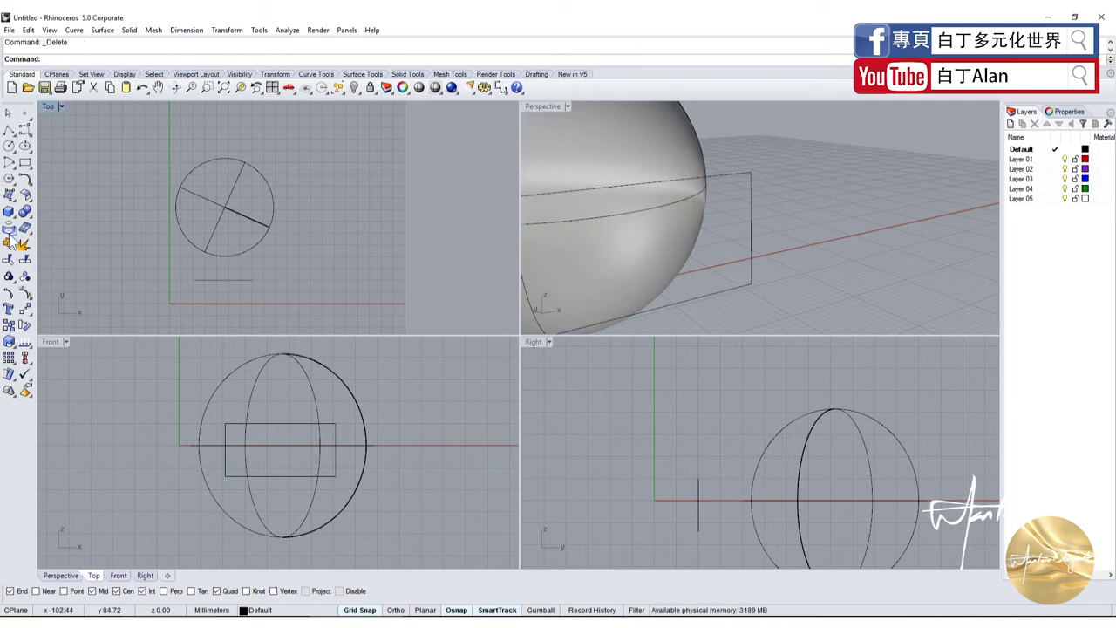
Pull the rectangle onto the sphere's surface
click(9, 228)
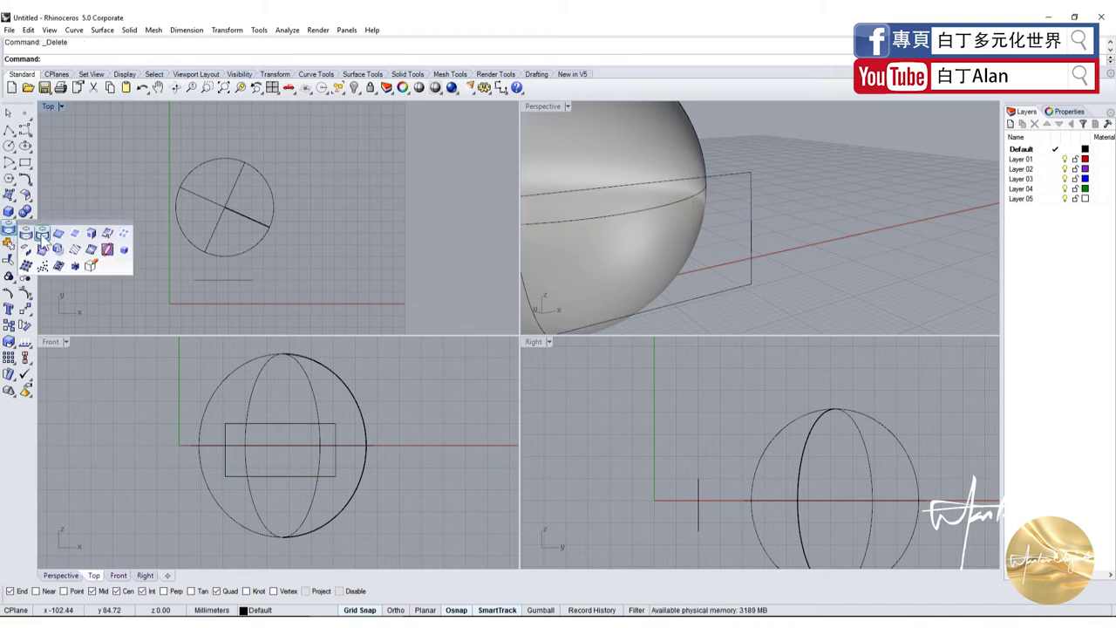
click(42, 235)
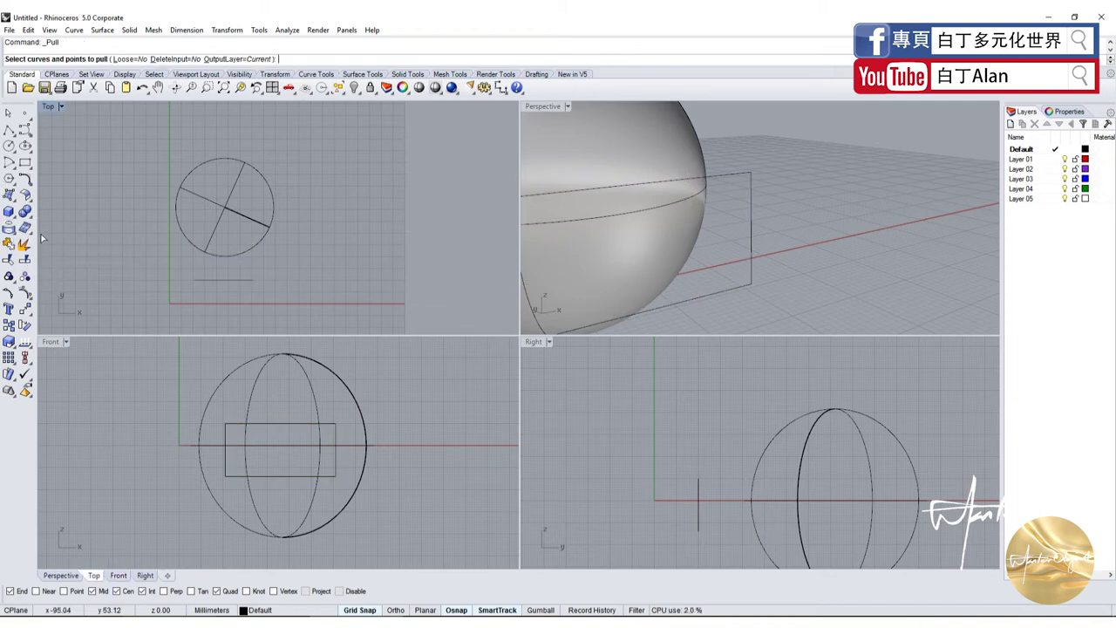
click(232, 423)
key(Return)
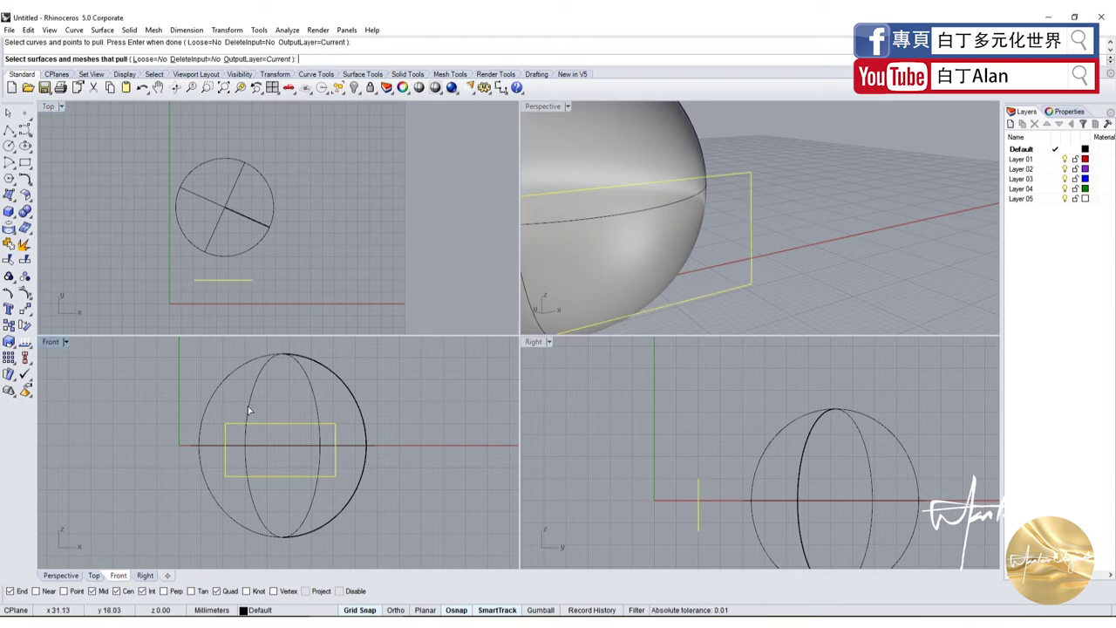
click(249, 409)
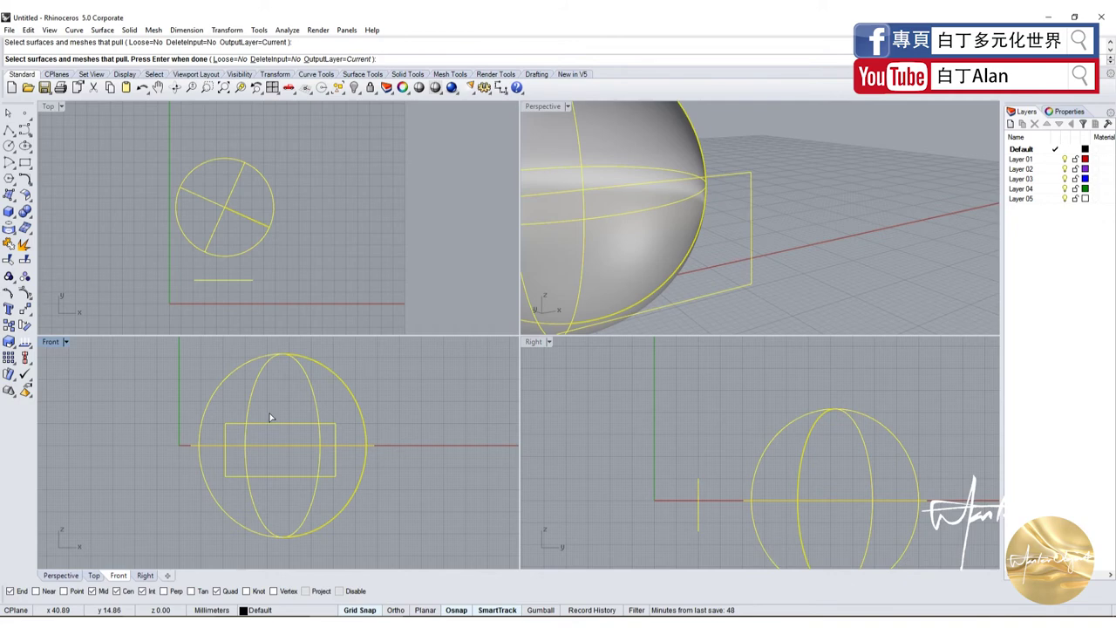
key(Return)
Select the pulled rectangle curve on the sphere and delete it
scroll(267, 453, up, 3)
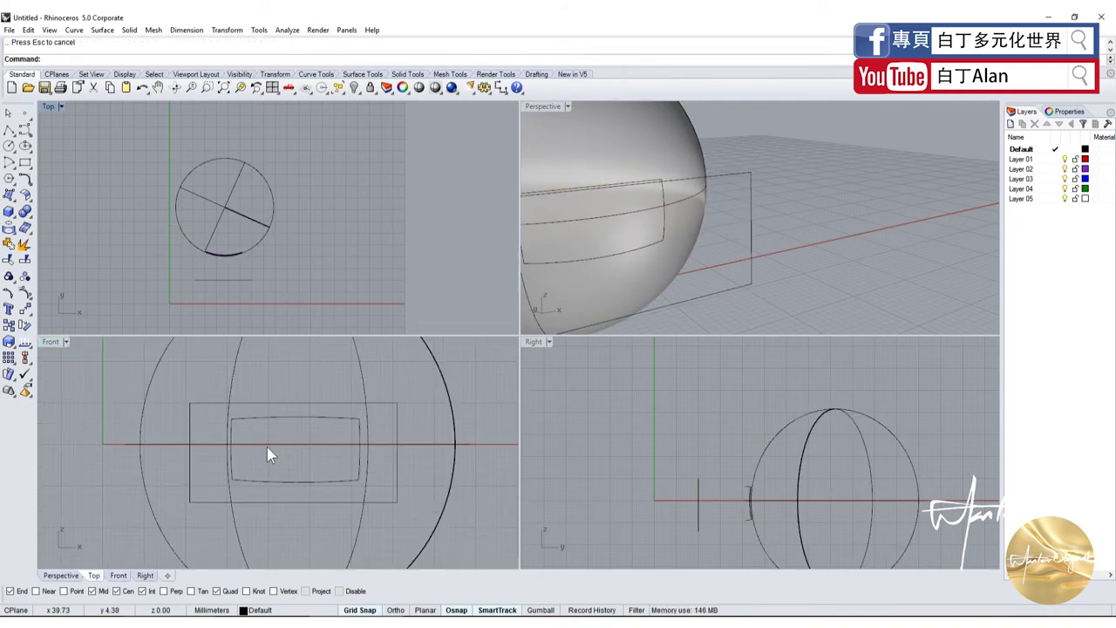
click(267, 453)
click(248, 269)
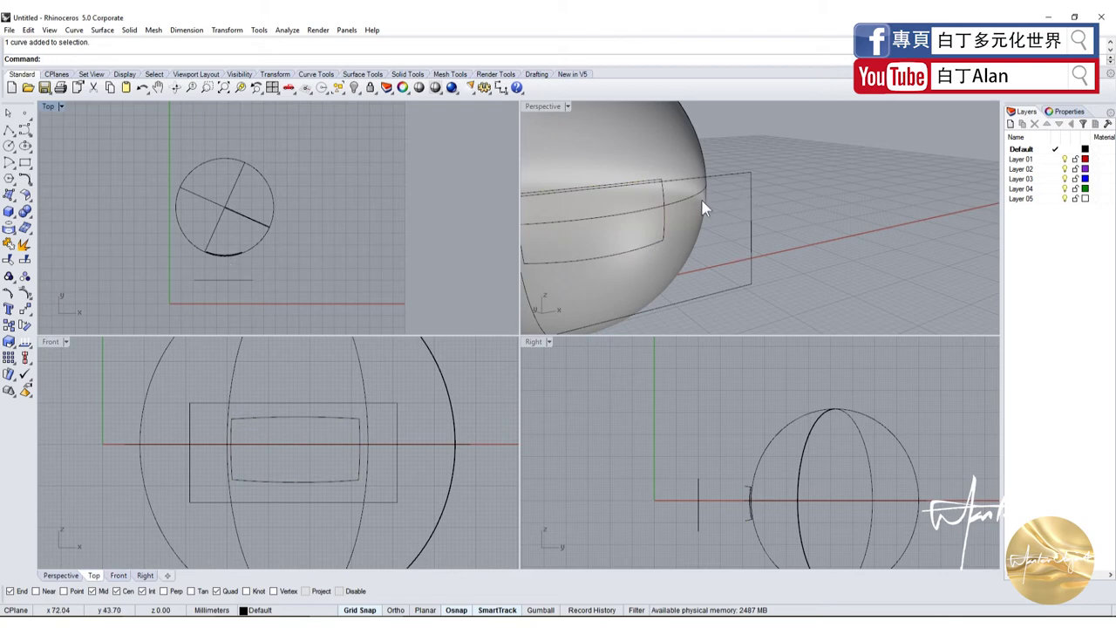
click(667, 195)
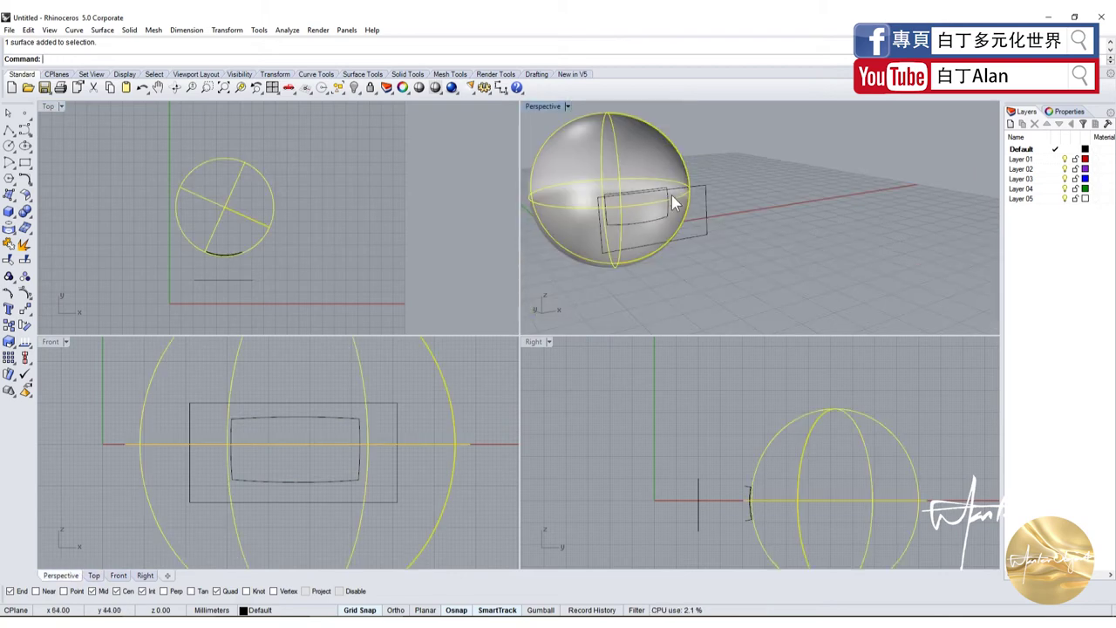
right_drag(672, 195, 632, 225)
scroll(628, 216, down, 3)
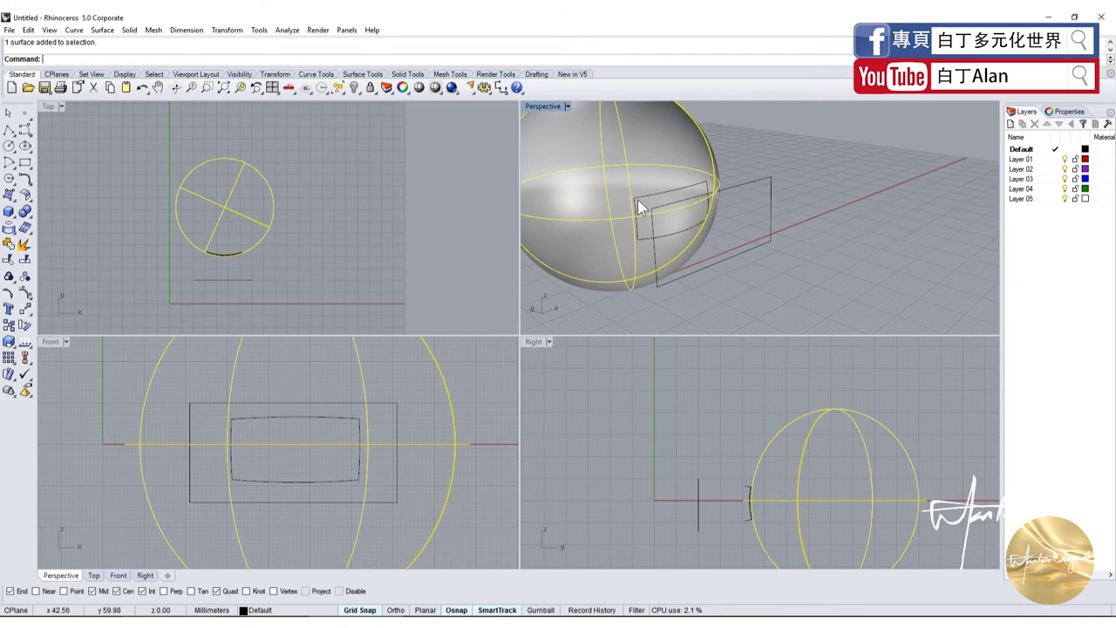
click(637, 198)
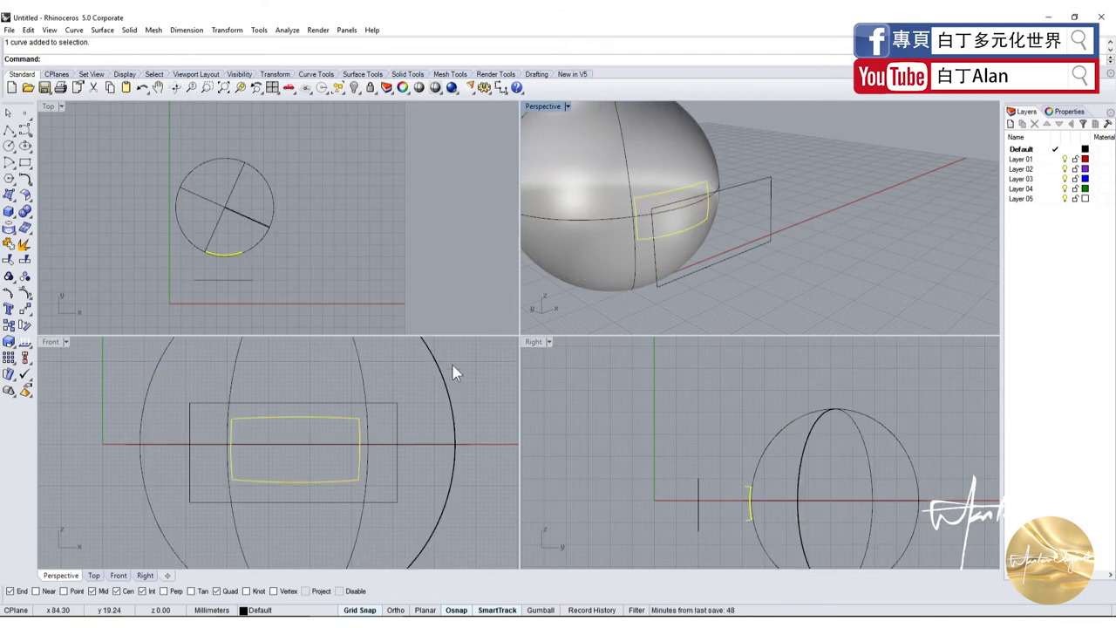
key(Delete)
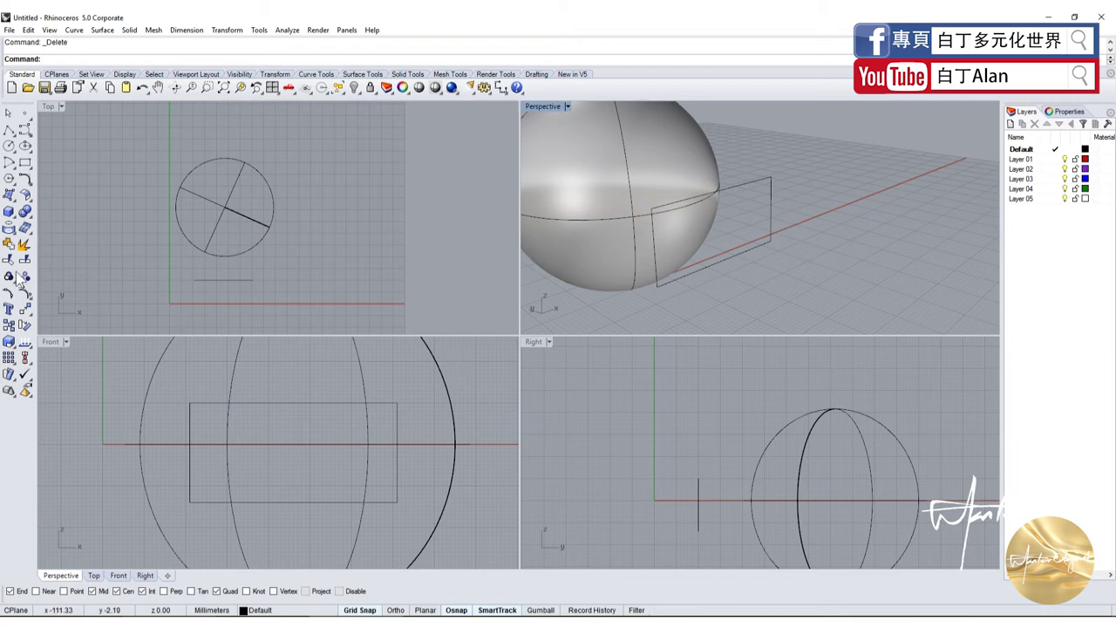
Project the rectangle onto the sphere and delete the far-side curves
click(8, 244)
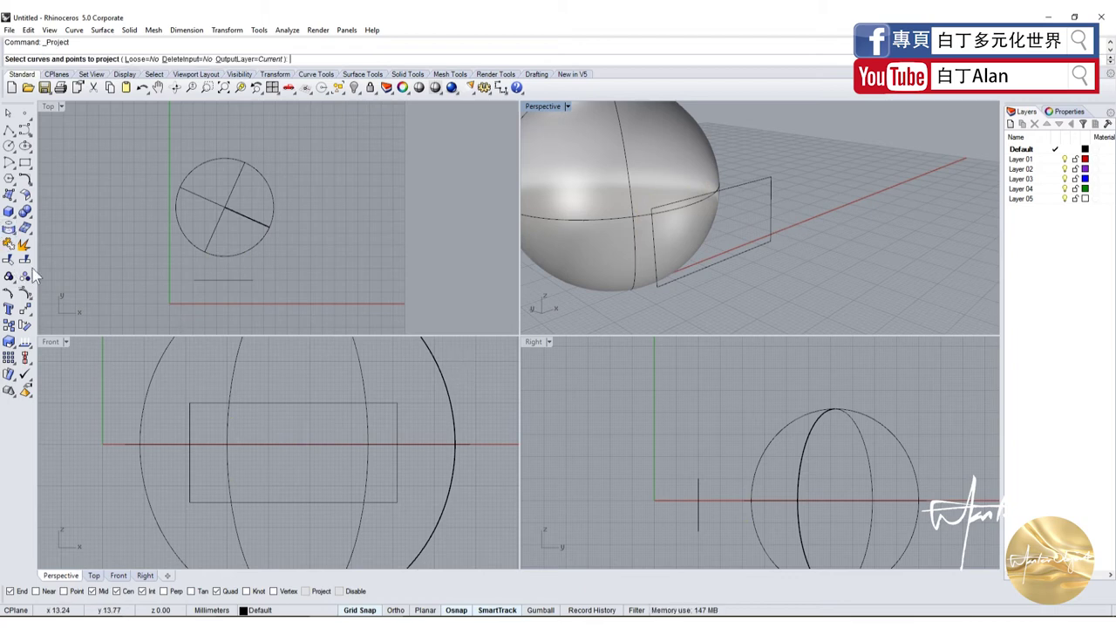
click(202, 406)
key(Return)
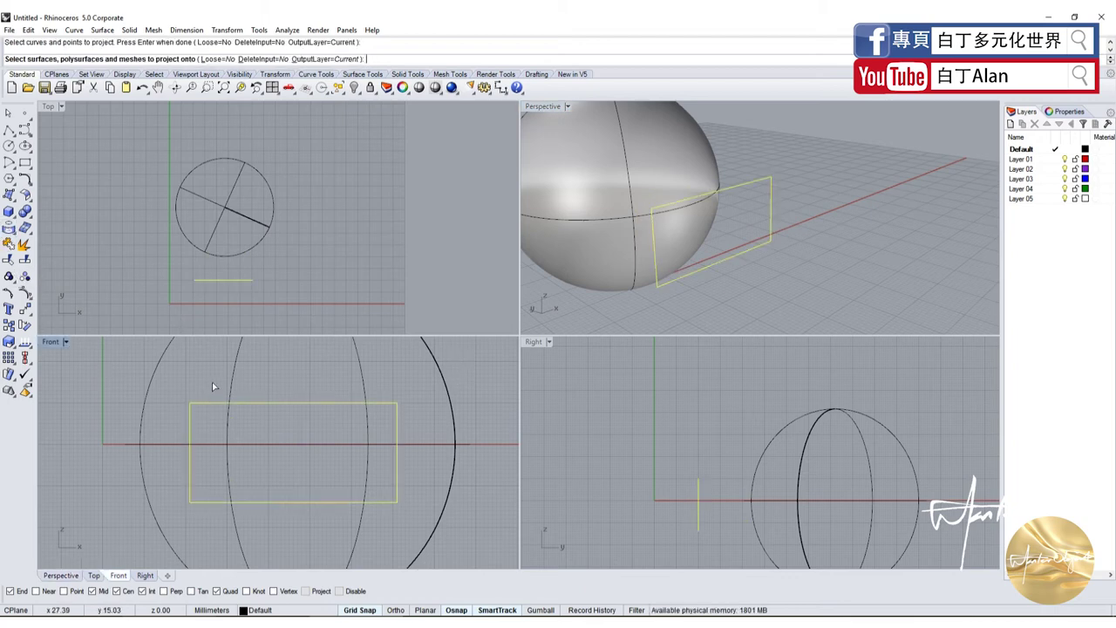
click(233, 385)
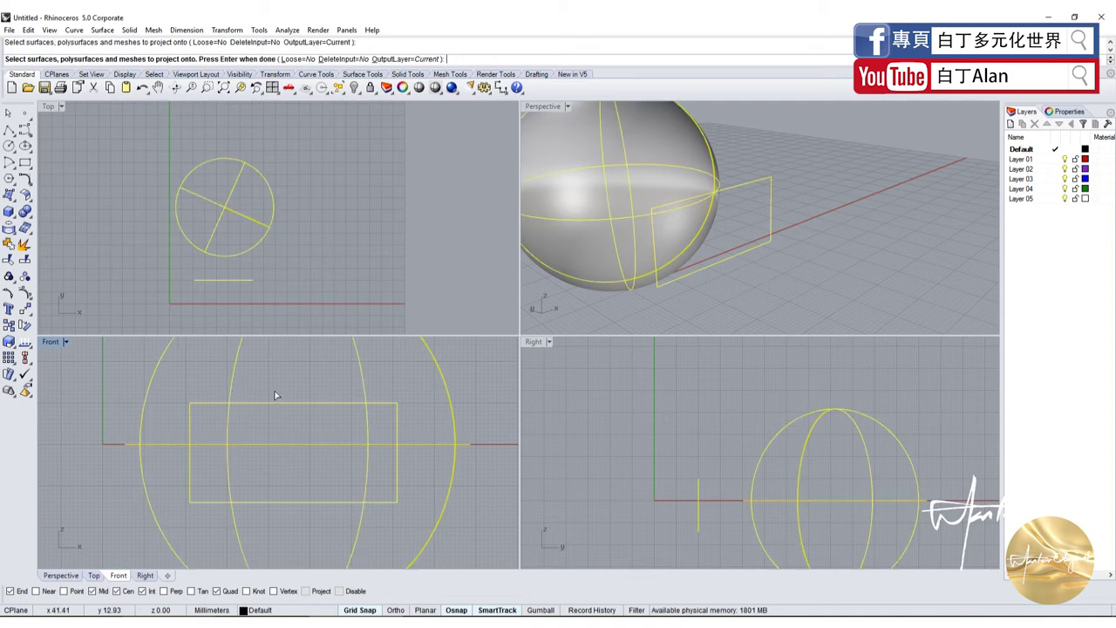
key(Return)
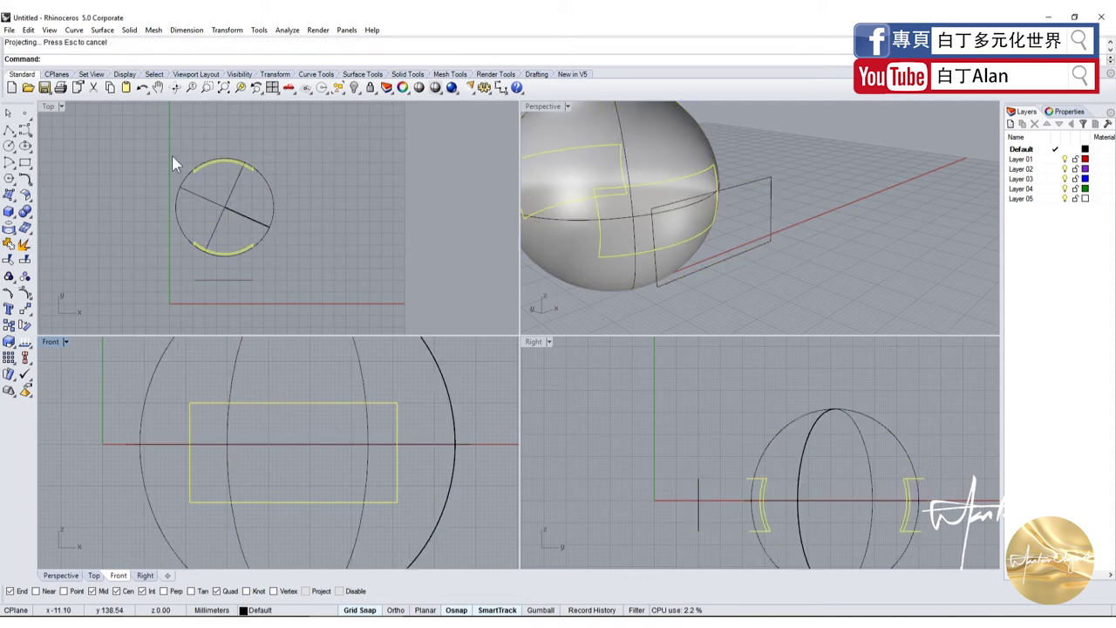
key(Delete)
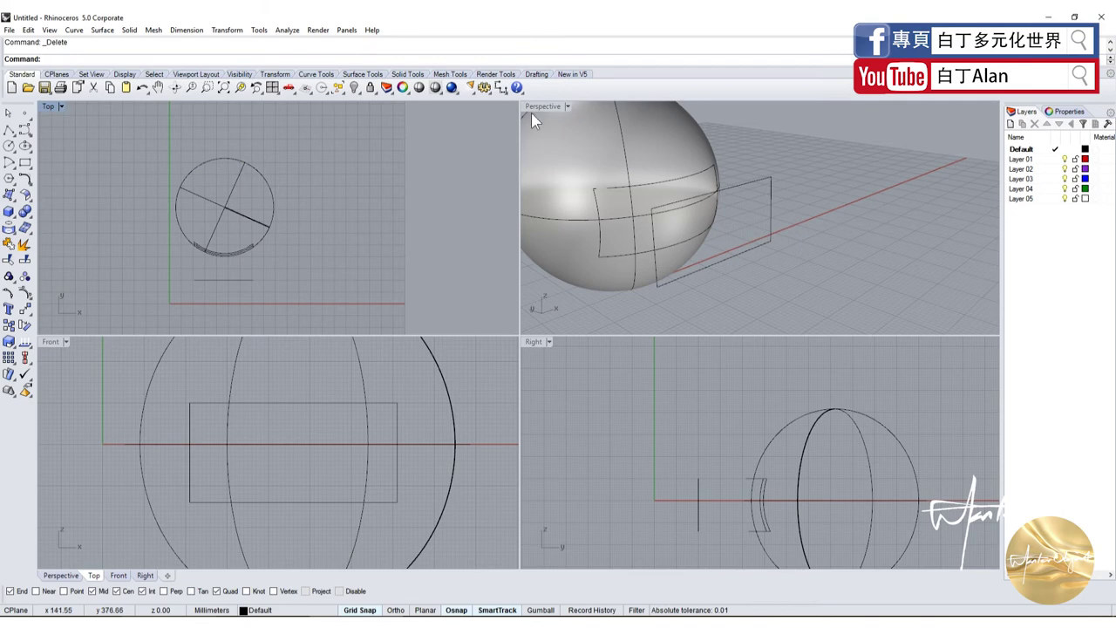
Maximize the Perspective view, orbit around, and select the sphere
double_click(533, 110)
scroll(596, 283, down, 5)
scroll(484, 256, up, 5)
right_drag(484, 256, 499, 292)
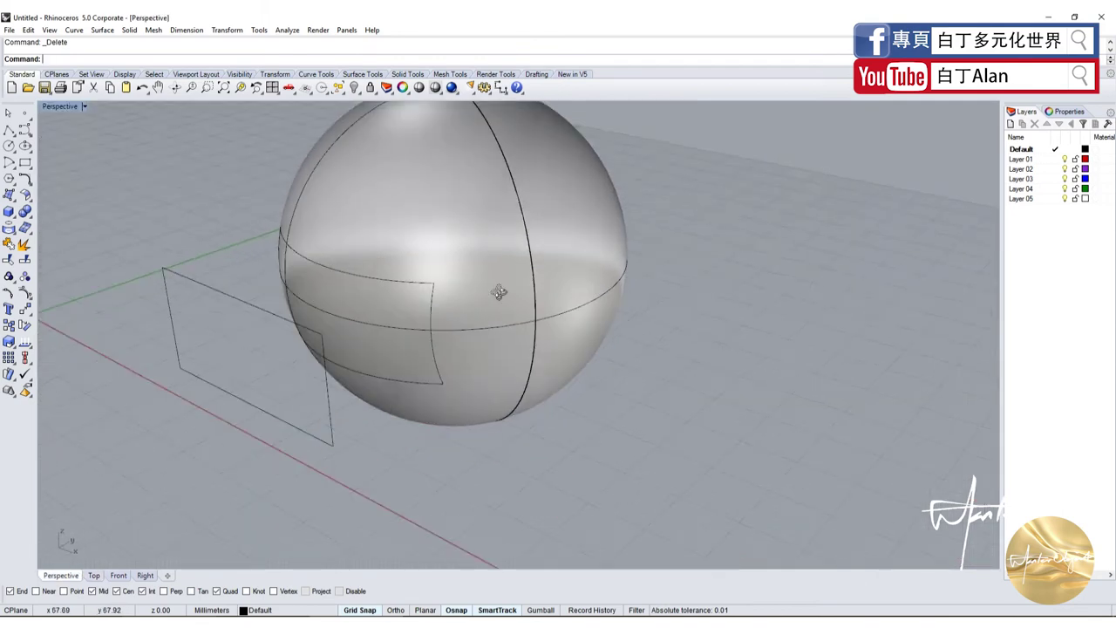
click(404, 229)
key(Escape)
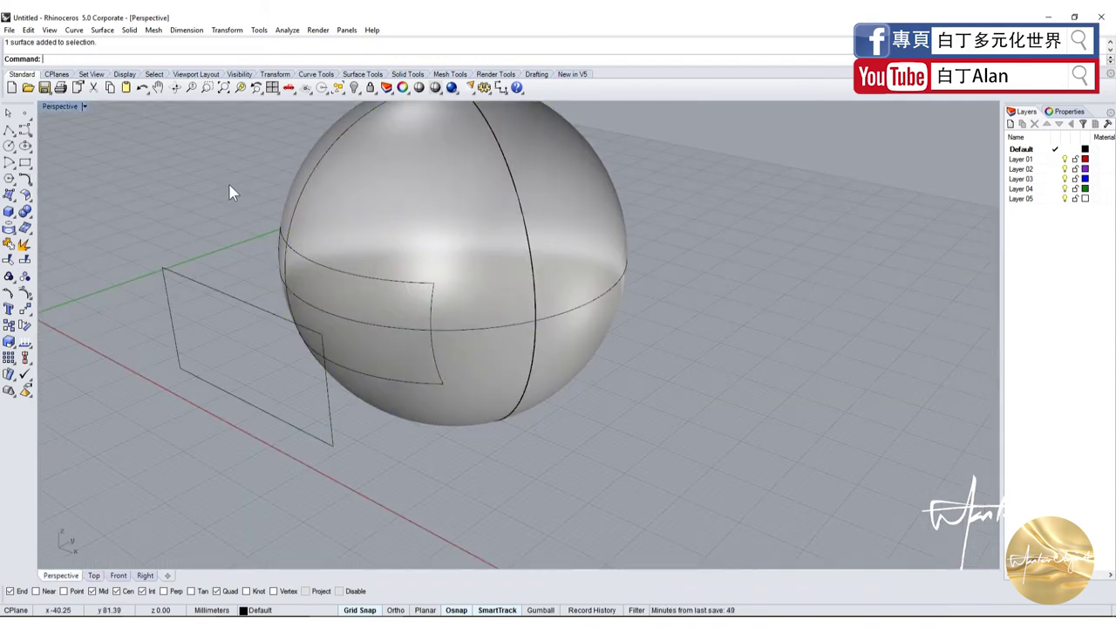
click(336, 228)
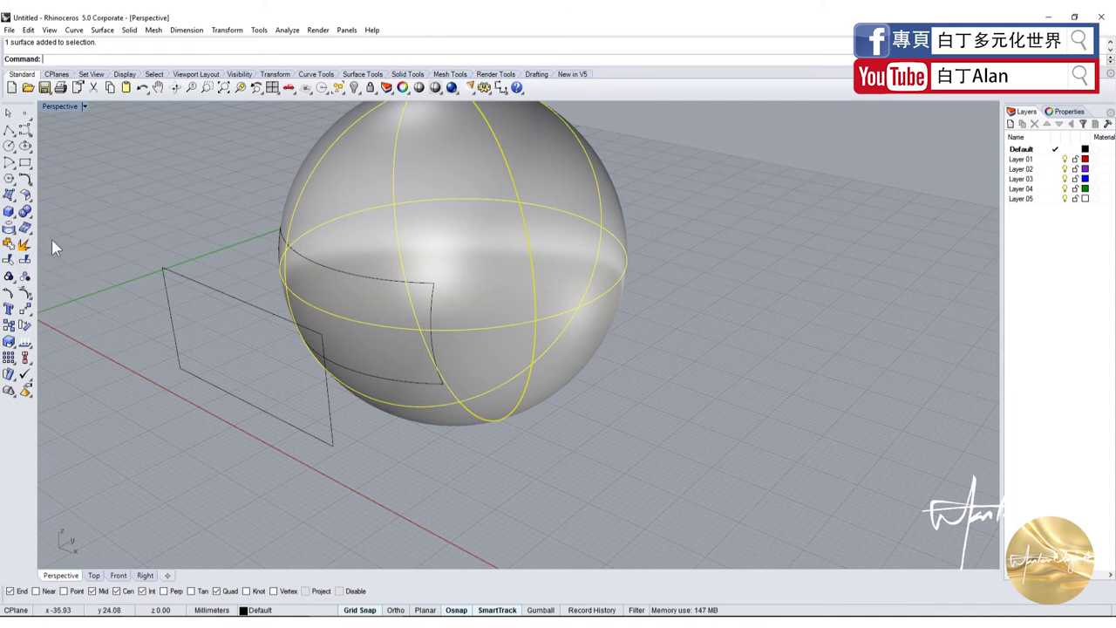
Split the sphere using the projected rectangle as the cutter
click(27, 260)
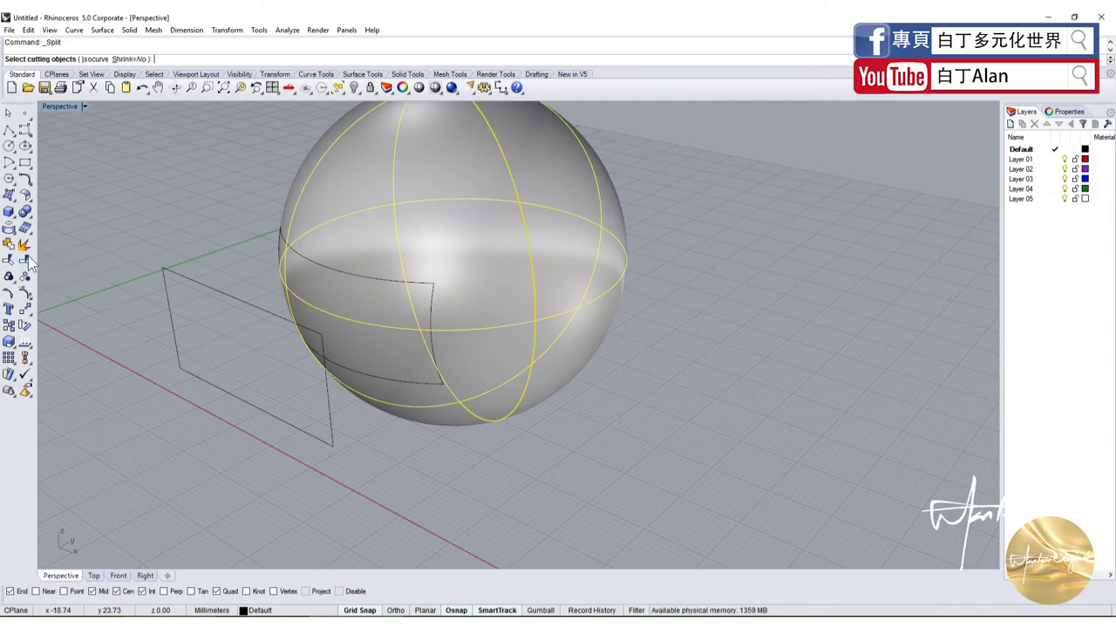
click(300, 254)
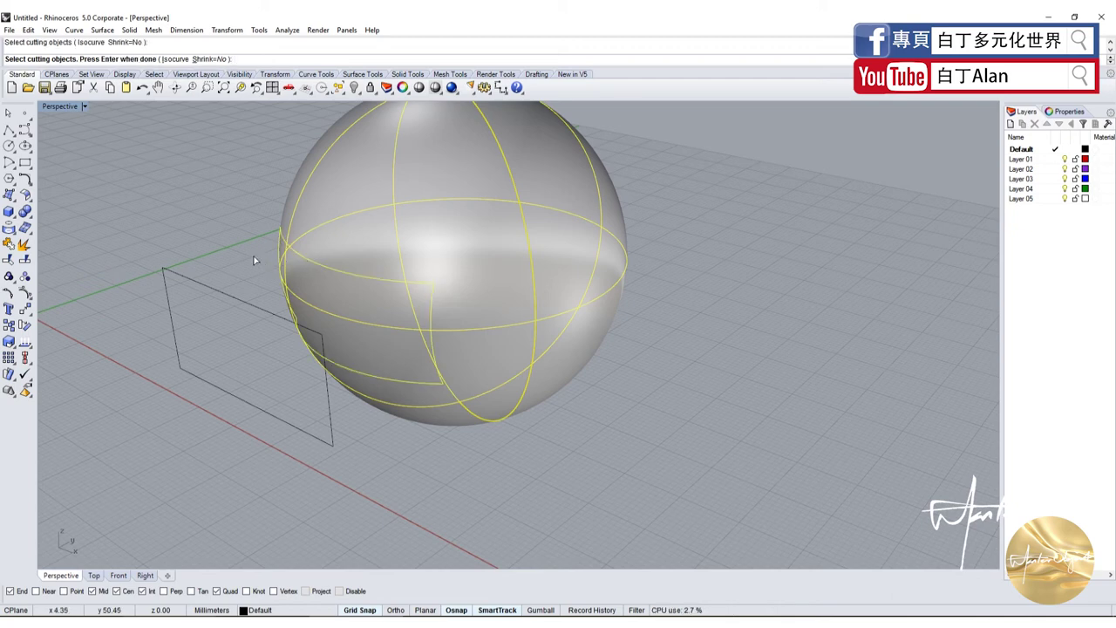
key(Return)
Drag the cut-out panel slightly outward from the sphere in the Right viewport
click(340, 279)
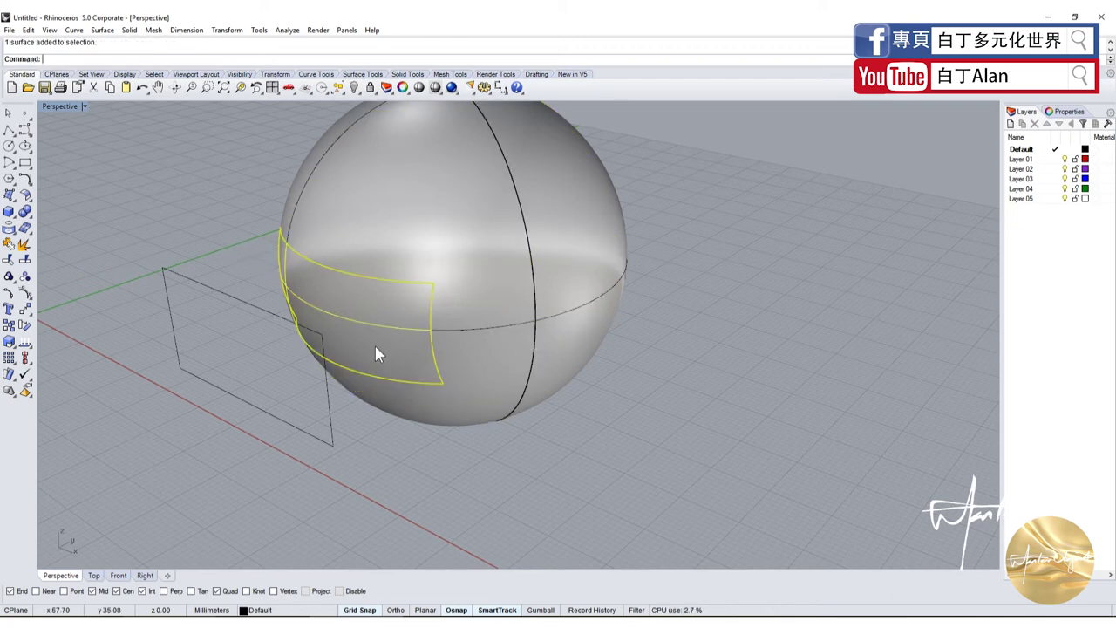
double_click(69, 105)
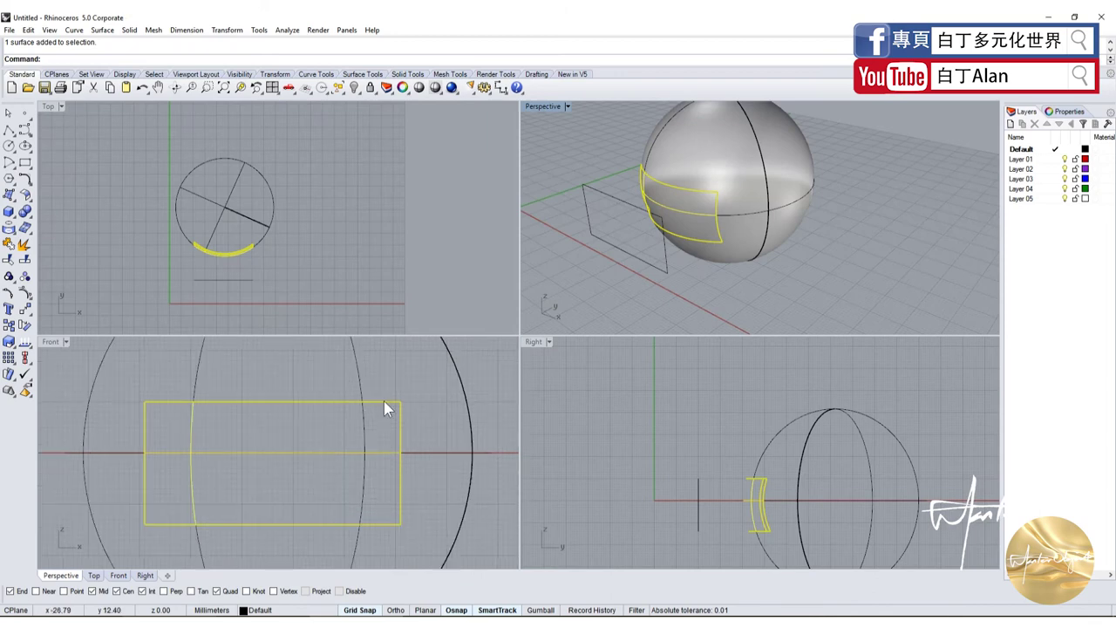
drag(760, 502, 786, 472)
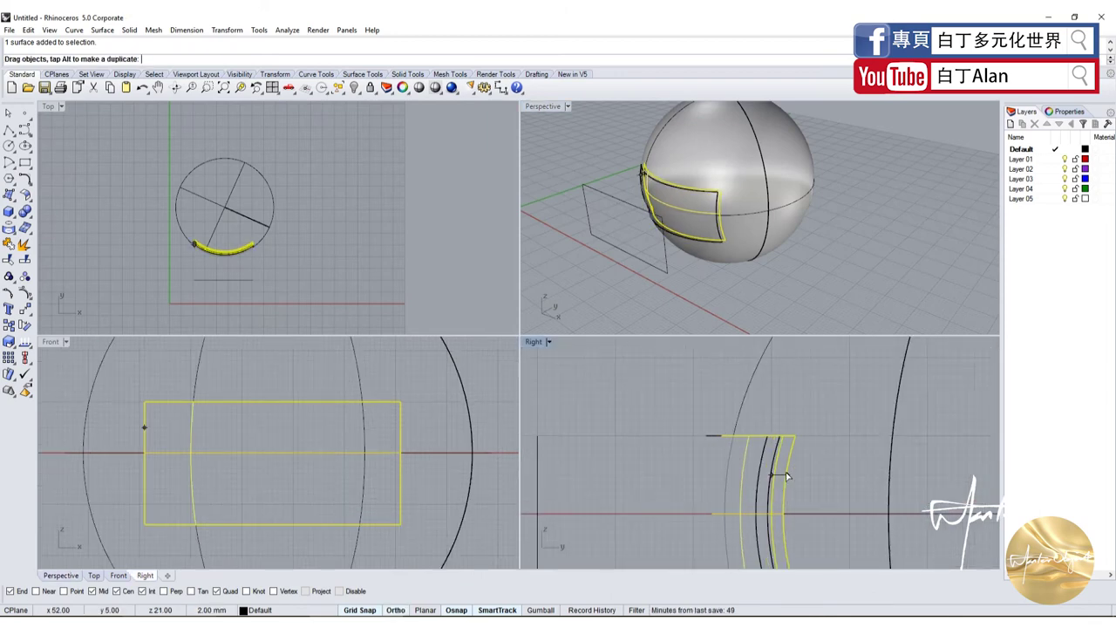
click(705, 356)
Maximize the Perspective view and orbit around the sphere and raised panel
scroll(767, 227, up, 3)
mouse_move(768, 227)
right_down()
mouse_move(820, 174)
mouse_move(794, 166)
right_up()
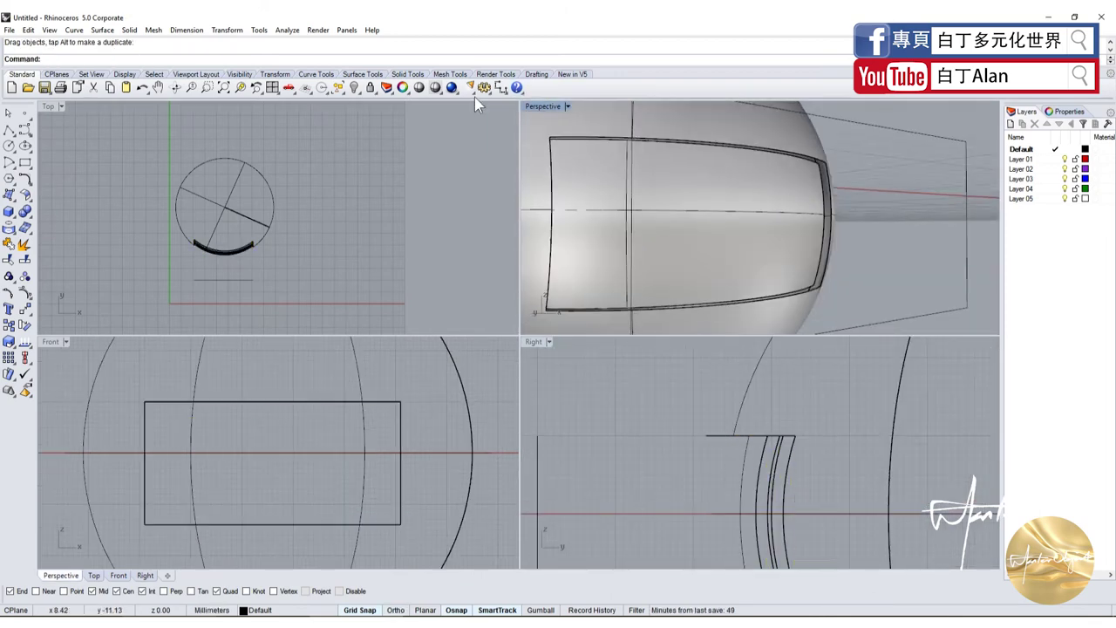
double_click(538, 105)
right_drag(539, 121, 701, 150)
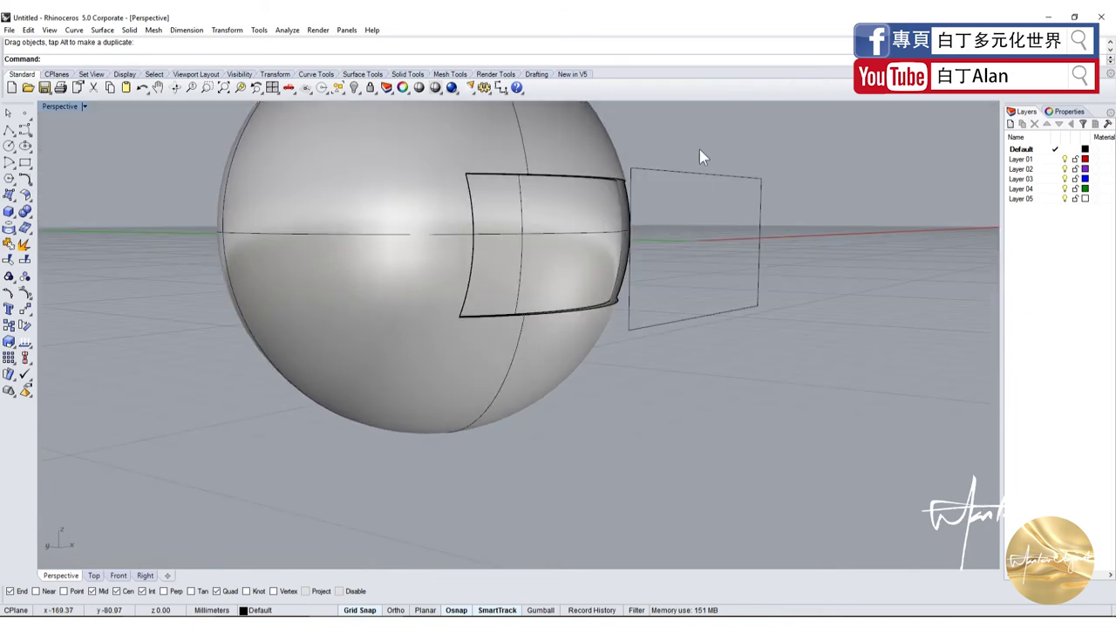
click(8, 129)
scroll(523, 261, down, 5)
Draw a line from a panel corner to the matching corner of the opening
right_drag(523, 262, 399, 305)
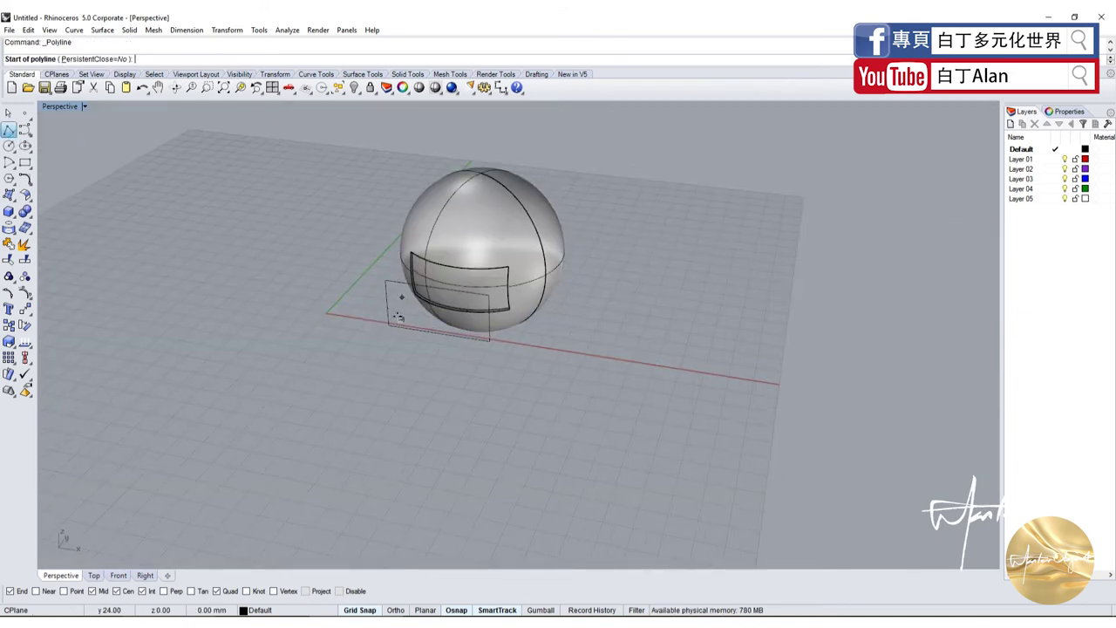
scroll(372, 325, up, 8)
scroll(375, 321, up, 1)
click(386, 304)
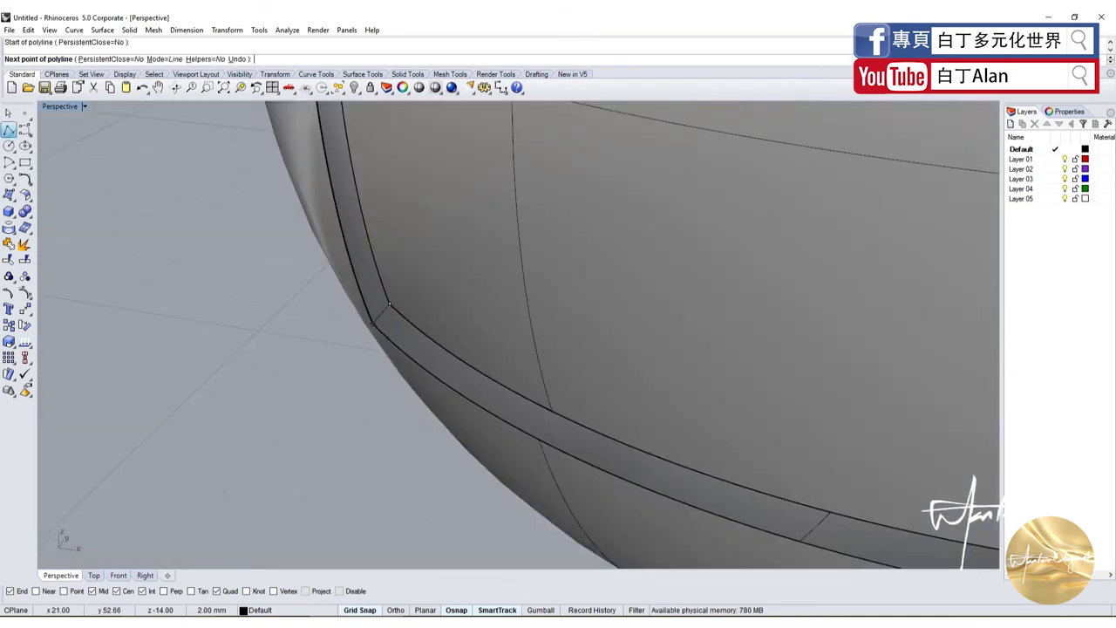
click(453, 357)
scroll(383, 296, down, 5)
scroll(381, 280, down, 3)
key(Return)
key(Return)
Draw a second connecting line between another pair of panel and opening corners
scroll(381, 280, up, 5)
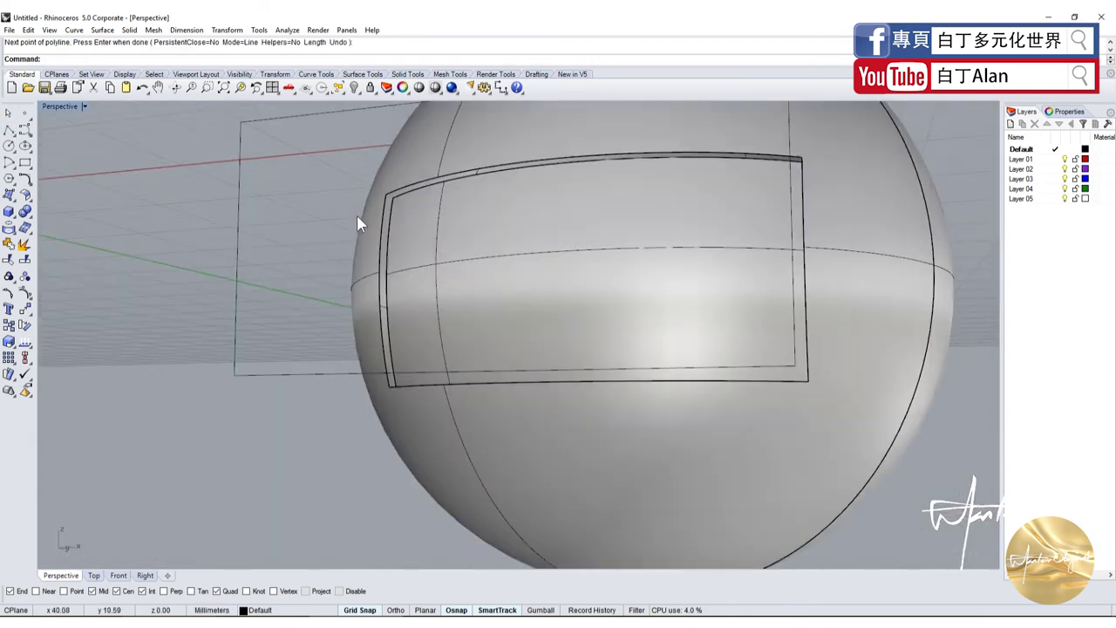
scroll(356, 215, up, 5)
click(402, 212)
click(381, 204)
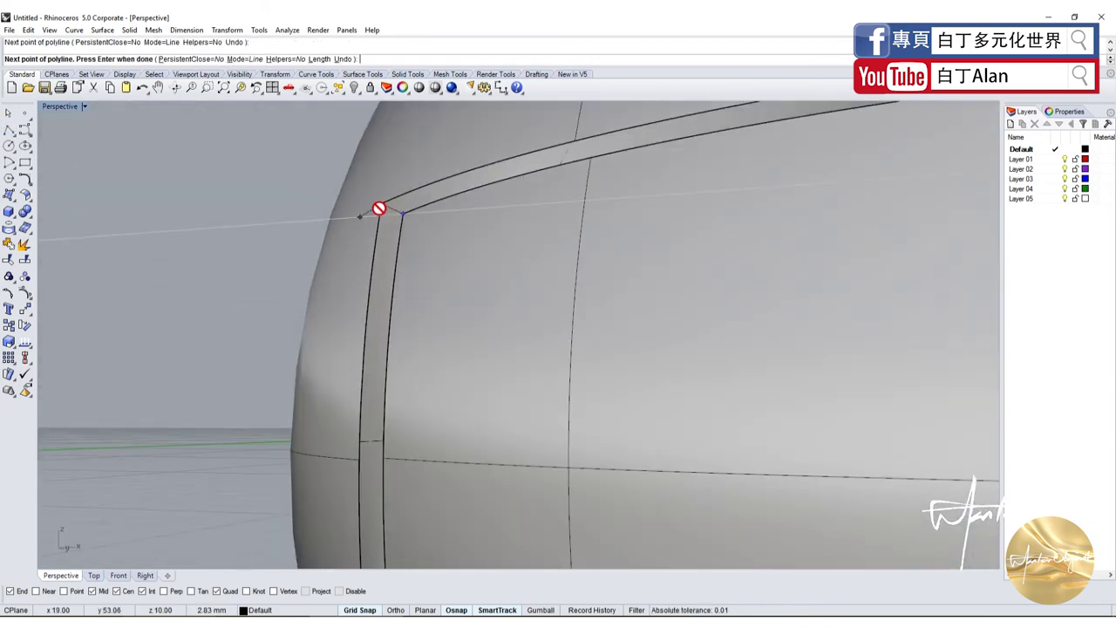
key(Return)
scroll(165, 233, down, 5)
scroll(185, 233, up, 5)
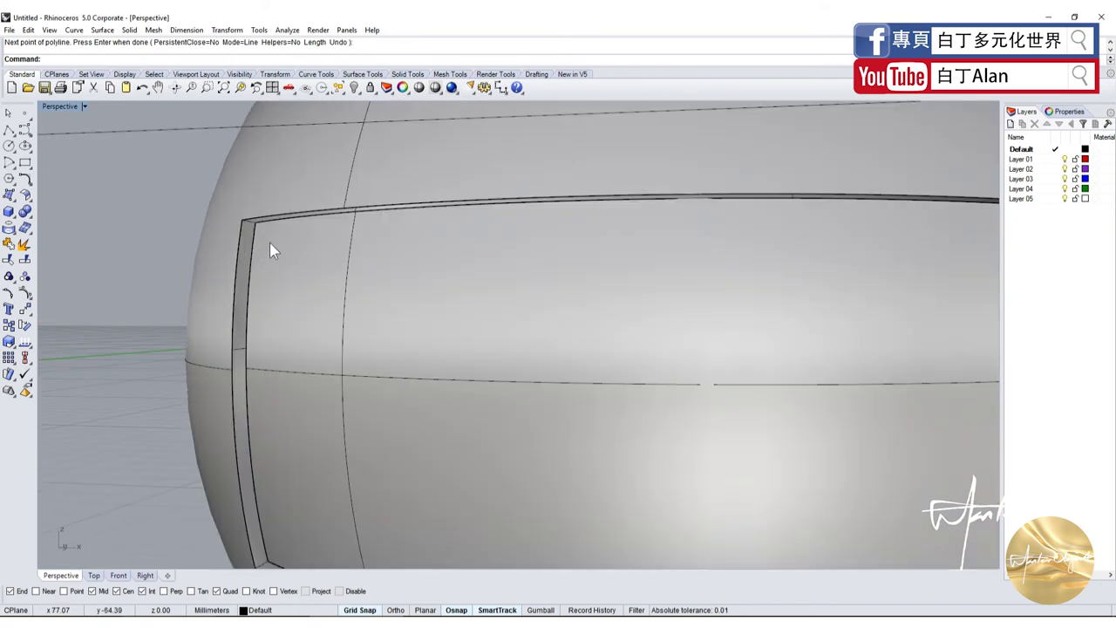
scroll(128, 238, down, 5)
right_drag(128, 238, 153, 250)
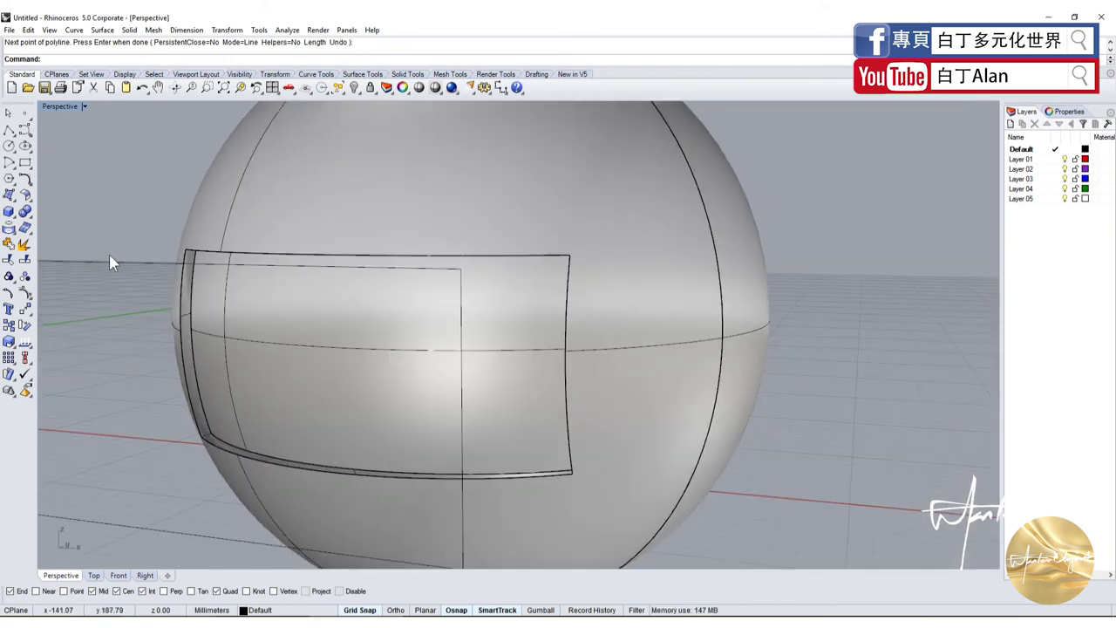
click(14, 220)
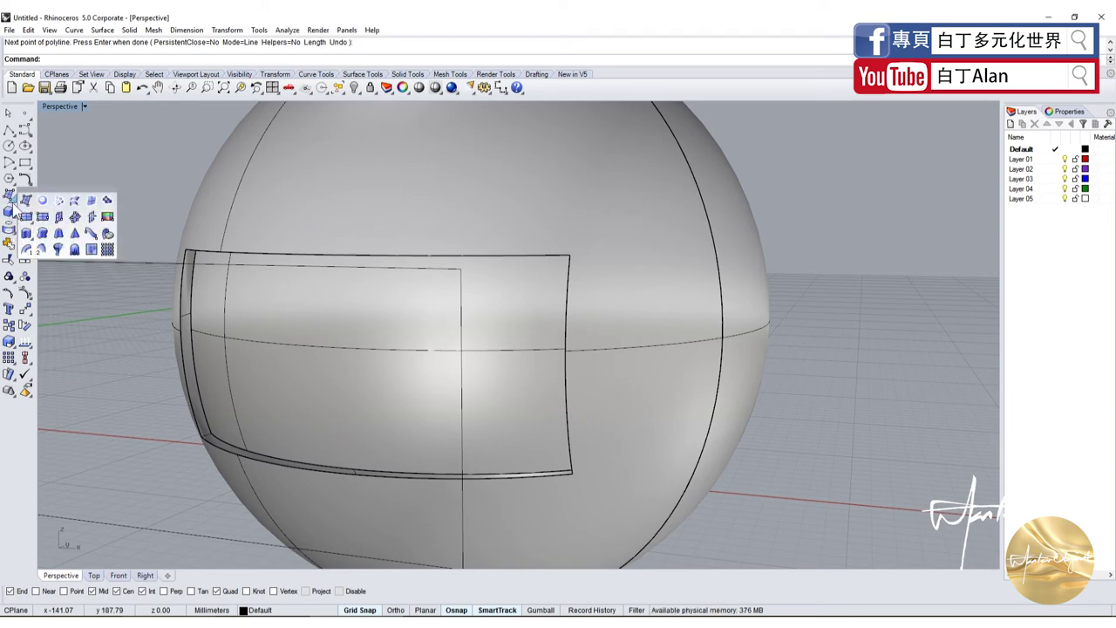
Begin a Sweep2 with the panel edge and sphere edge as rails, then restart it
click(42, 249)
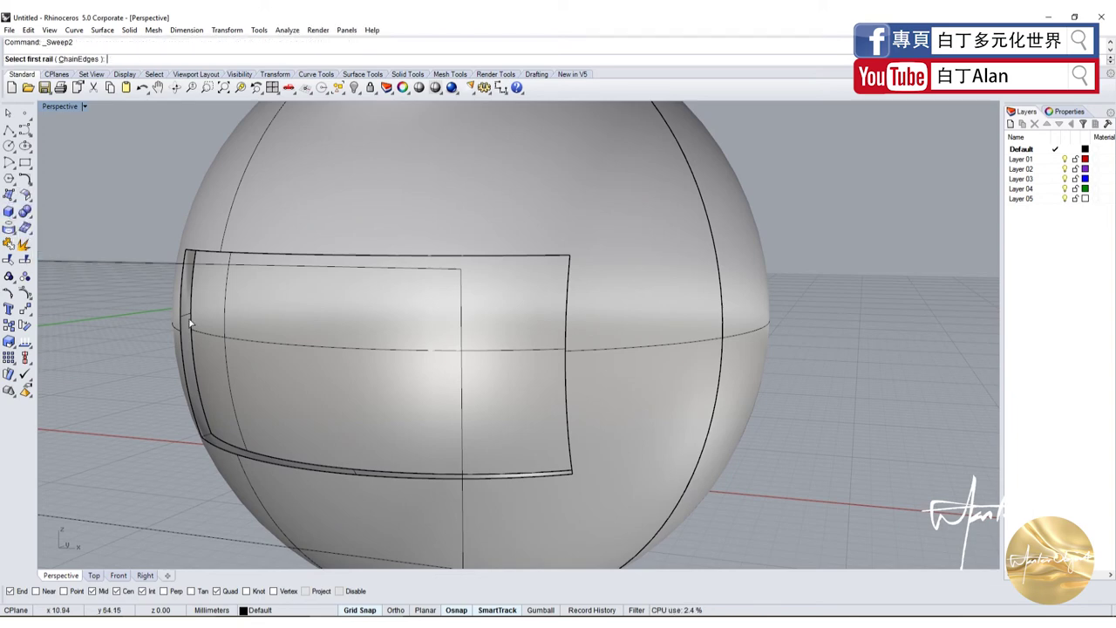
click(190, 323)
click(194, 353)
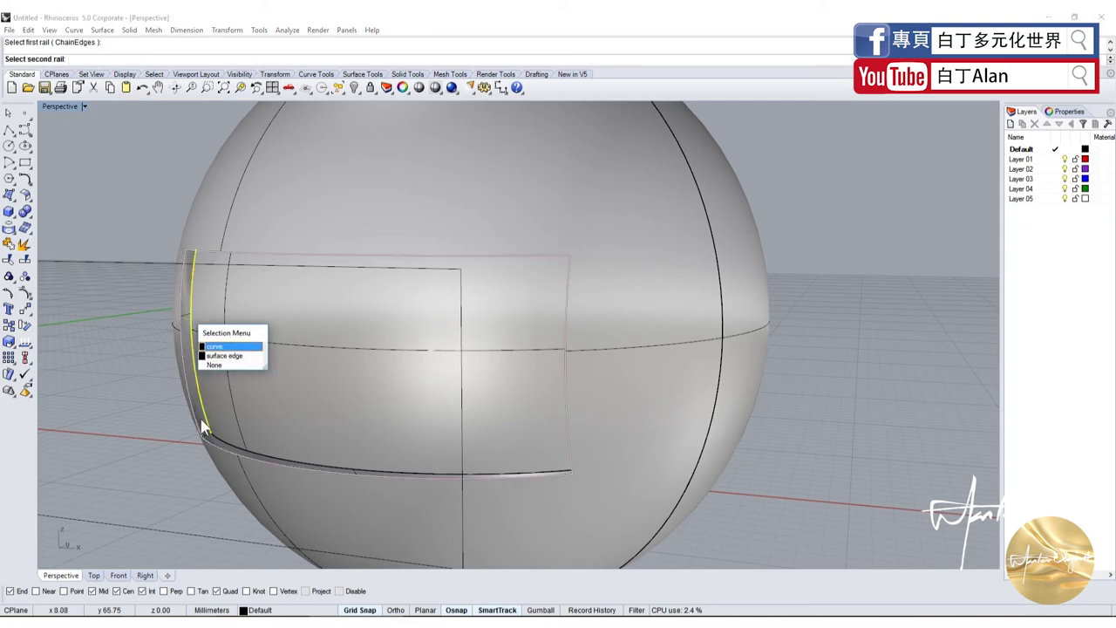
click(201, 349)
scroll(188, 418, up, 3)
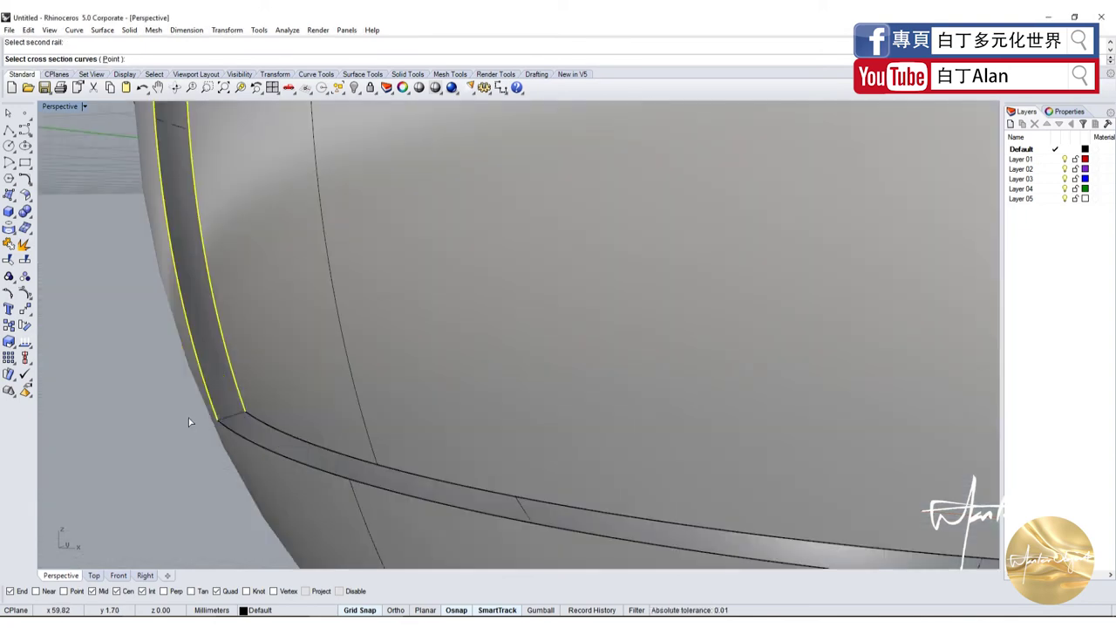
scroll(188, 418, up, 2)
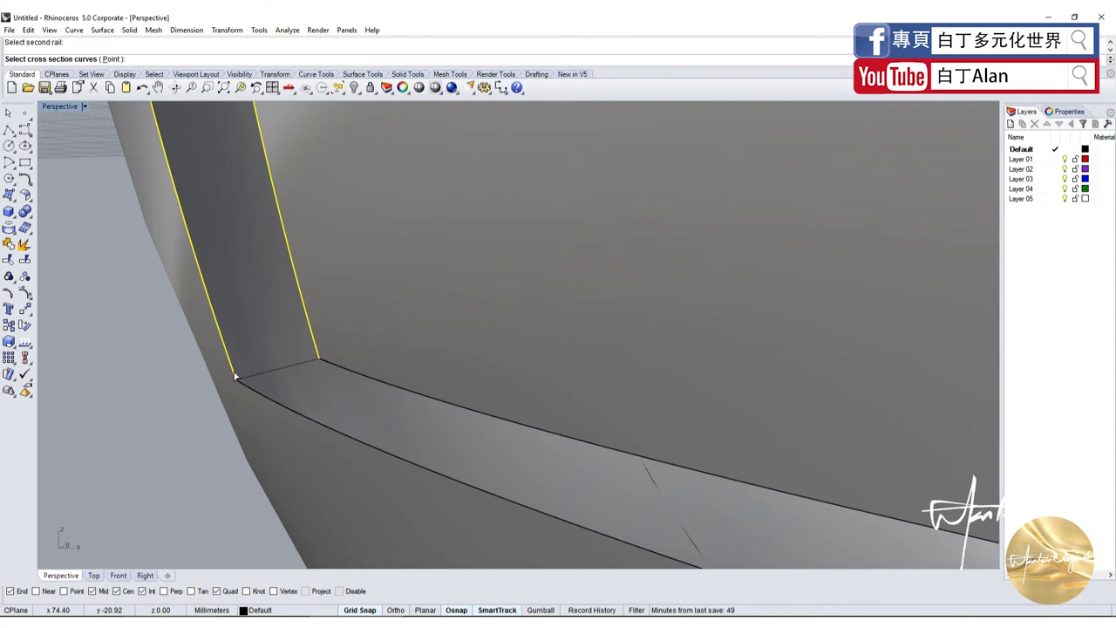
key(Escape)
key(Return)
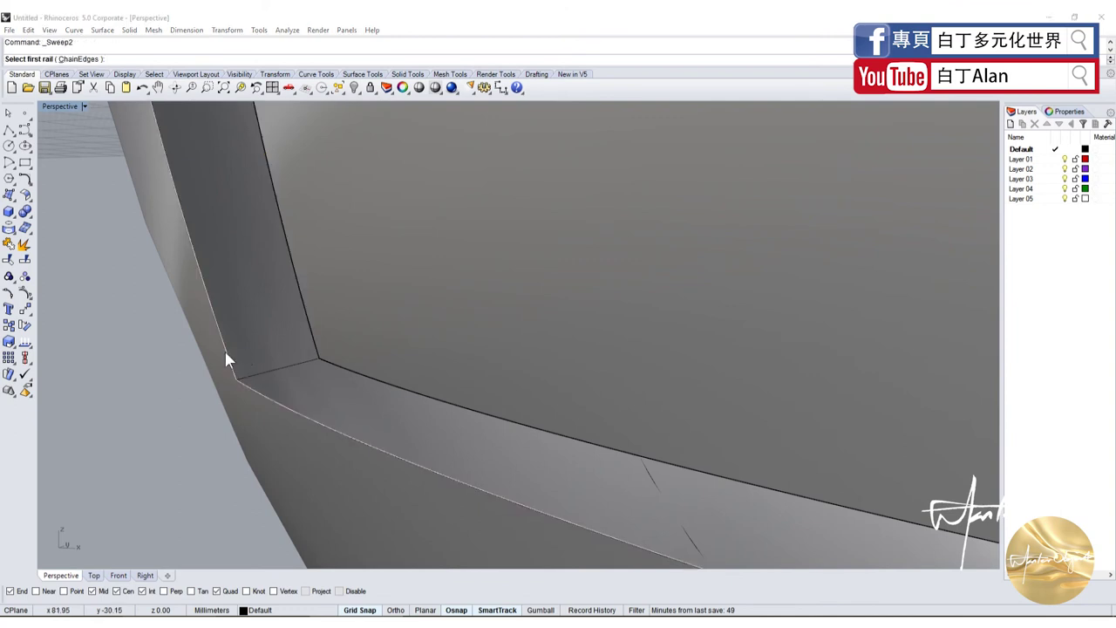
Sweep along the panel's left edge and the sphere's cut edge to create the side wall
click(226, 354)
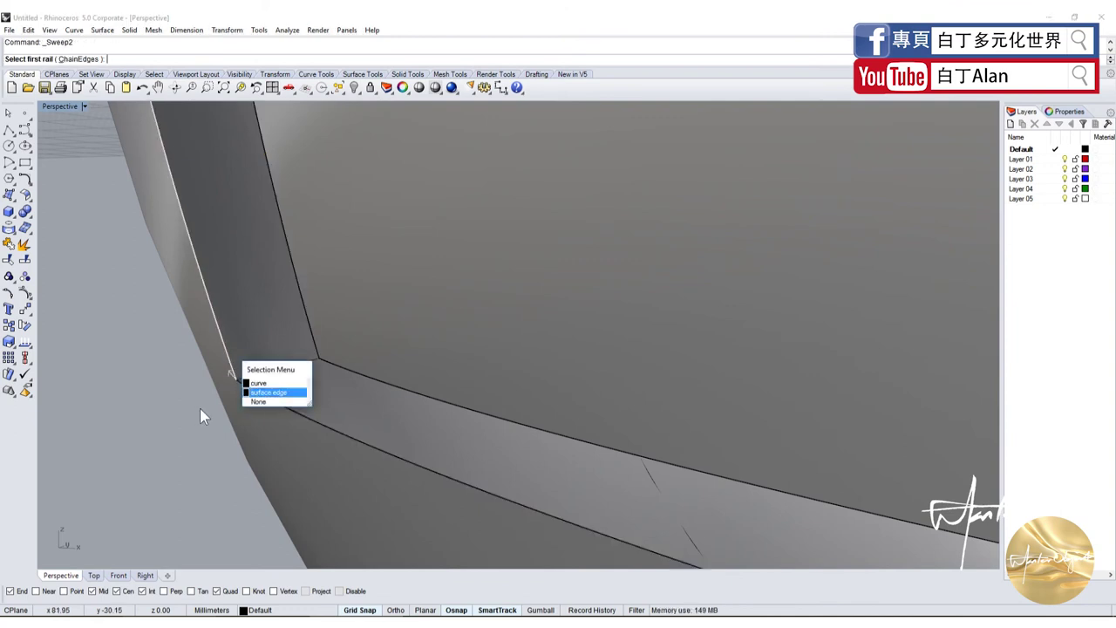
scroll(200, 408, down, 3)
scroll(182, 418, down, 2)
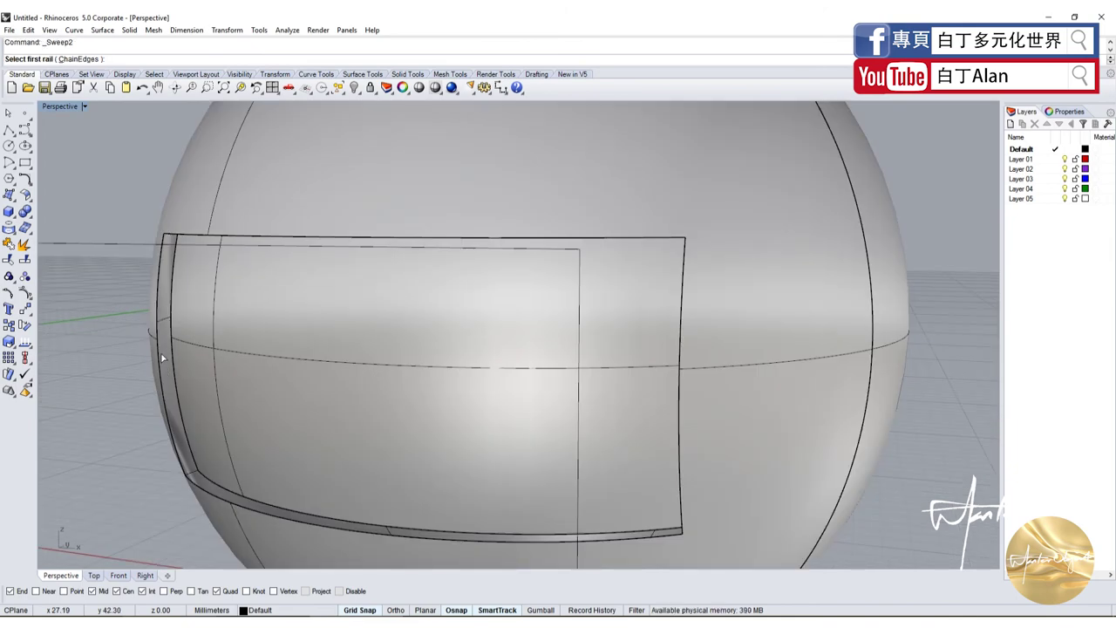
click(159, 351)
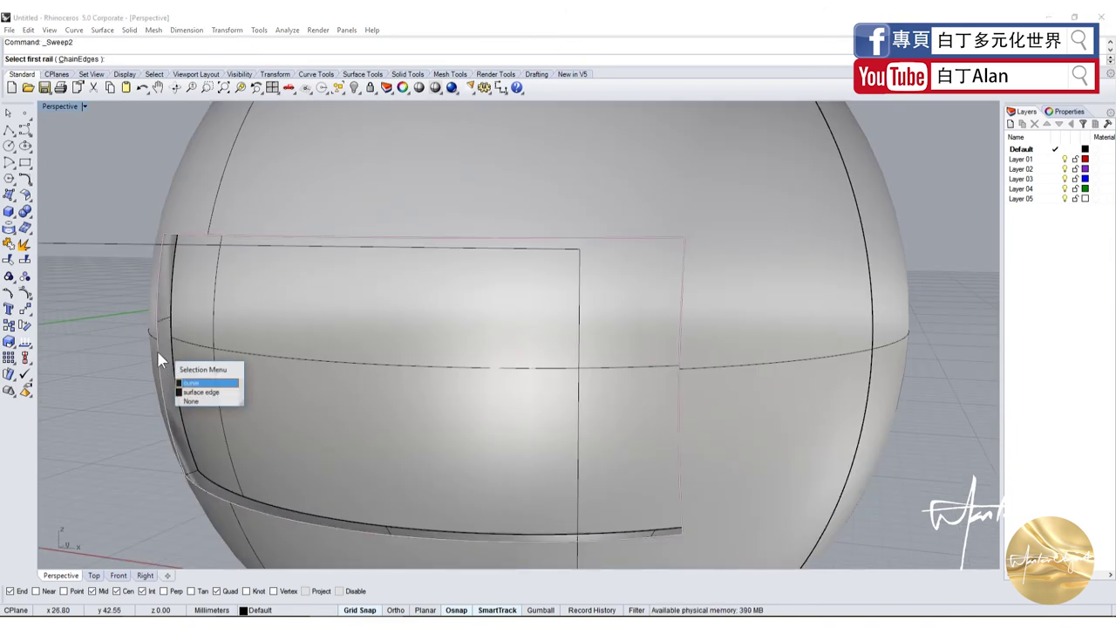
click(200, 385)
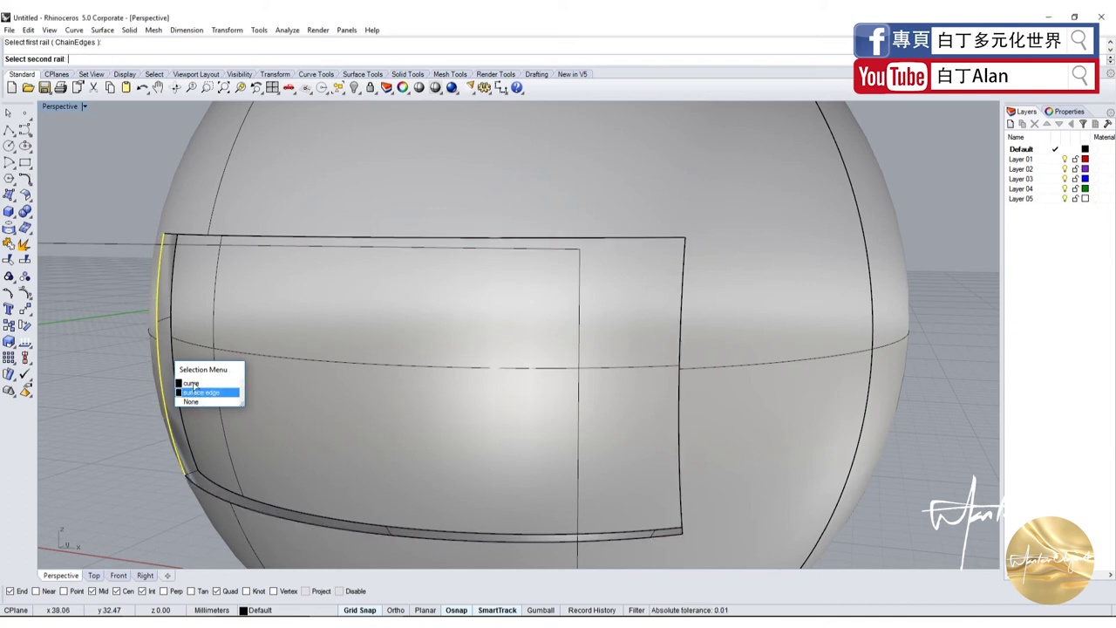
click(177, 385)
scroll(186, 468, up, 3)
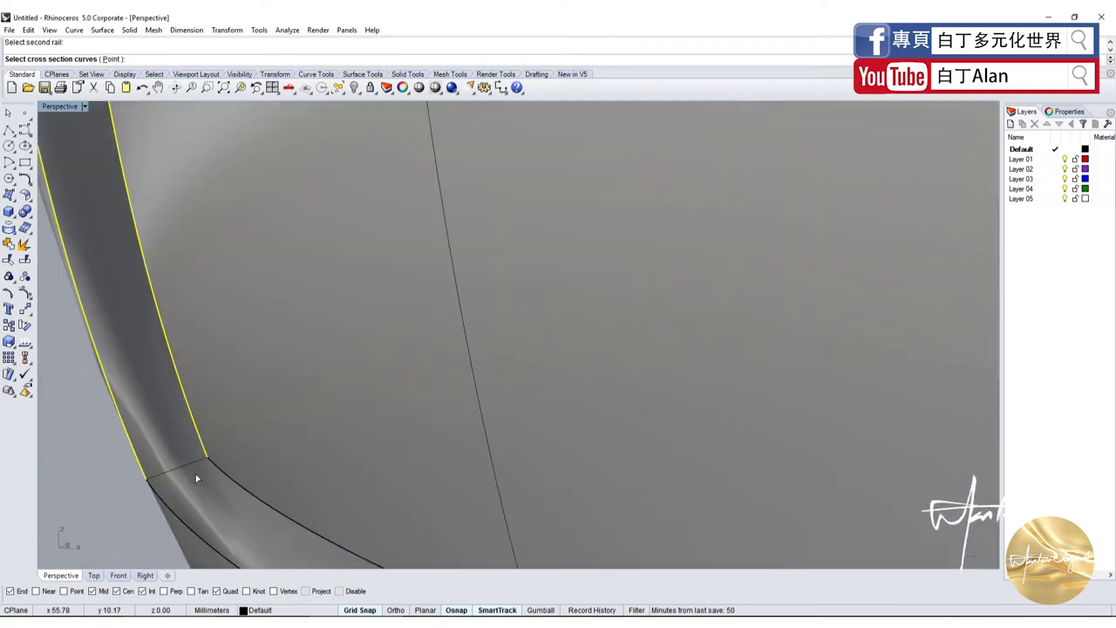
scroll(198, 486, down, 5)
right_drag(198, 487, 157, 366)
scroll(150, 352, up, 5)
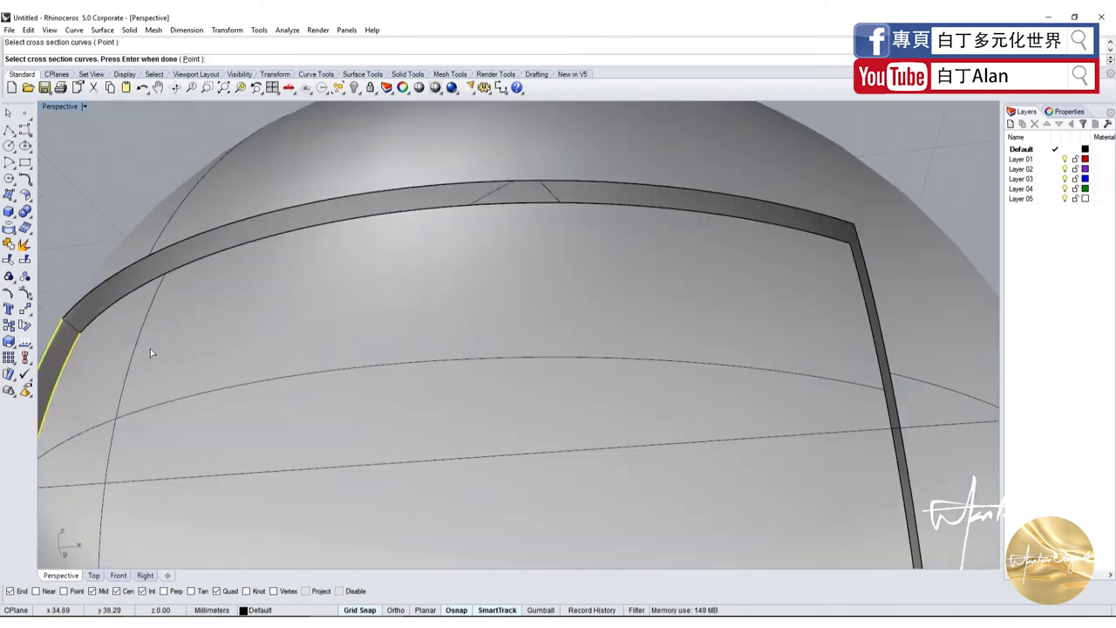
key(Escape)
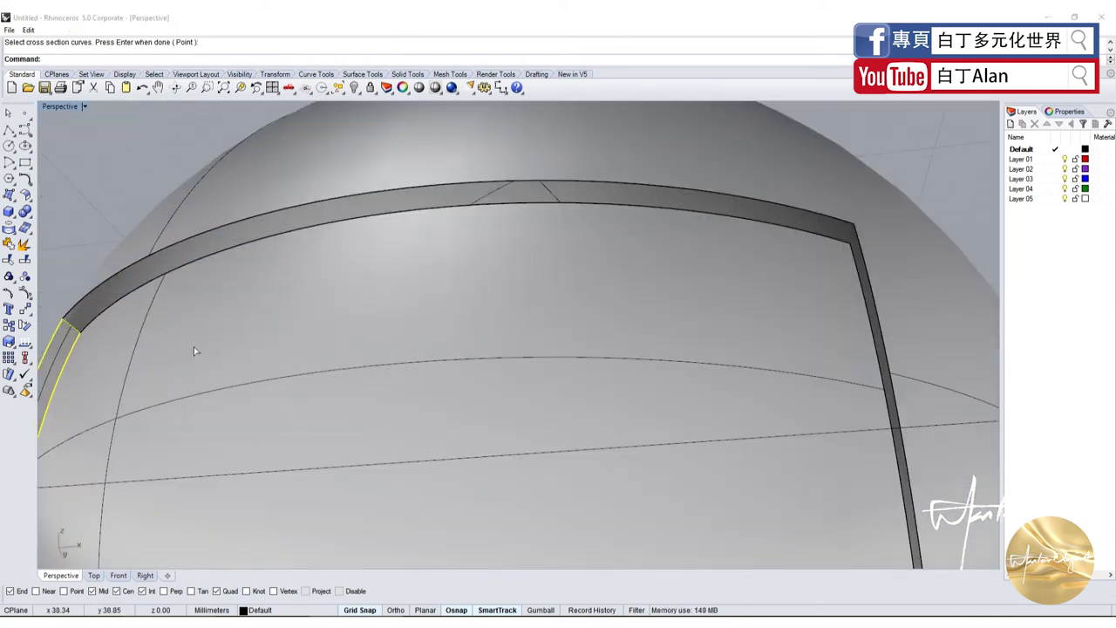
Orbit around to inspect the new side wall and select it
scroll(209, 332, down, 5)
scroll(474, 361, down, 3)
right_drag(473, 361, 386, 411)
scroll(387, 410, up, 5)
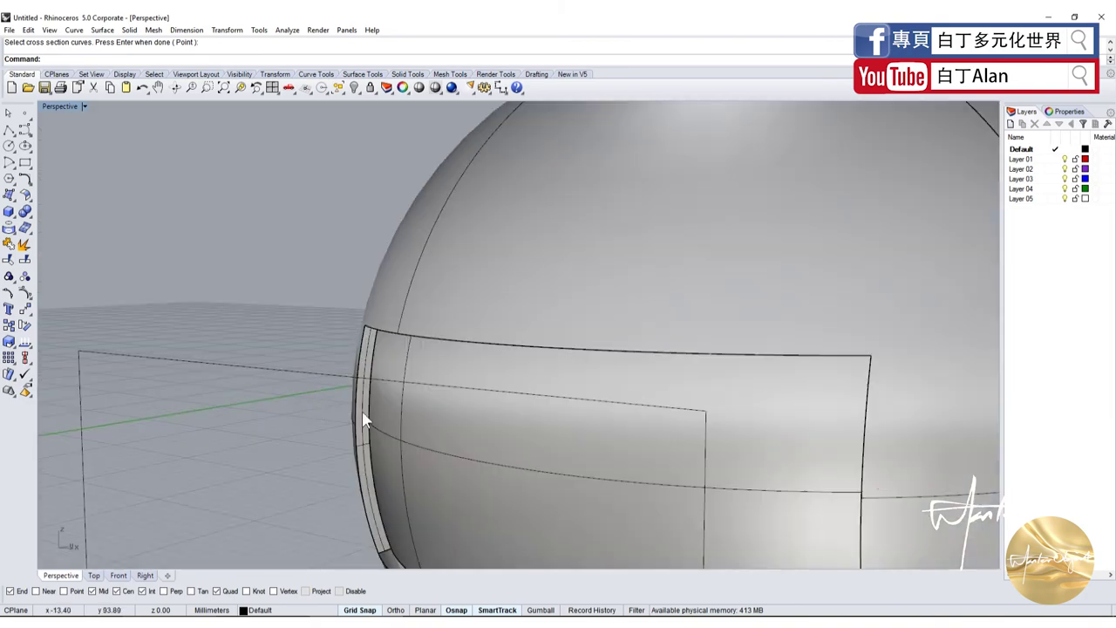
click(364, 373)
scroll(376, 376, down, 5)
right_drag(317, 337, 391, 317)
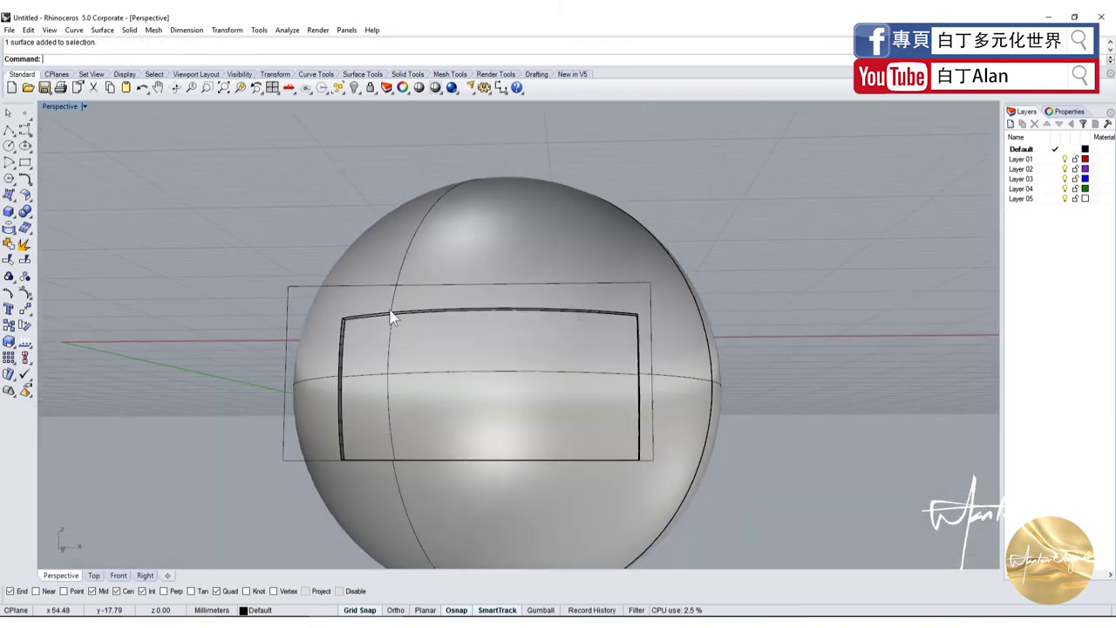
click(559, 367)
key(Escape)
double_click(68, 108)
scroll(353, 251, down, 3)
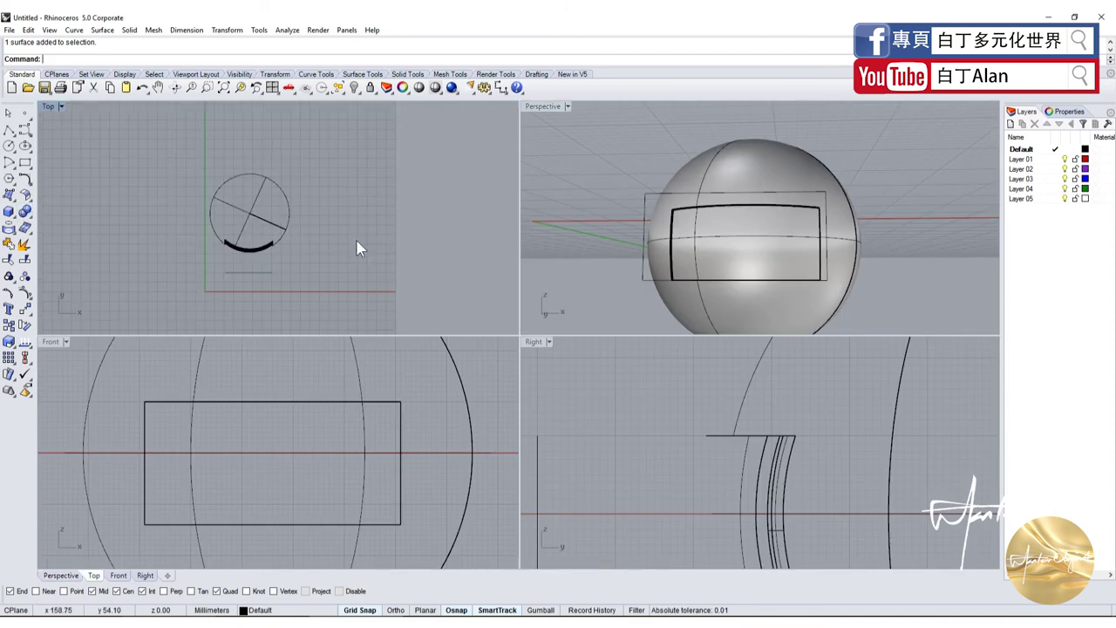
double_click(543, 106)
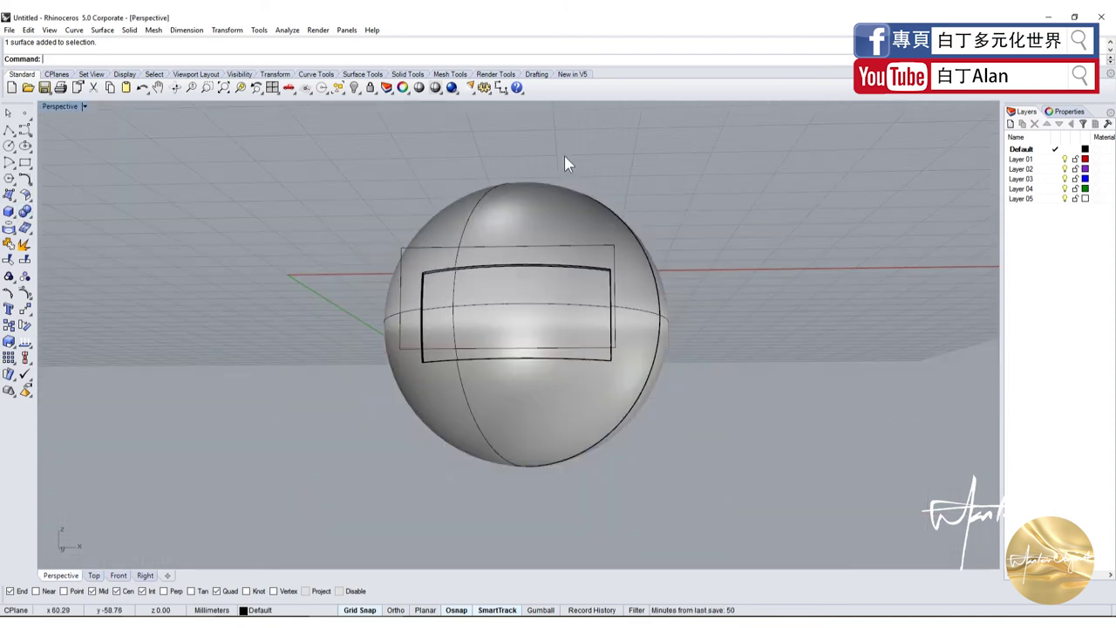
right_drag(564, 157, 548, 276)
scroll(549, 276, up, 3)
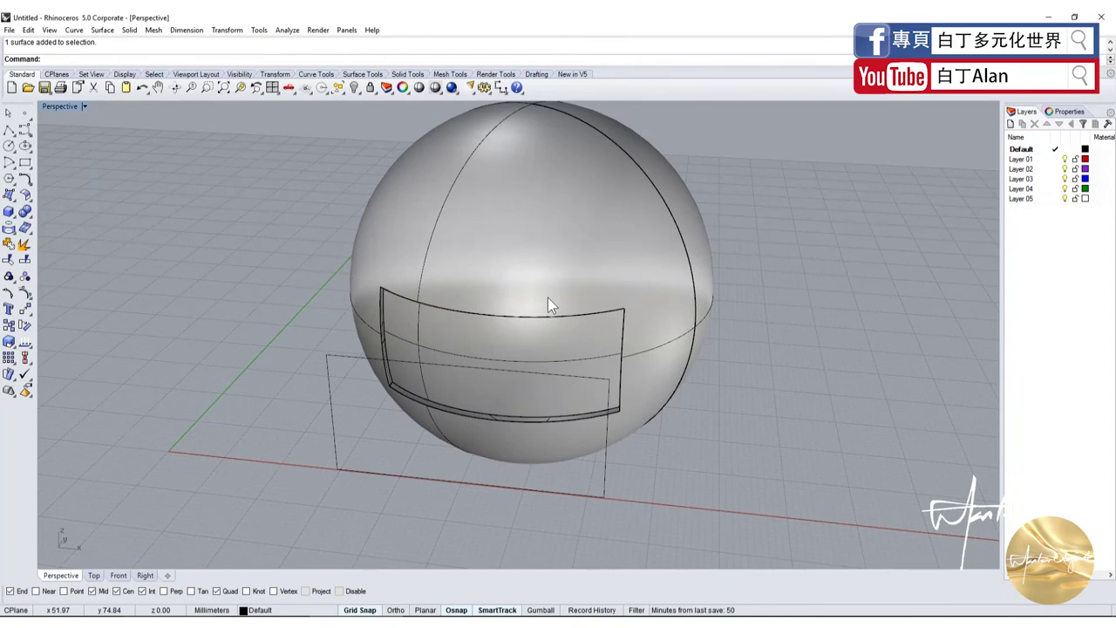
scroll(548, 297, down, 3)
scroll(548, 293, up, 5)
scroll(549, 292, down, 3)
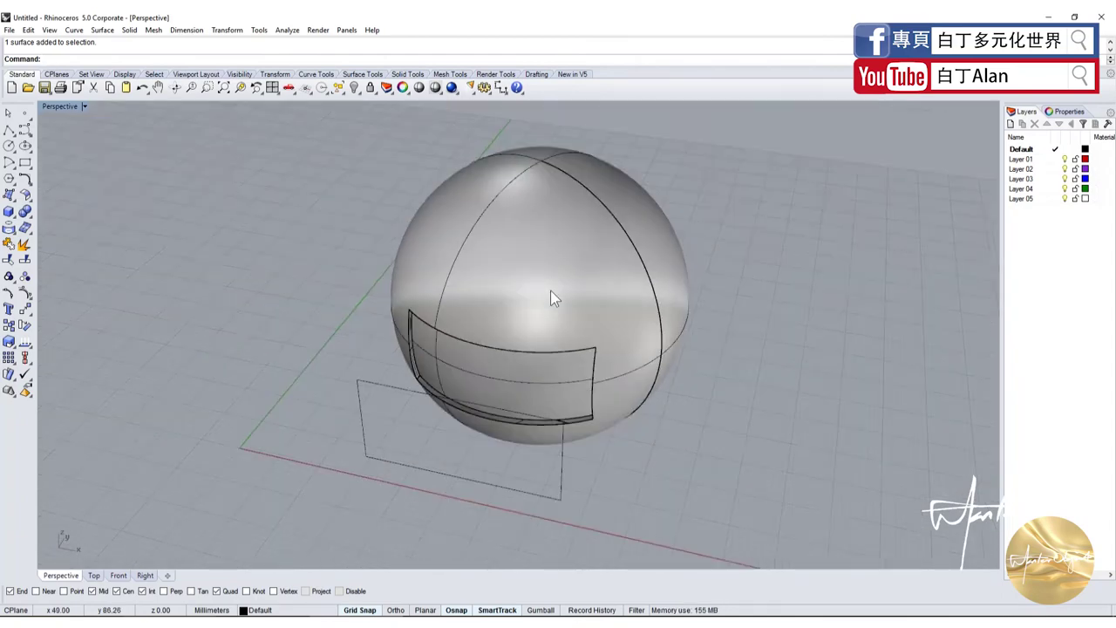
scroll(550, 297, down, 2)
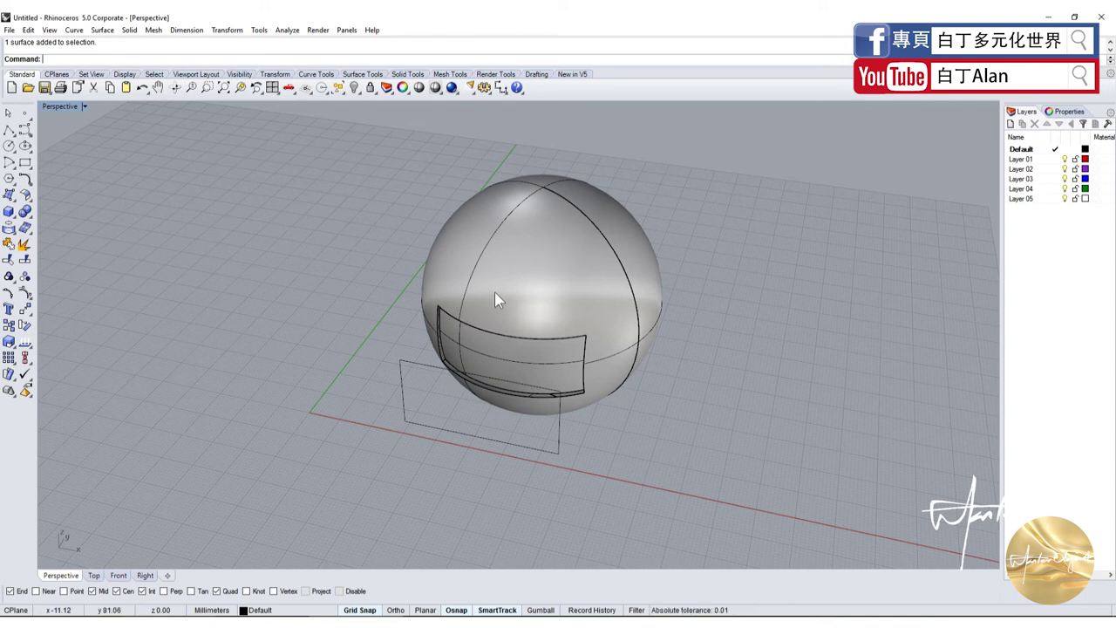
ctrl+right_drag(386, 267, 390, 325)
scroll(390, 325, up, 5)
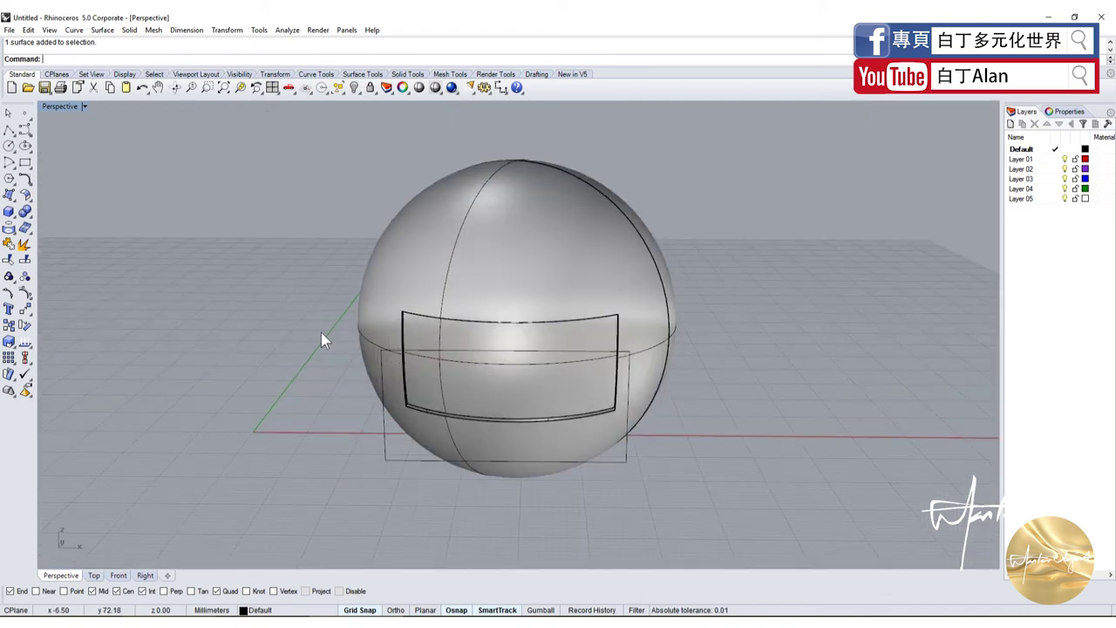
mouse_move(321, 332)
right_down()
mouse_move(266, 361)
mouse_move(272, 350)
mouse_move(303, 387)
right_up()
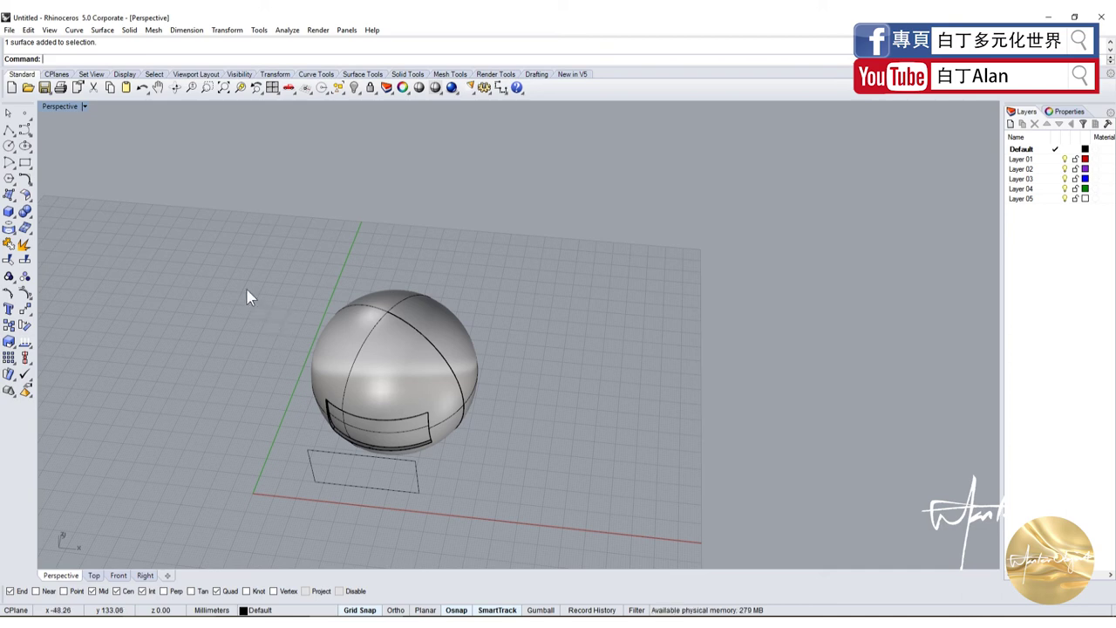
drag(225, 240, 499, 515)
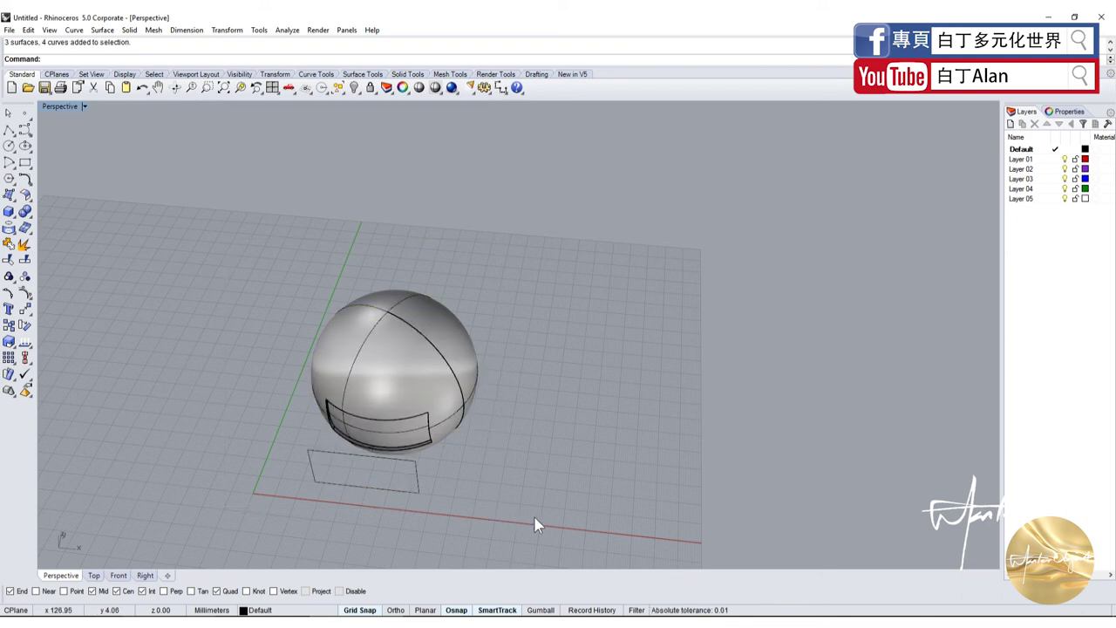
drag(533, 516, 280, 263)
drag(278, 261, 278, 263)
key(Escape)
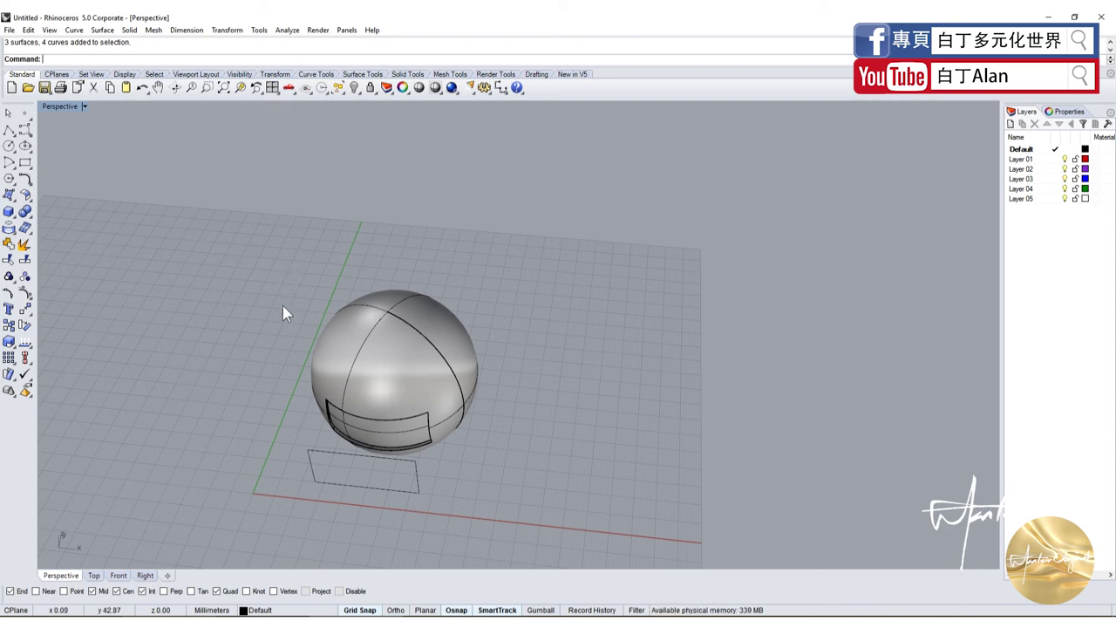
click(287, 611)
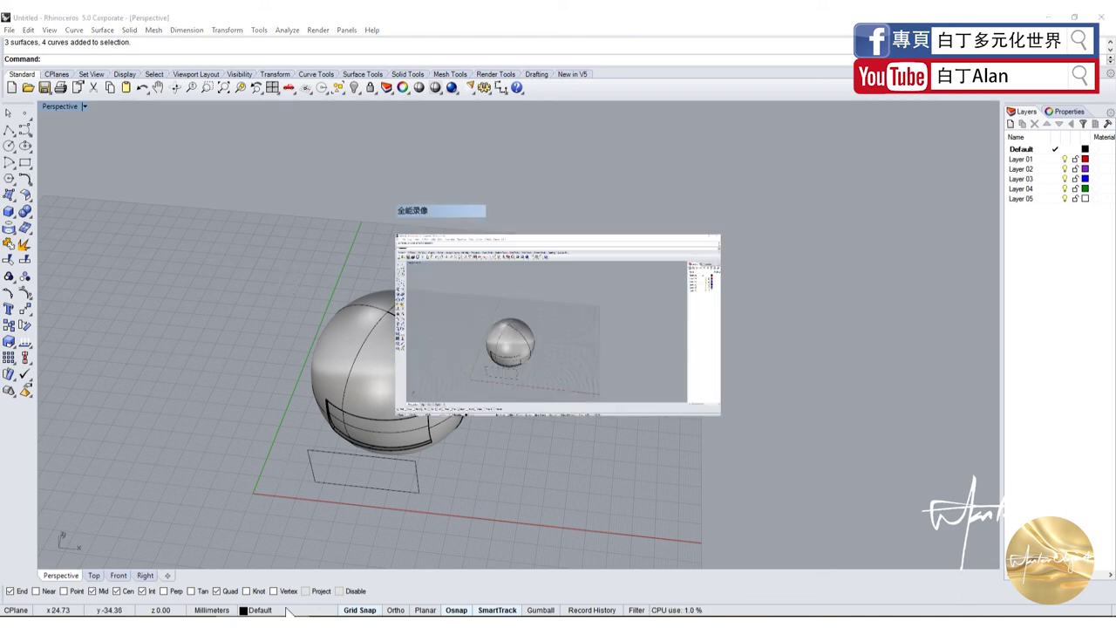
Restore the 全能录像 recorder window from the taskbar
click(287, 610)
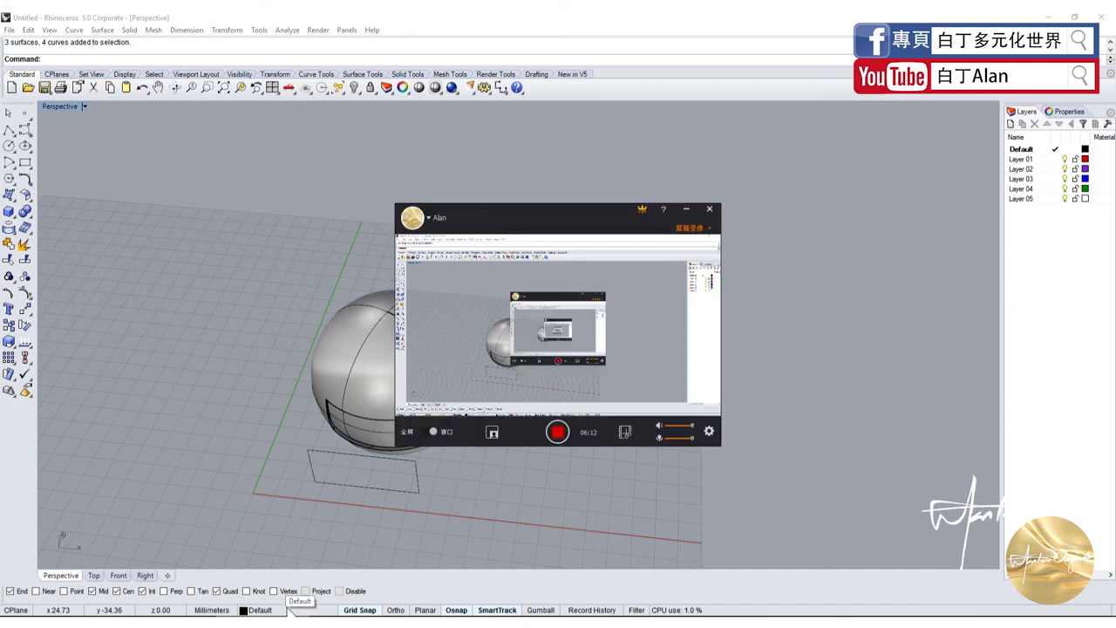